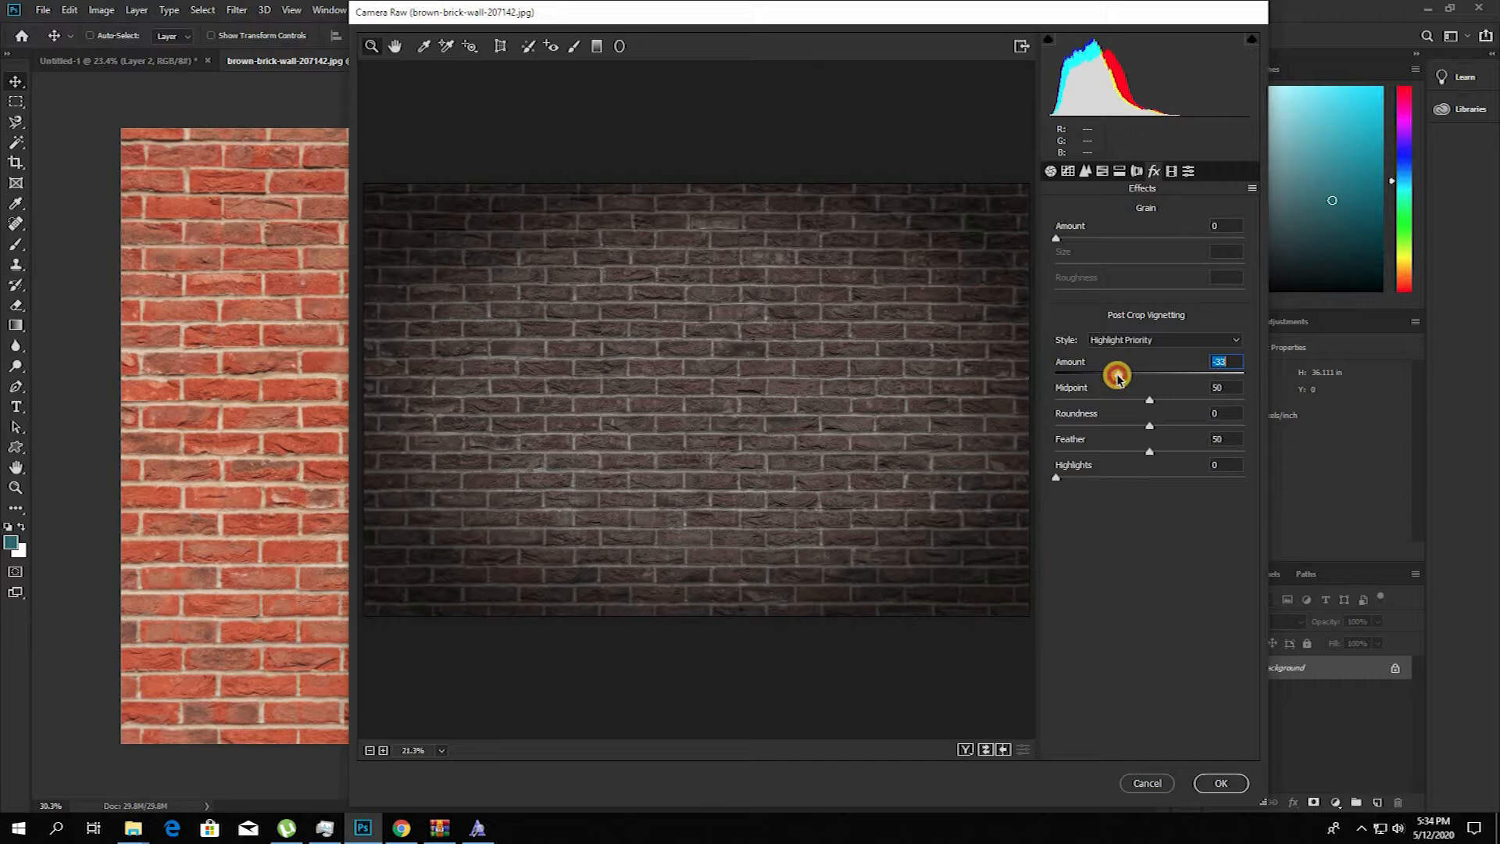
Step: Set the brick wall's post-crop vignette to Amount -35, Midpoint 16, Roundness +36 and Feather 76
left_click_drag(1207, 454, 1197, 453)
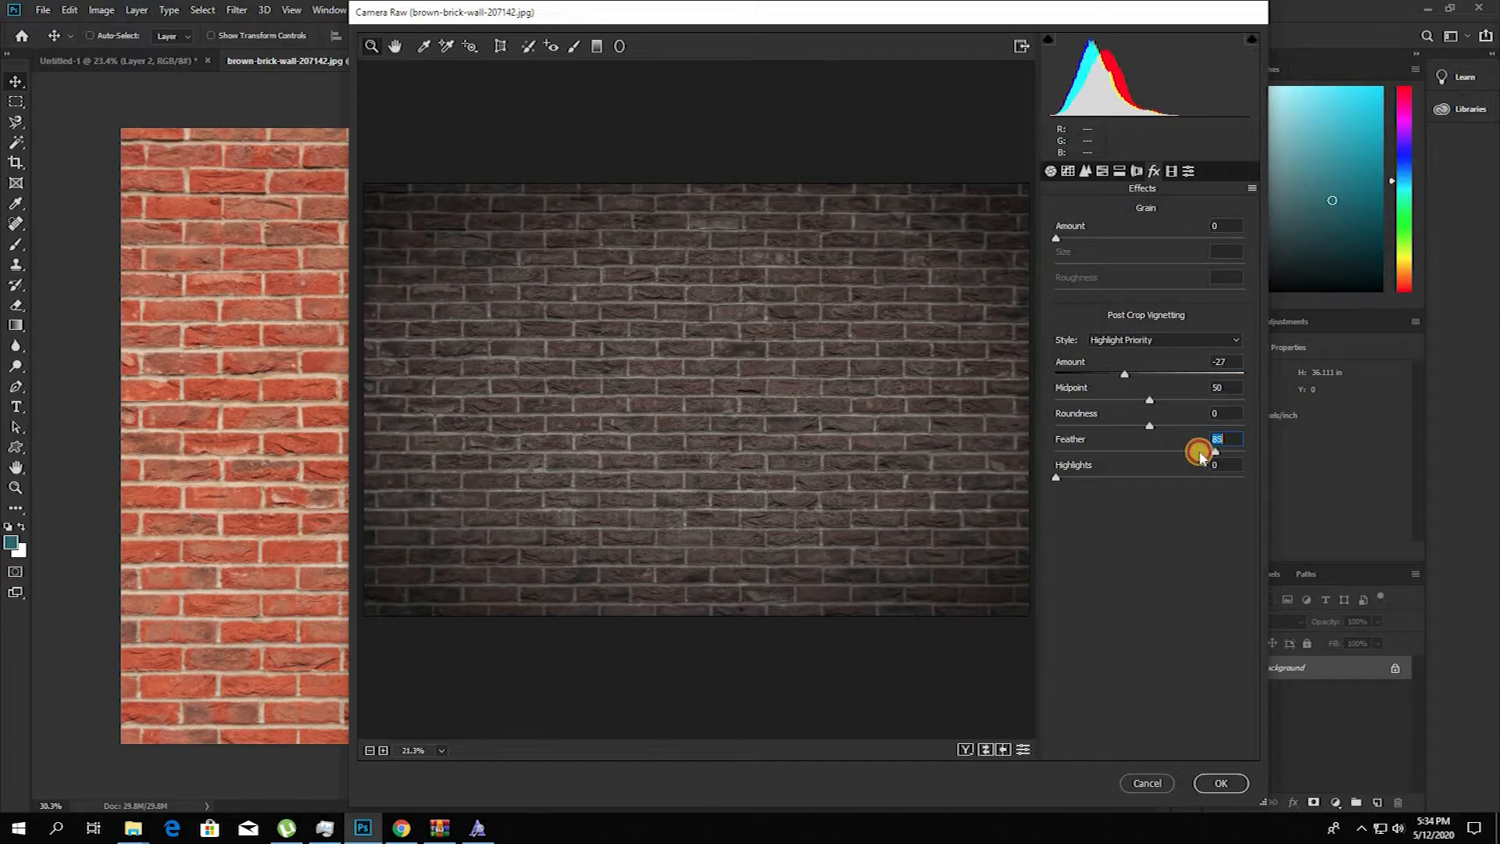
left_click_drag(1122, 378, 1087, 410)
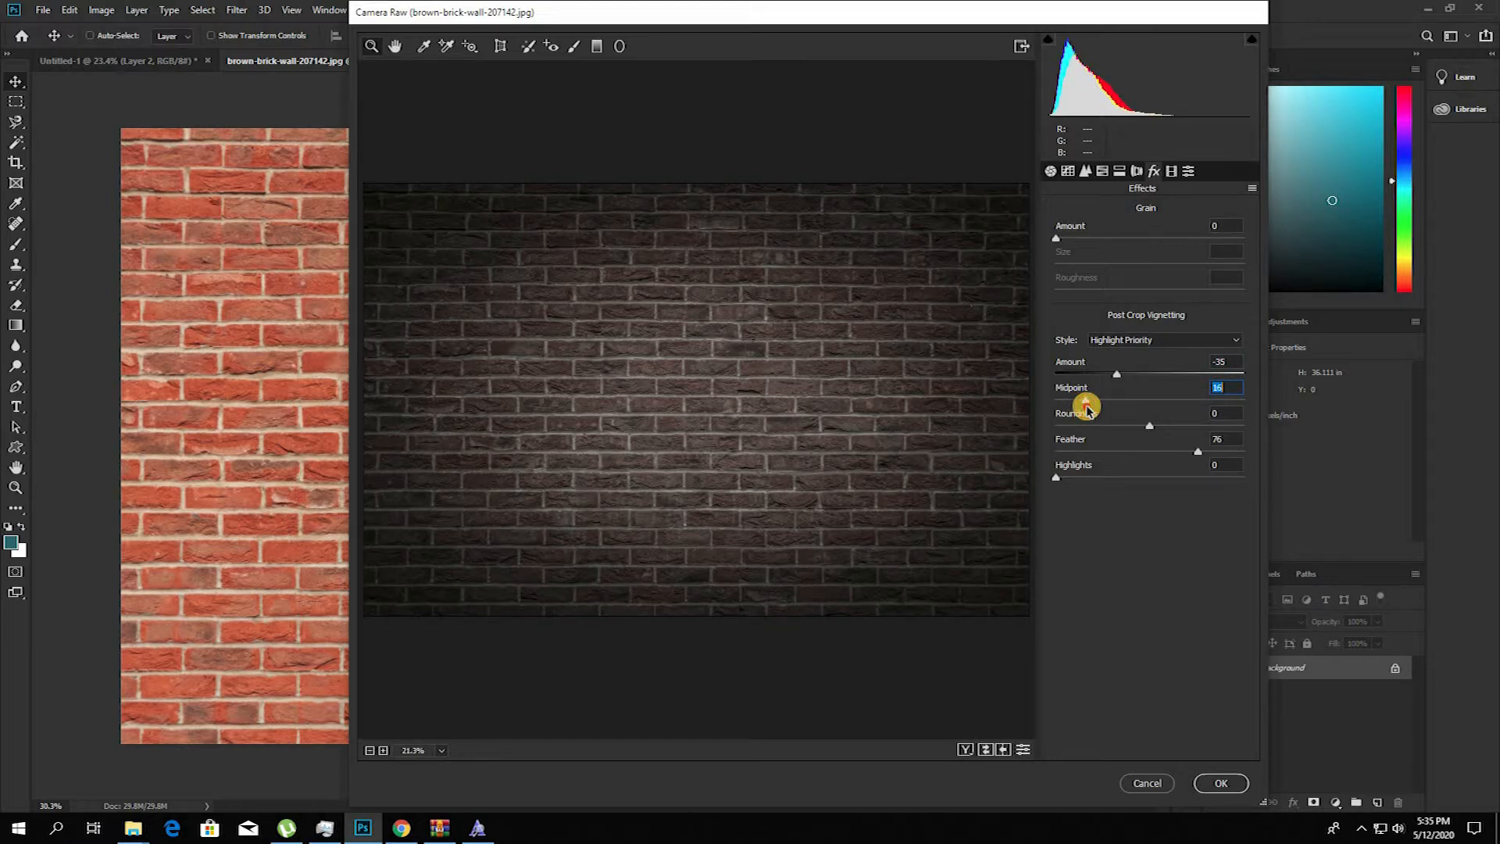
left_click_drag(1158, 425, 1182, 425)
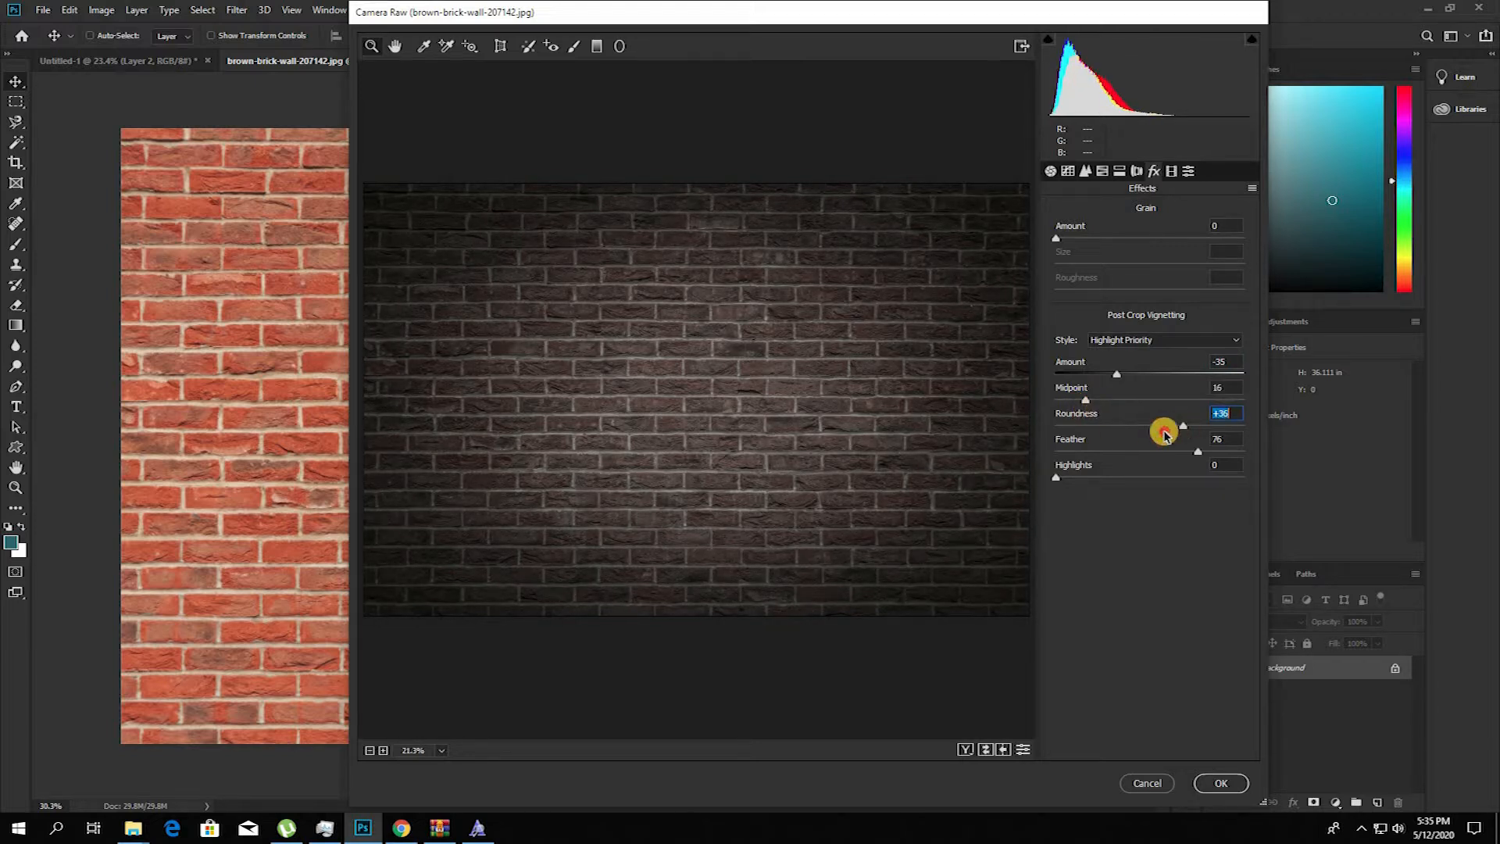
Step: Set the parametric tone curve to Highlights -34, Lights -12, Darks -22 and Shadows -13, and apply the Camera Raw adjustments
left_click(1051, 170)
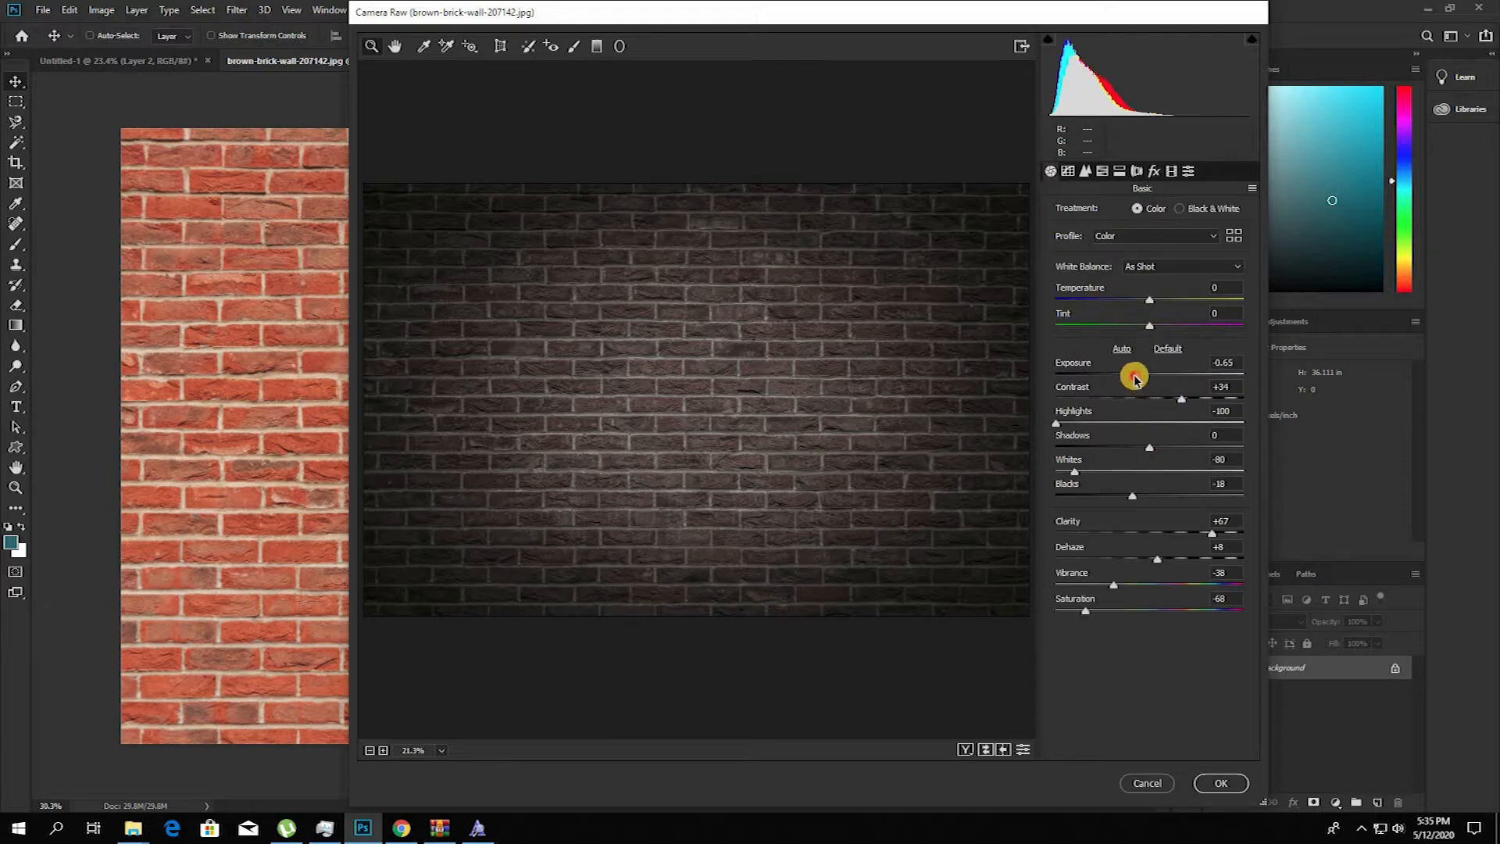
left_click(1085, 170)
left_click_drag(1124, 512, 1105, 469)
mouse_move(1141, 539)
left_mouse_down()
mouse_move(1122, 537)
mouse_move(1138, 537)
left_mouse_up()
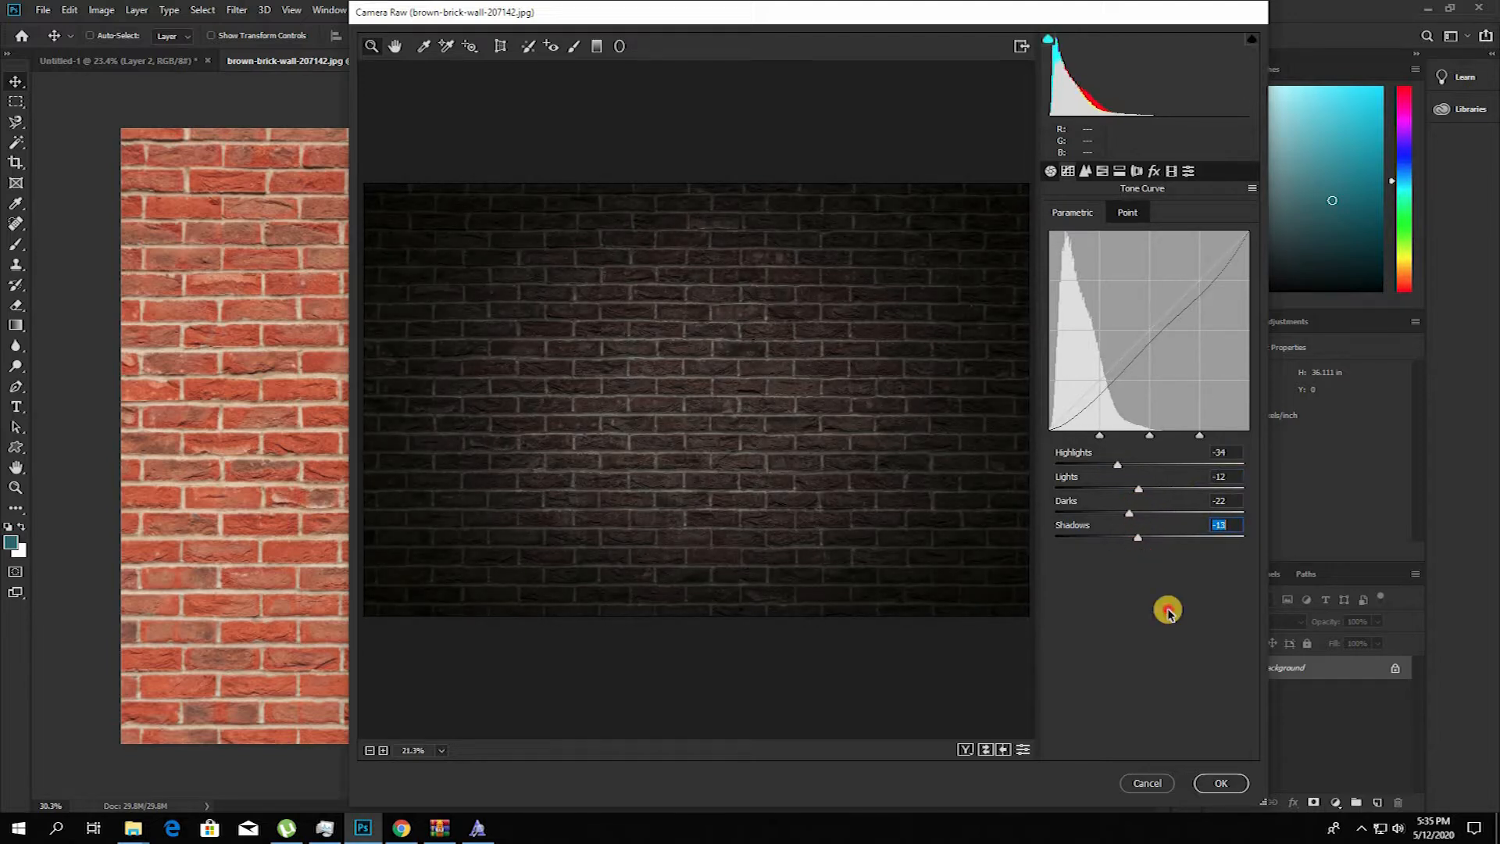
left_click(1216, 782)
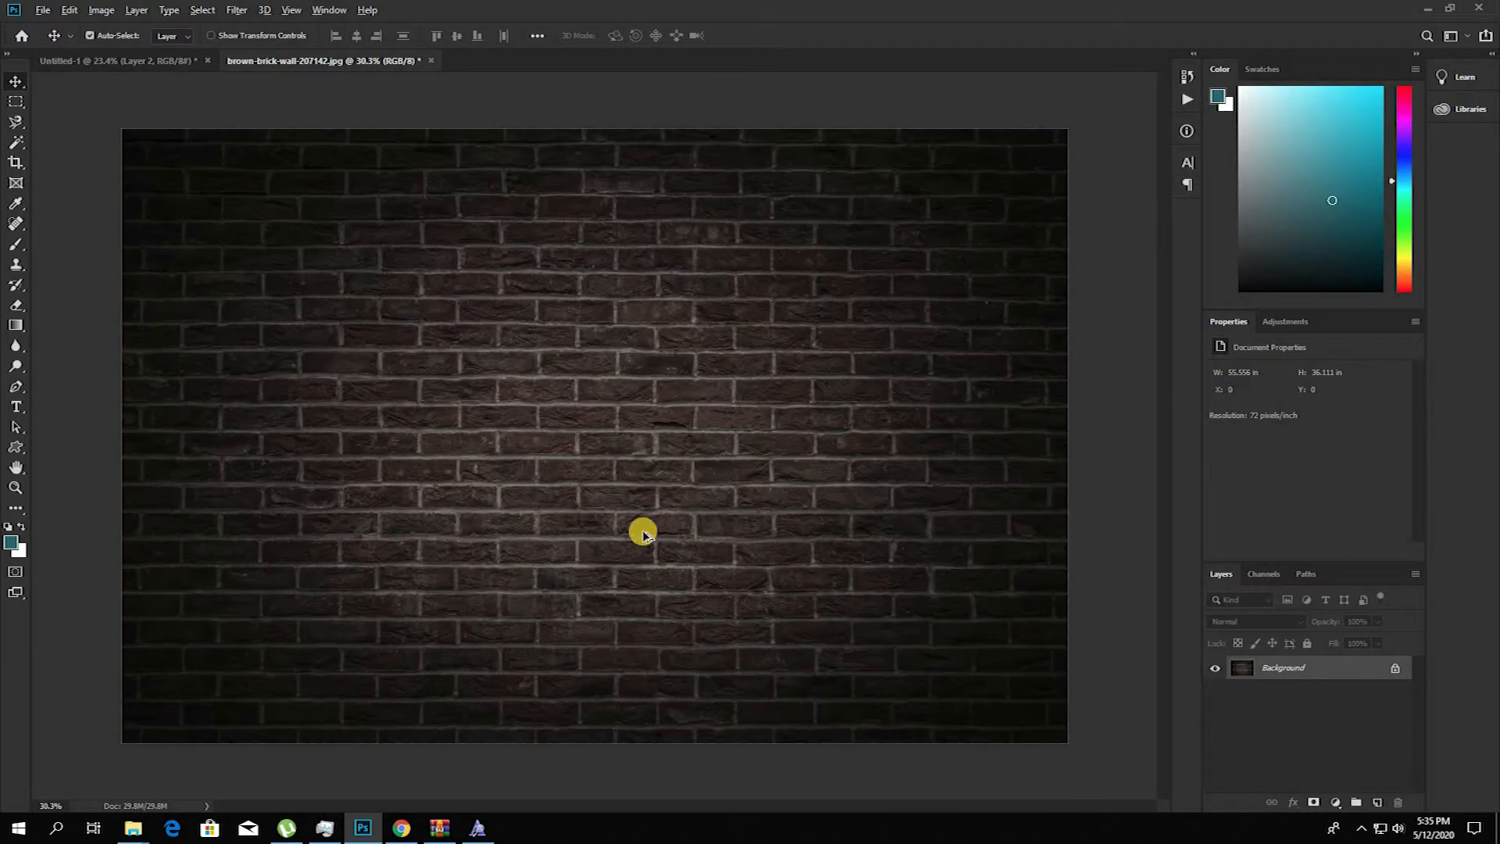
Step: Add a white text layer reading "HKM PRODUCTION" in the Neons font across the middle of the brick wall
scroll(643, 531, "down", 3)
scroll(643, 532, "up", 4)
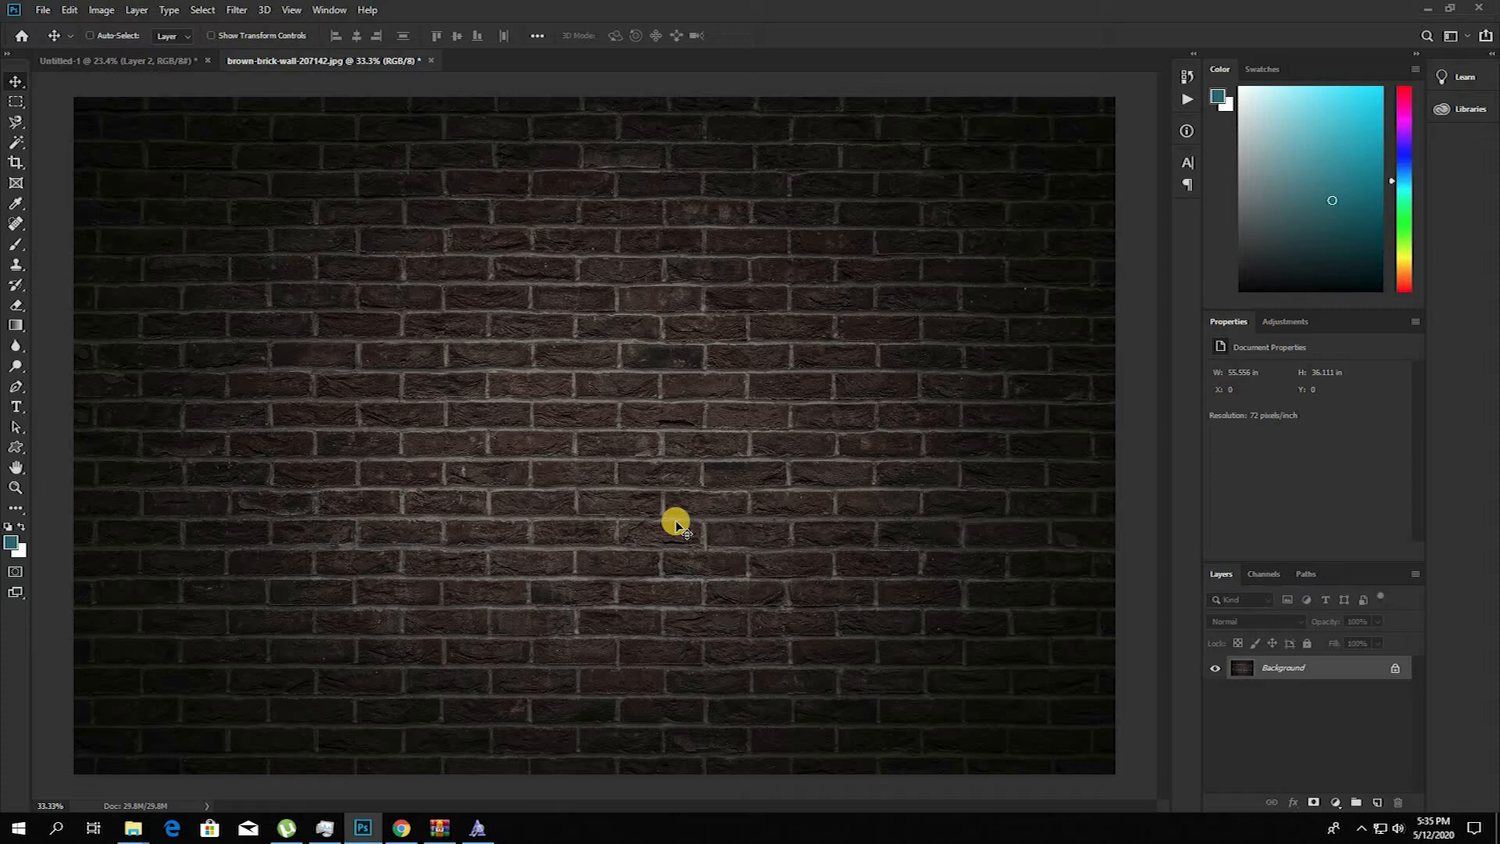
left_click(16, 406)
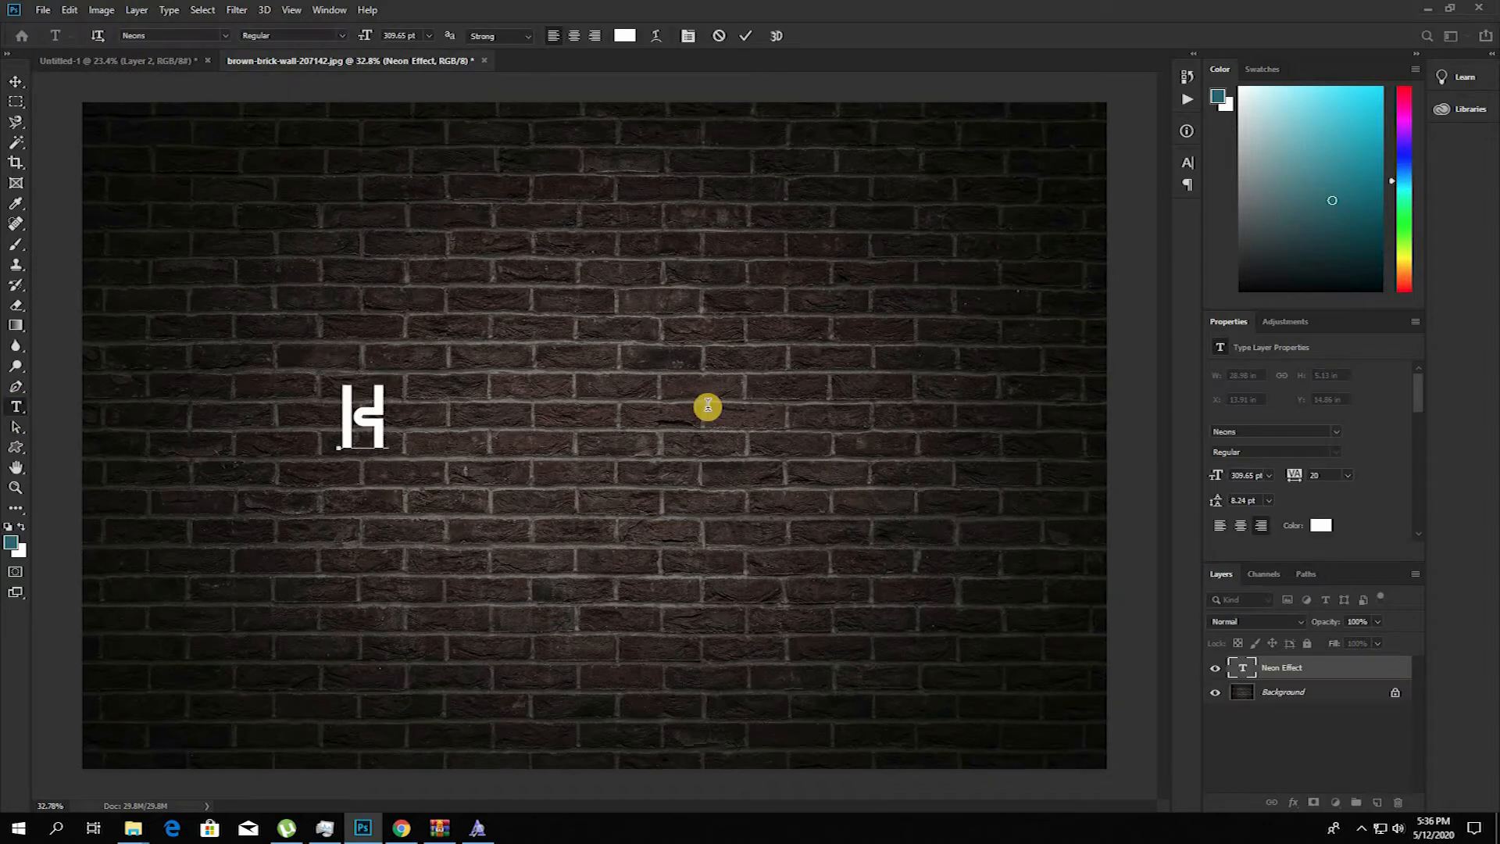
type("KM PROD")
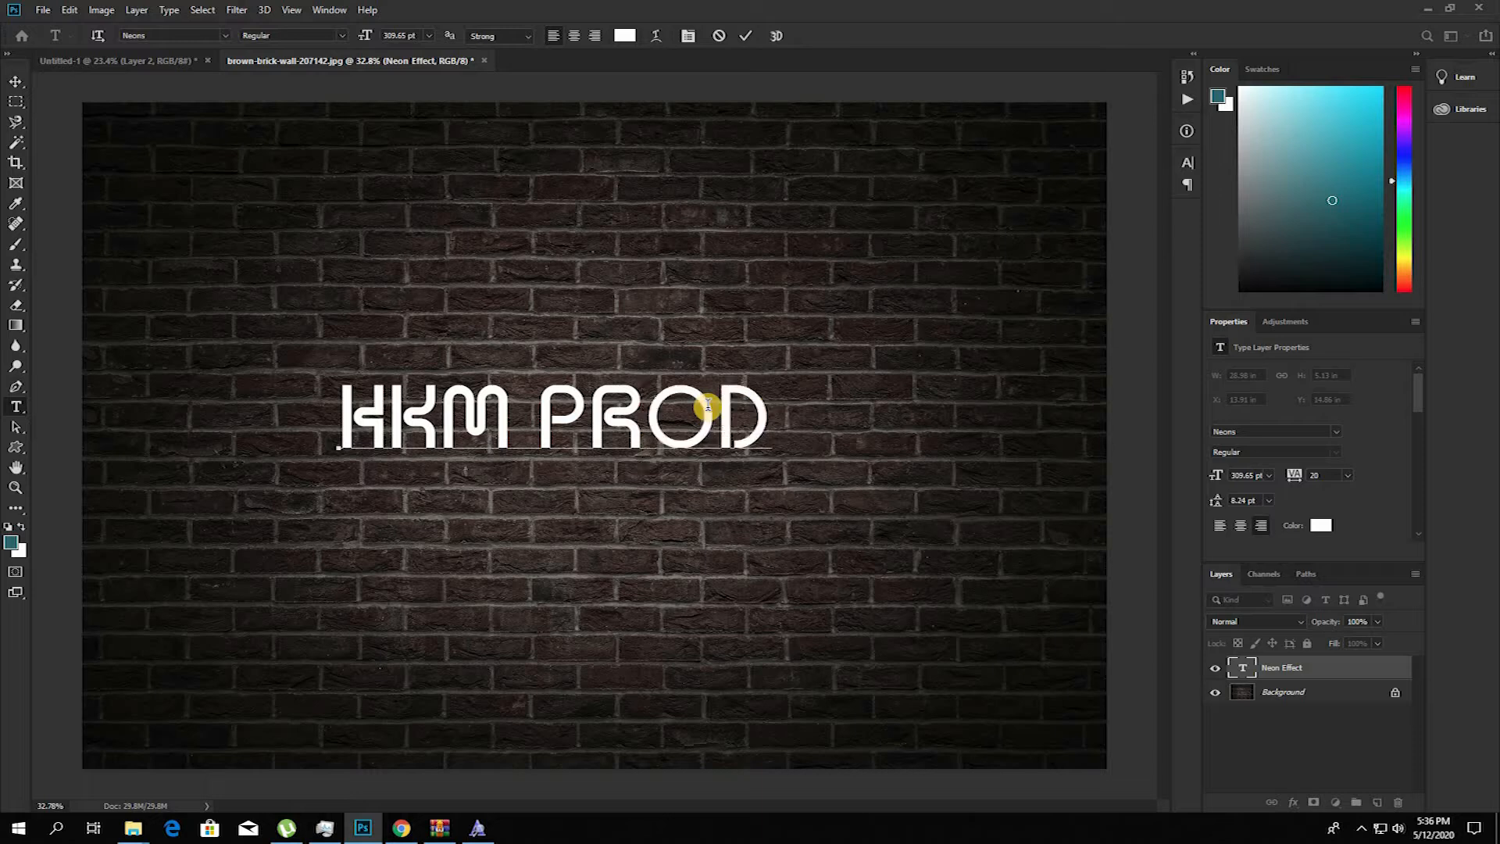
type("UCTION")
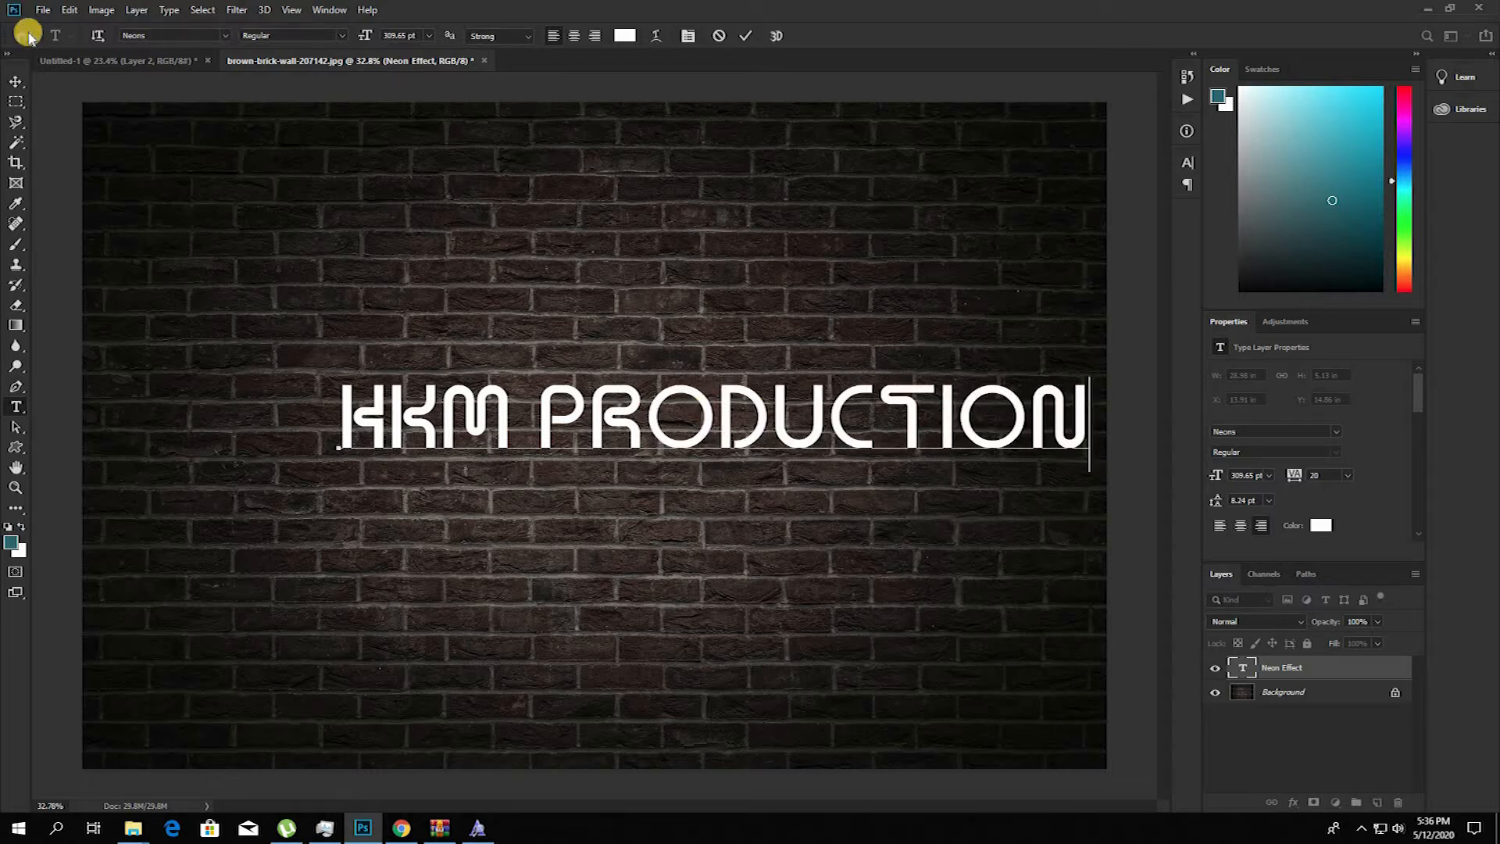
left_click(15, 81)
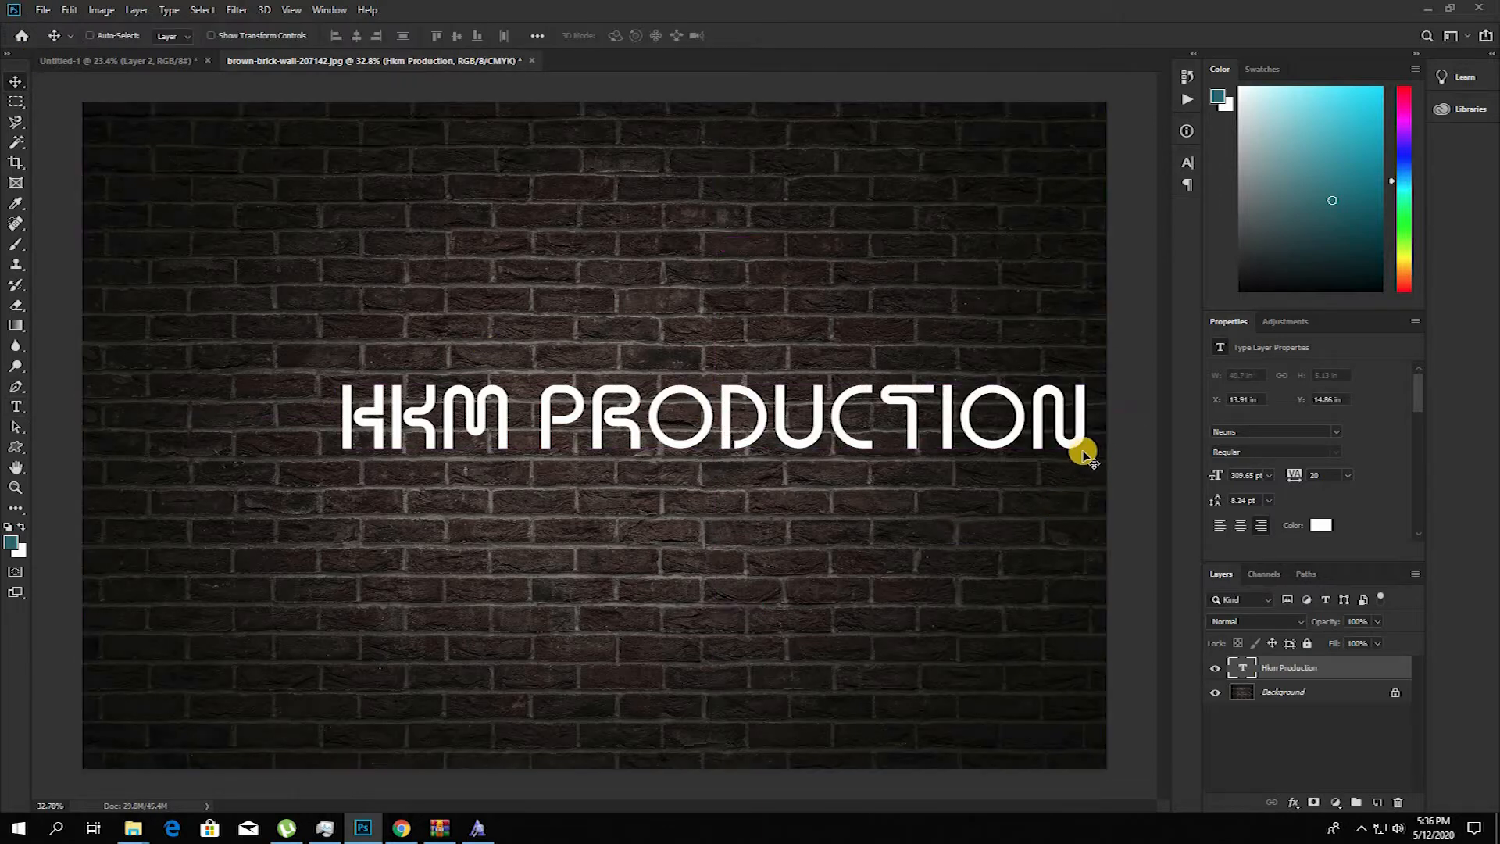
Step: Scale the "HKM PRODUCTION" text to about 75% and center it horizontally on the background
key("ctrl+t")
left_click_drag(1086, 456, 863, 449)
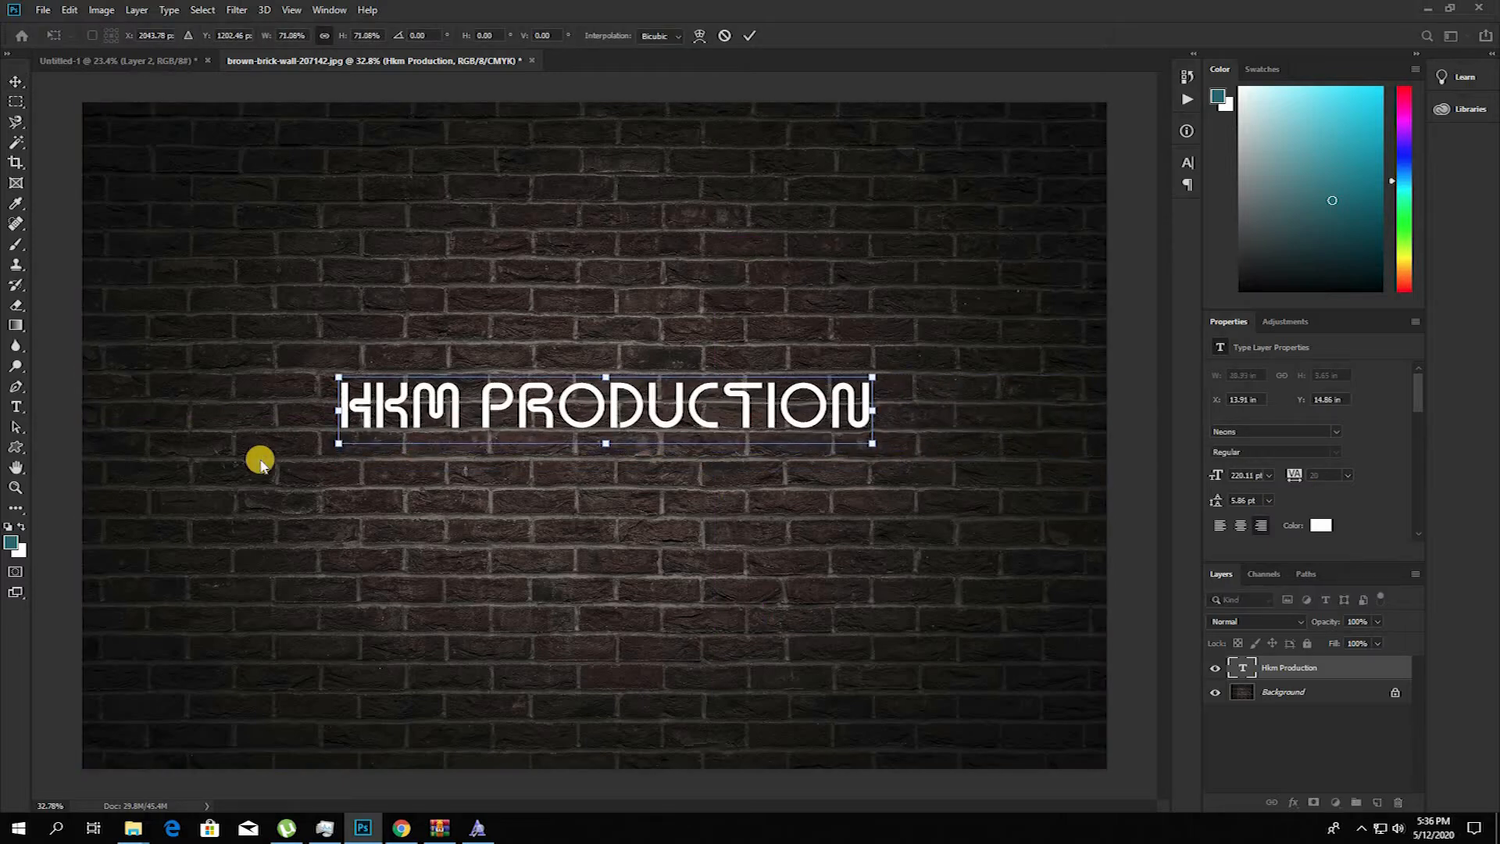
left_click_drag(332, 447, 307, 450)
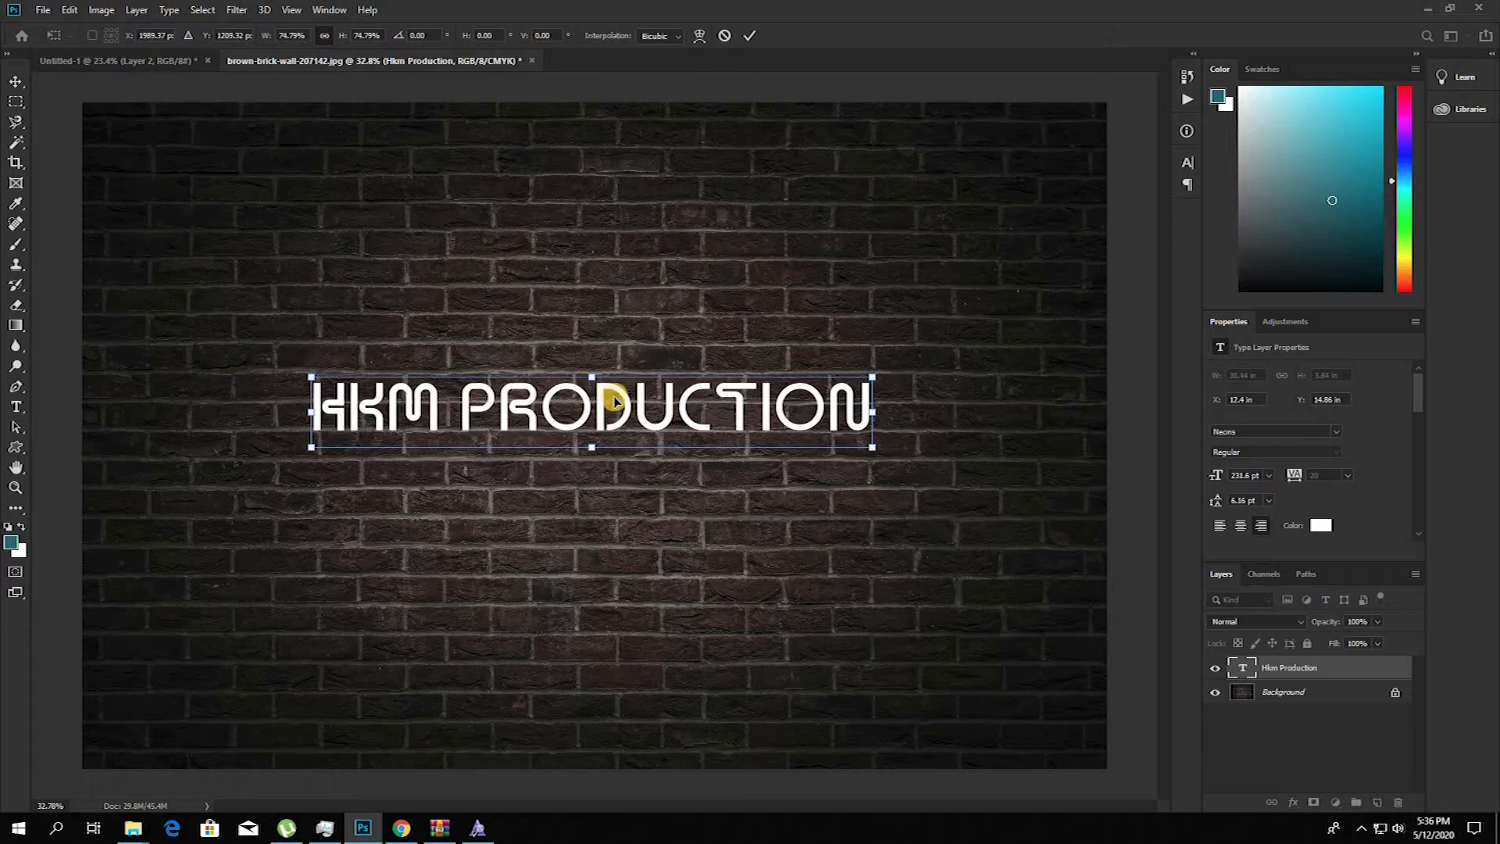
key("Return")
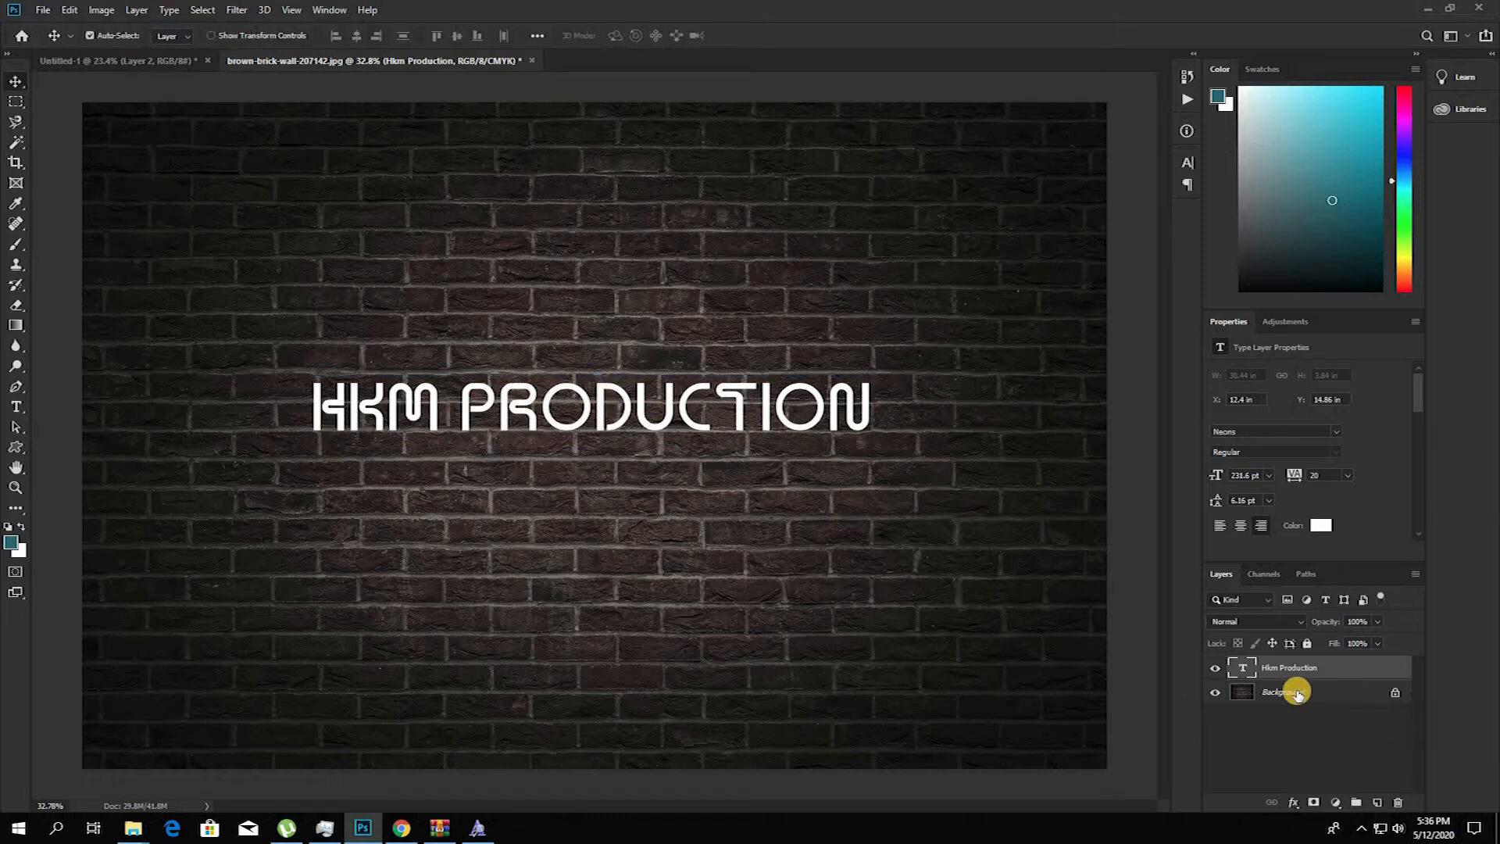
left_click(1297, 692)
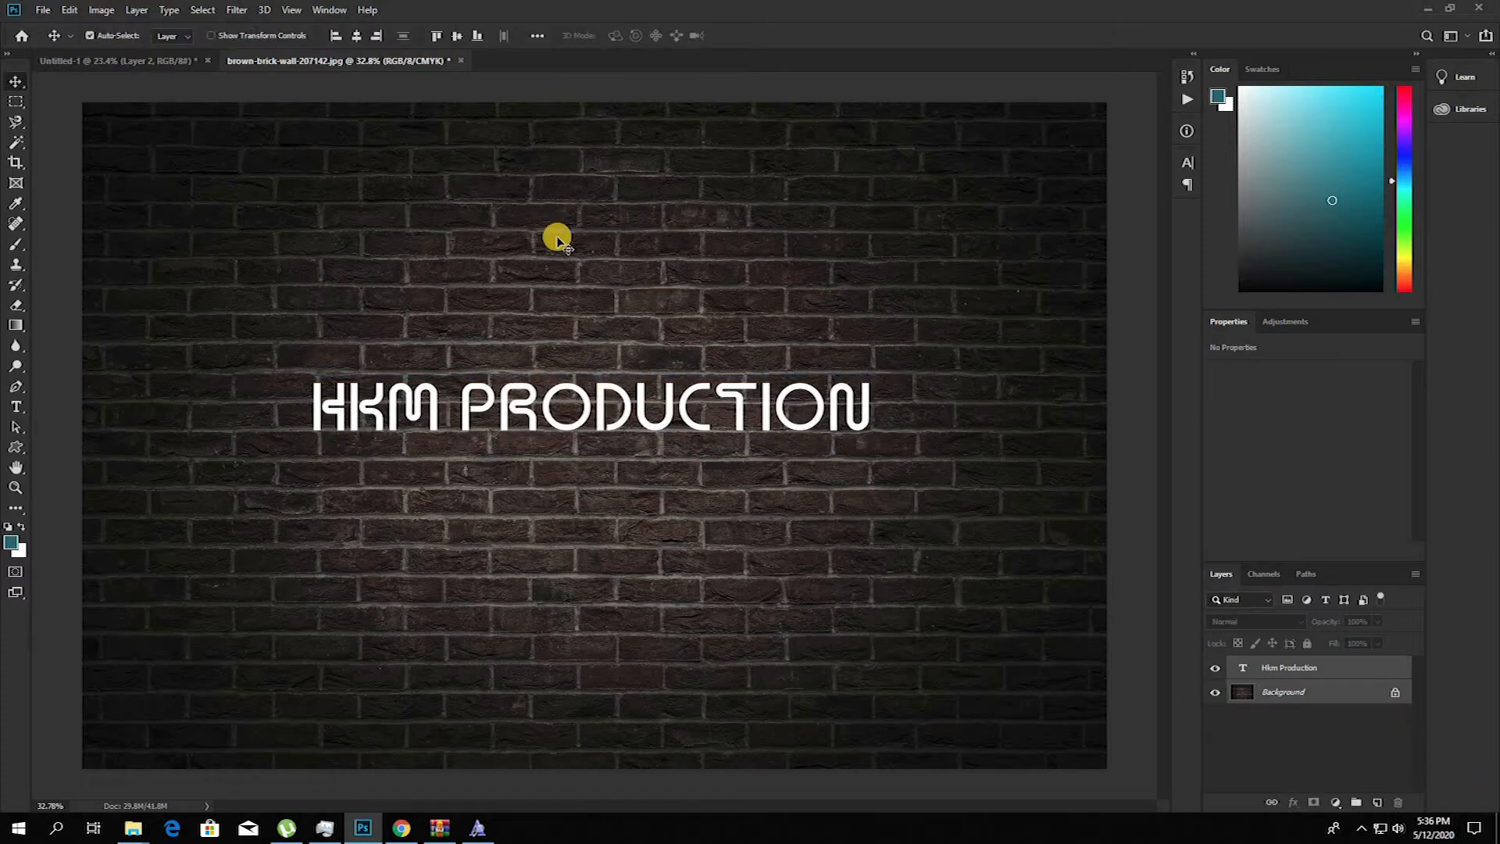
left_click(354, 37)
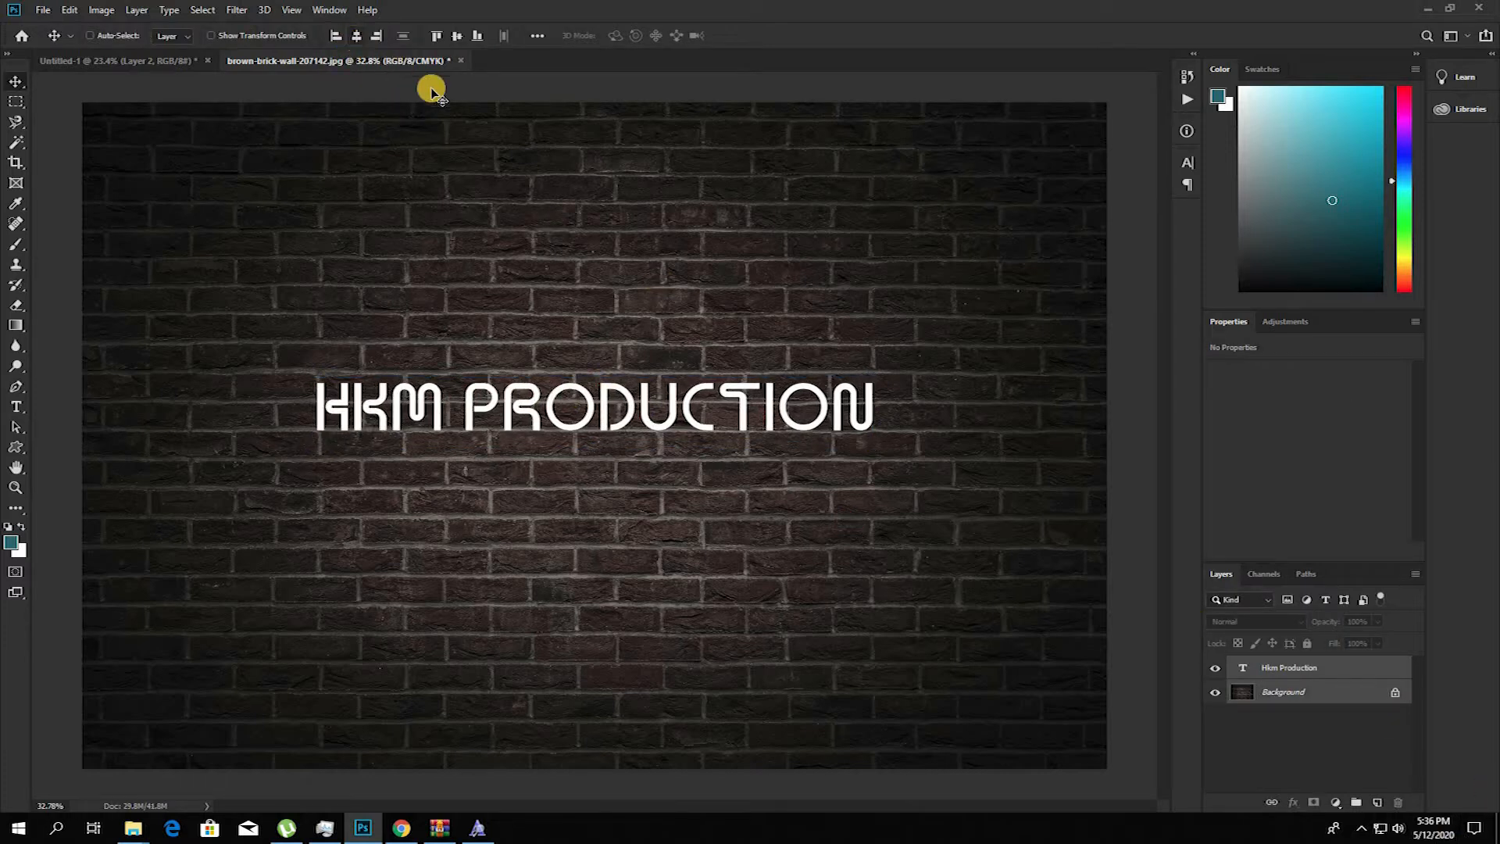
Step: Add an Inner Glow effect with Normal blend mode to the "HKM PRODUCTION" text layer
right_click(593, 403)
left_click(625, 410)
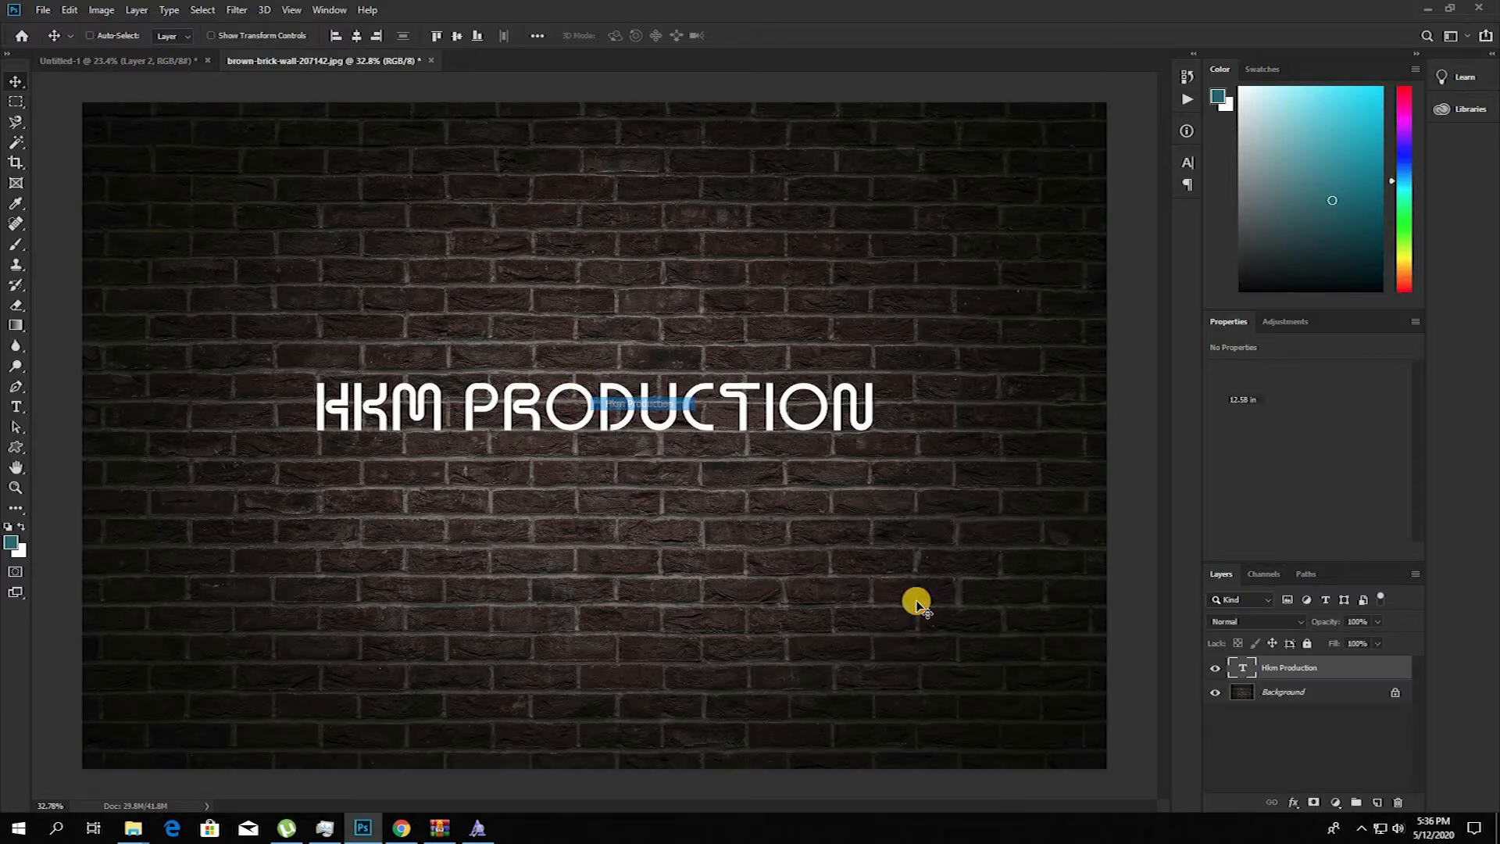
left_click(1294, 803)
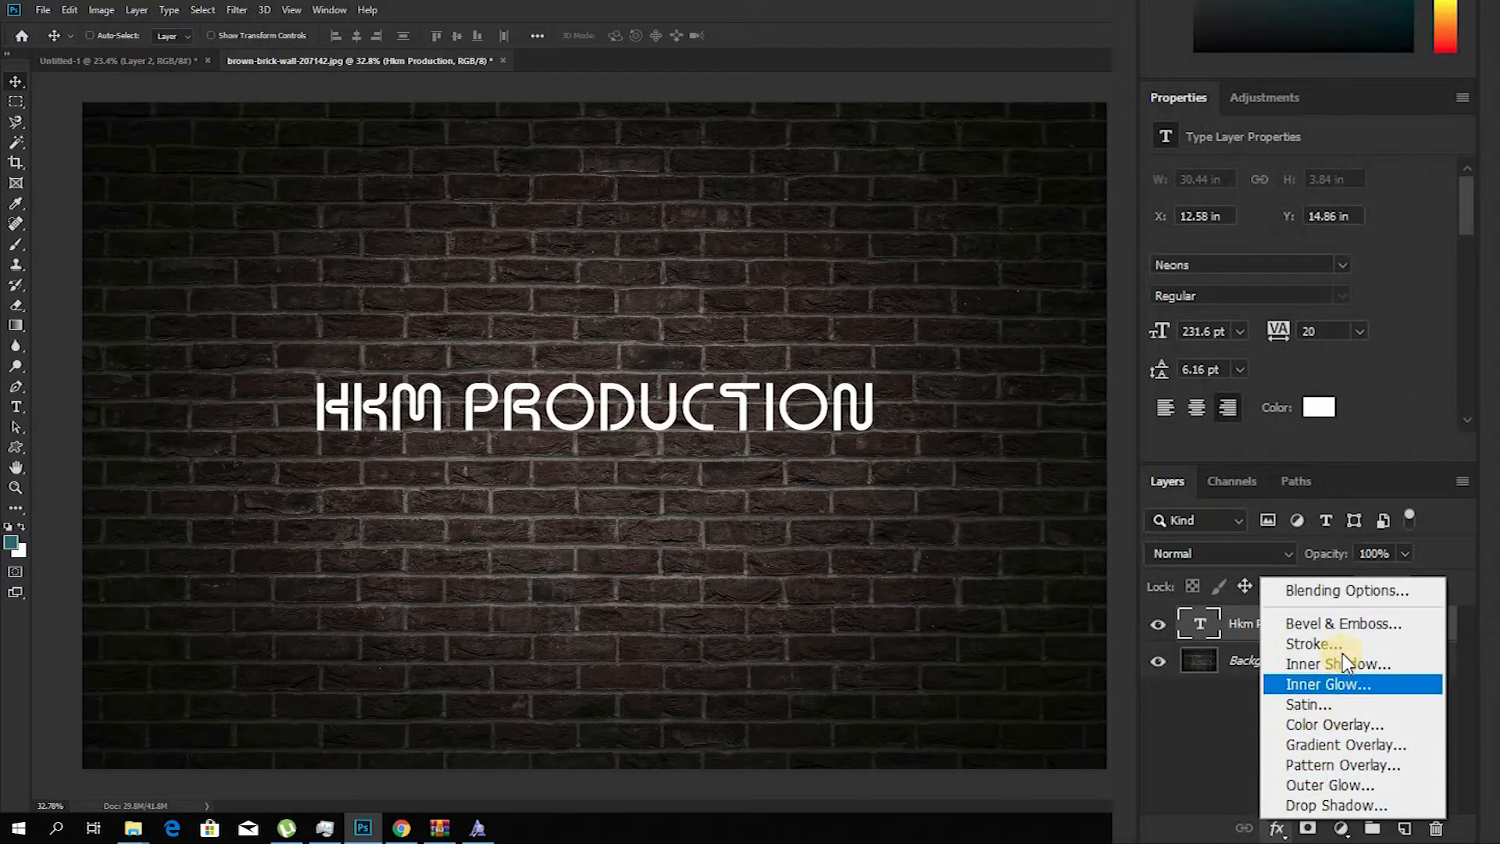
left_click(1348, 687)
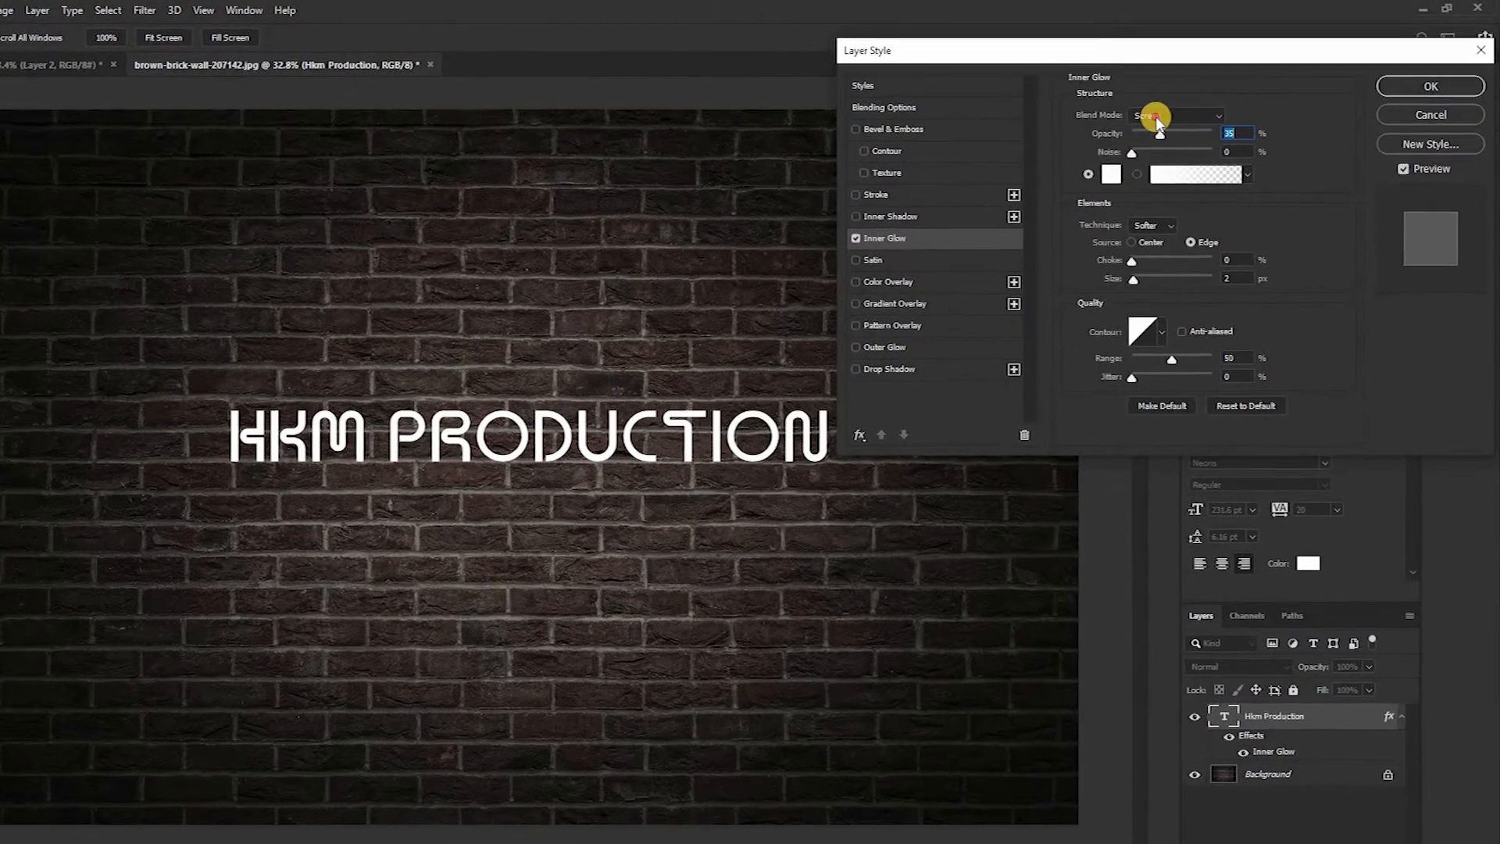
left_click(1196, 108)
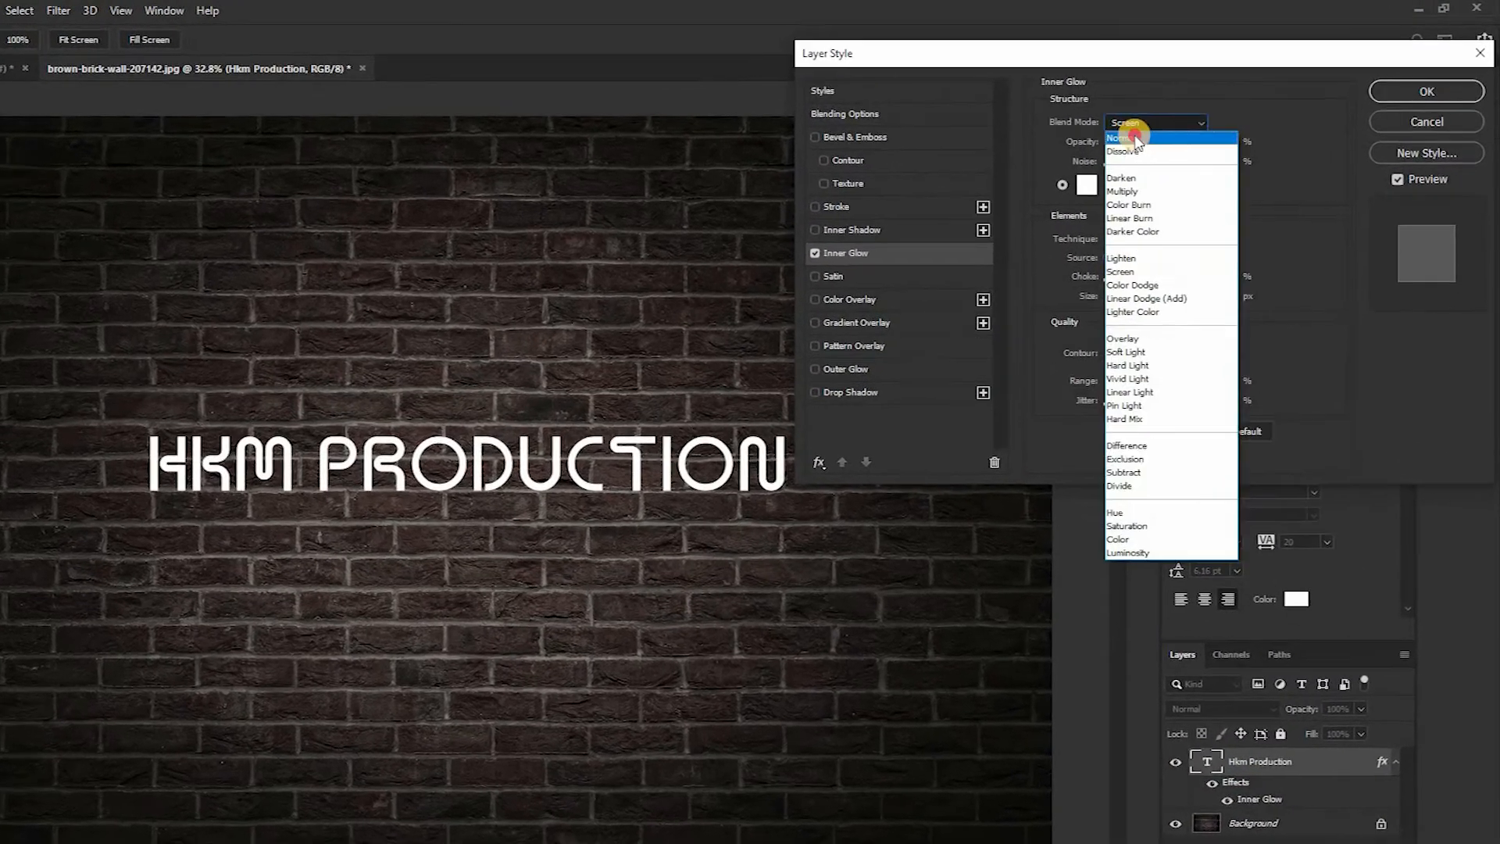
left_click(1184, 117)
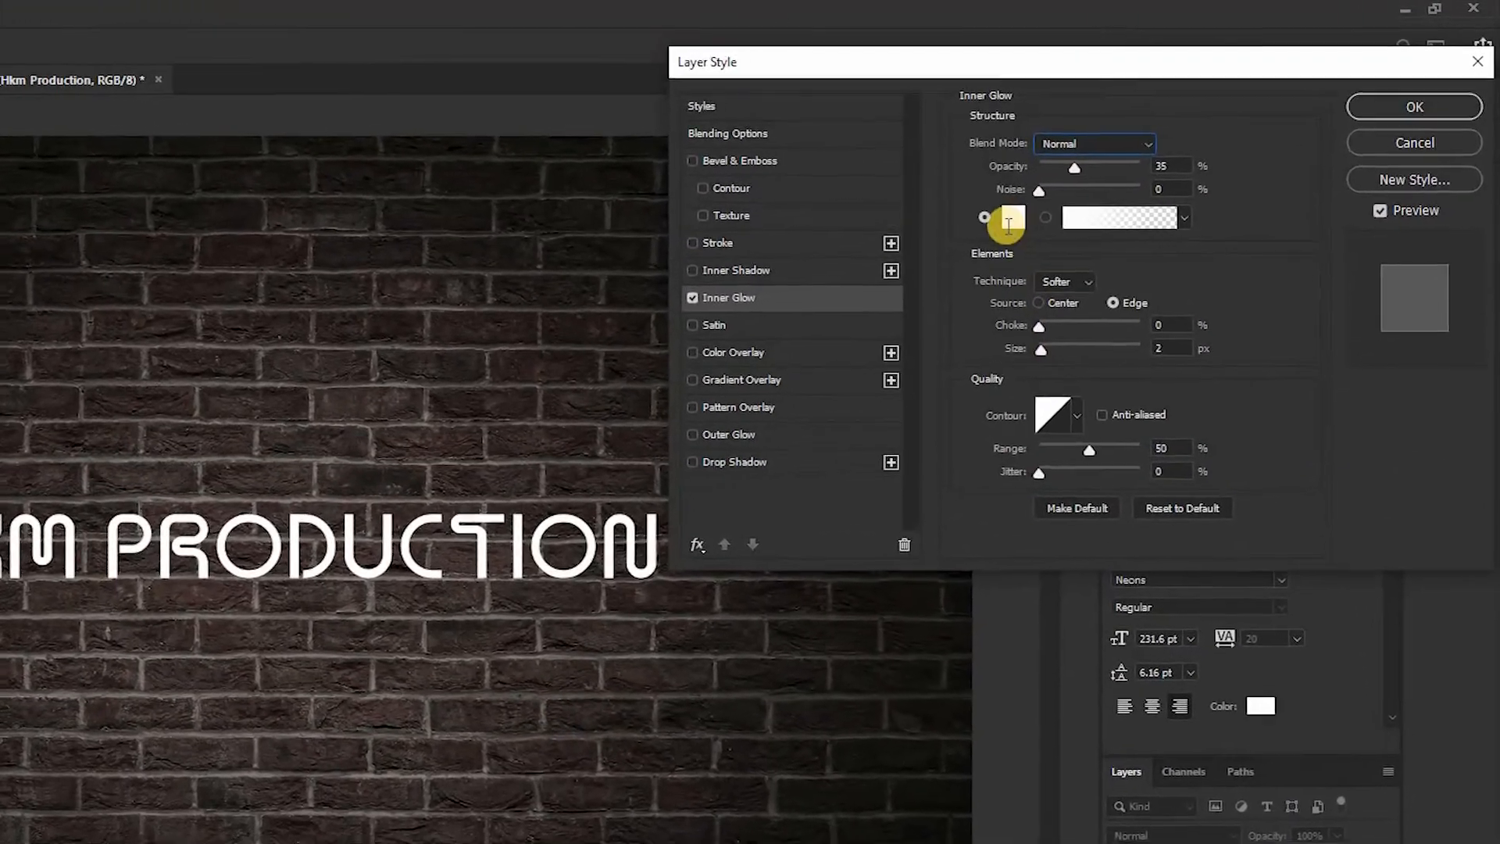
Step: Change the Inner Glow color to a fully saturated bright magenta
left_click(1037, 206)
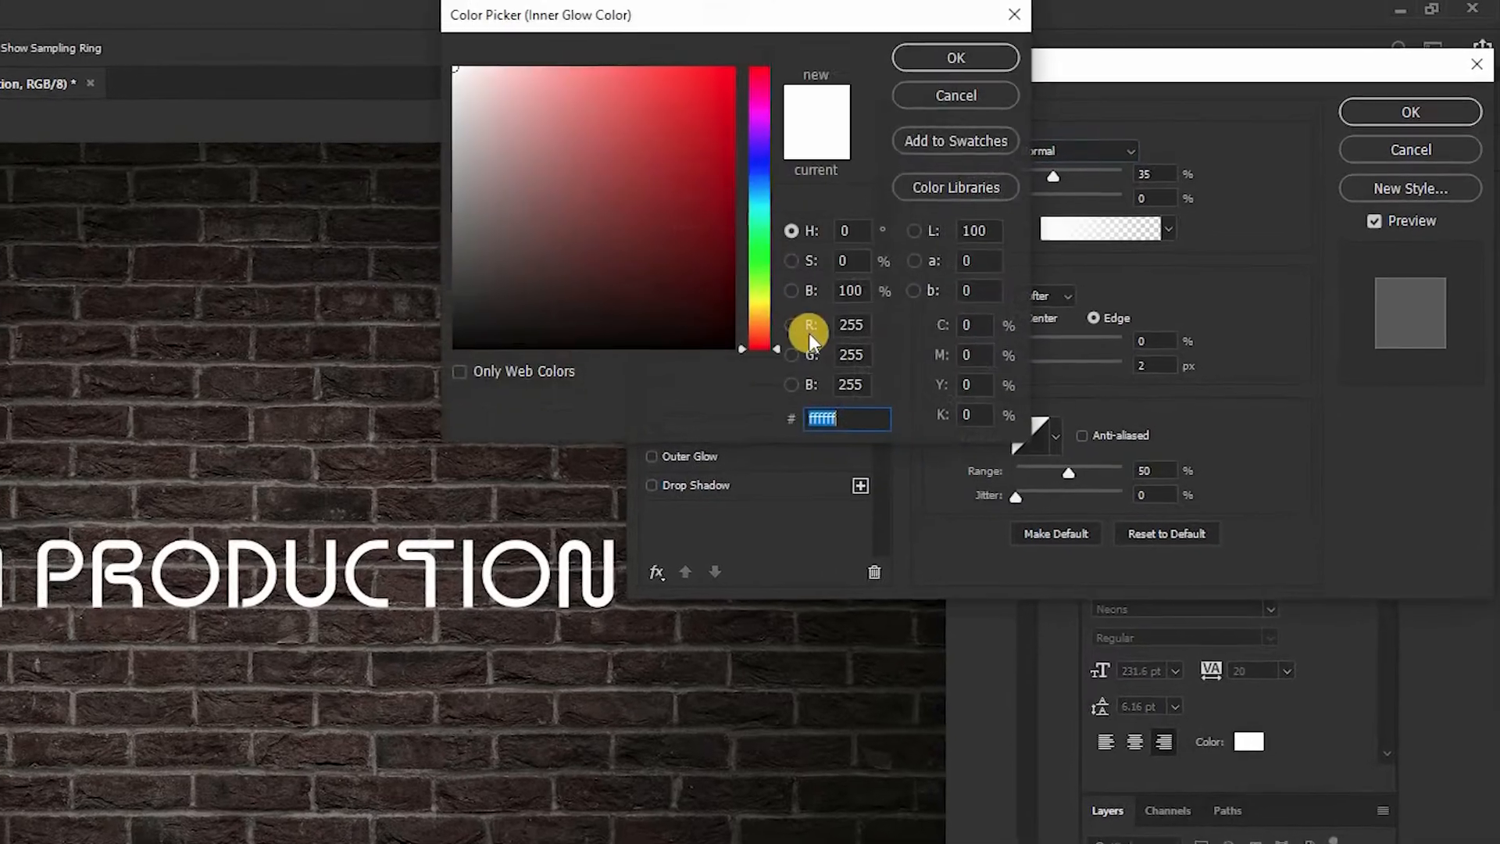
left_click(832, 101)
left_click_drag(680, 78, 698, 63)
key("Return")
Step: Set the Inner Glow to 7 px size, 51% choke and 29% opacity
mouse_move(993, 384)
left_mouse_down()
mouse_move(1031, 389)
mouse_move(989, 385)
left_mouse_up()
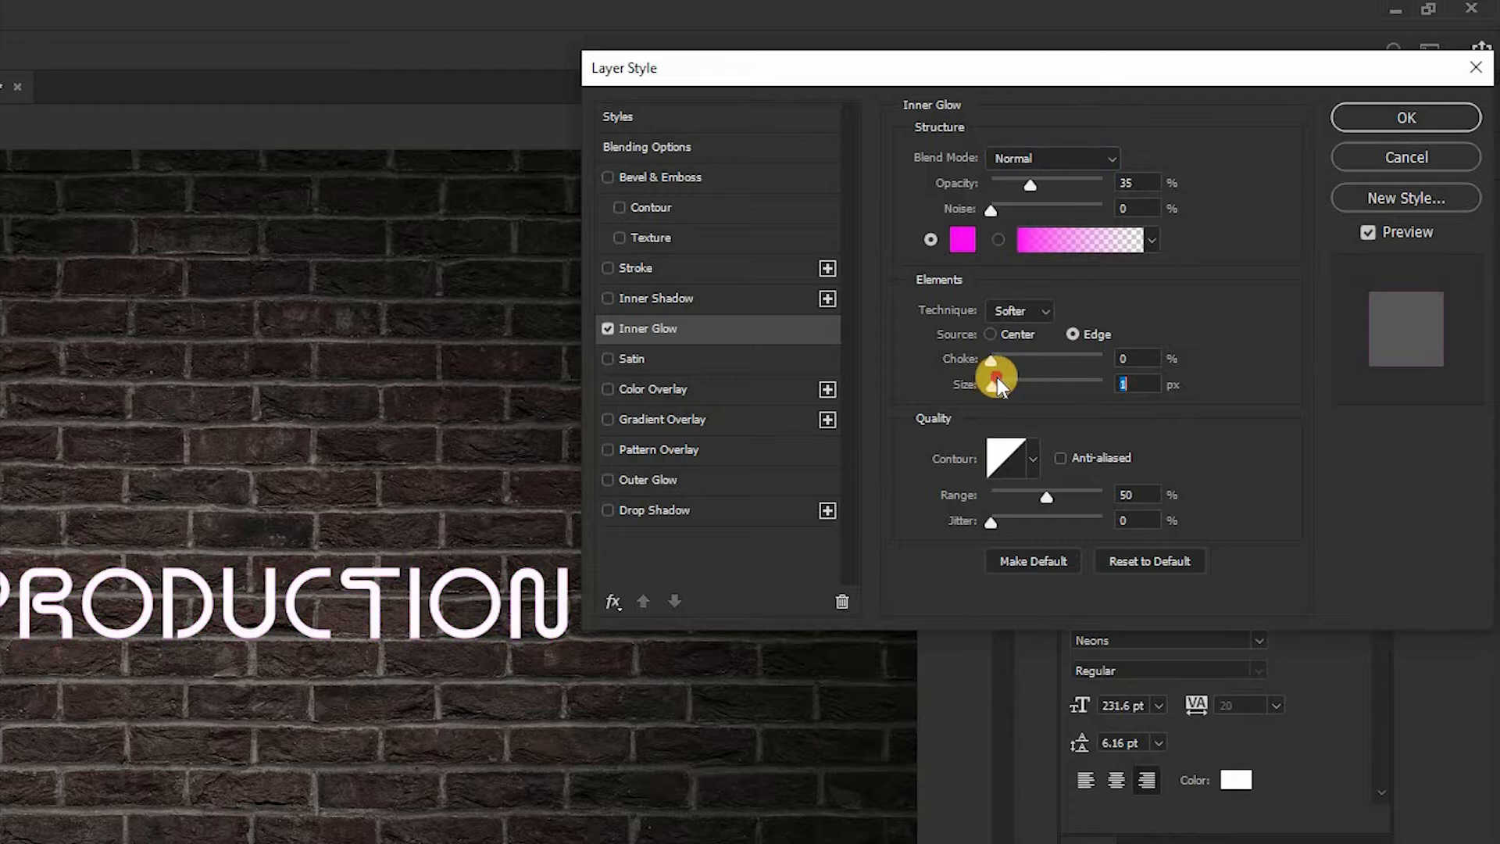
left_click_drag(1003, 358, 1058, 364)
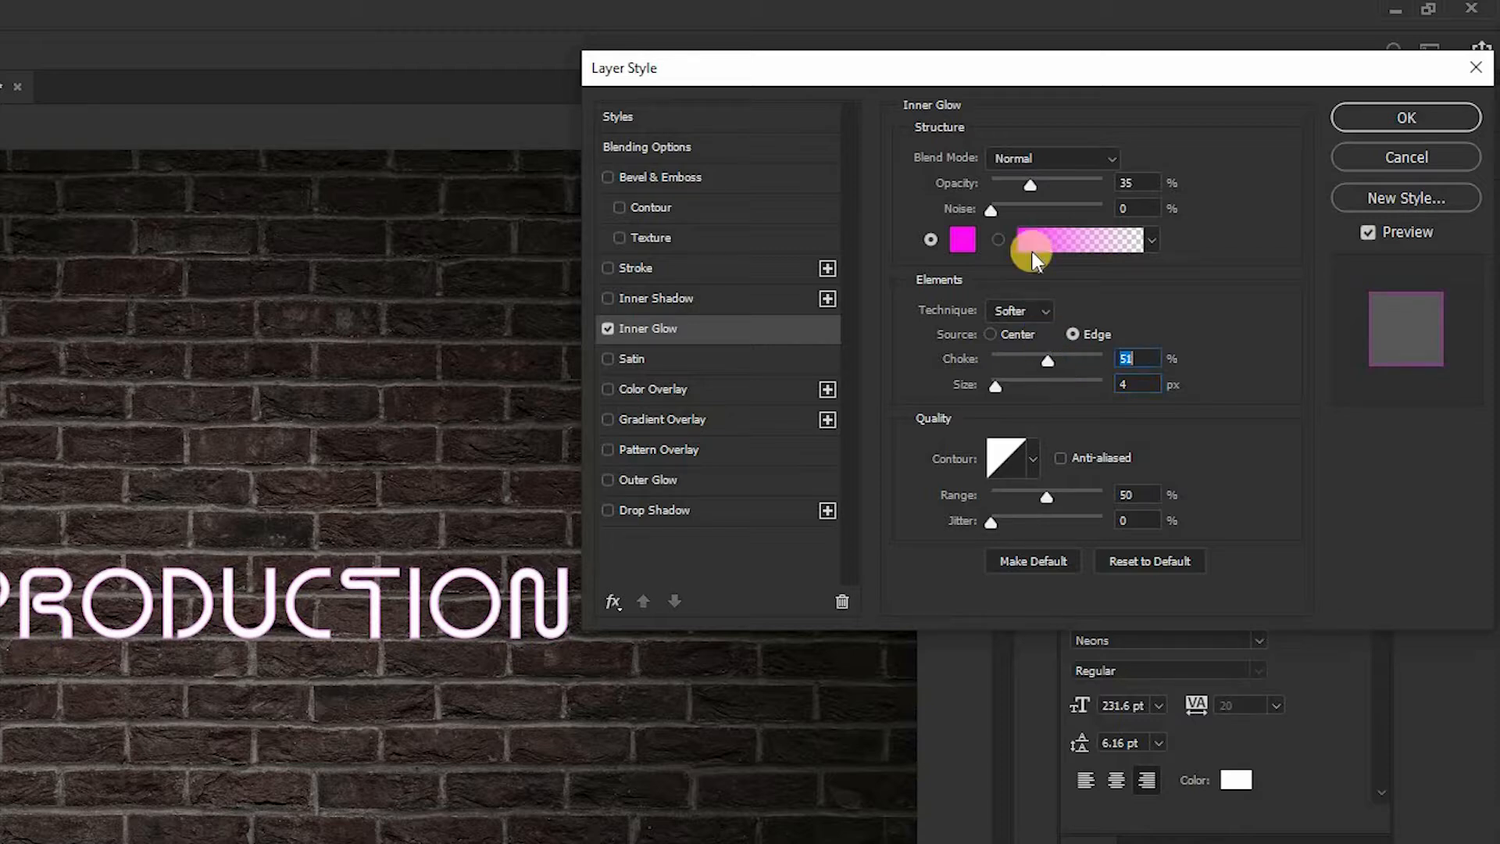
mouse_move(1036, 184)
left_mouse_down()
mouse_move(1079, 181)
mouse_move(1038, 184)
left_mouse_up()
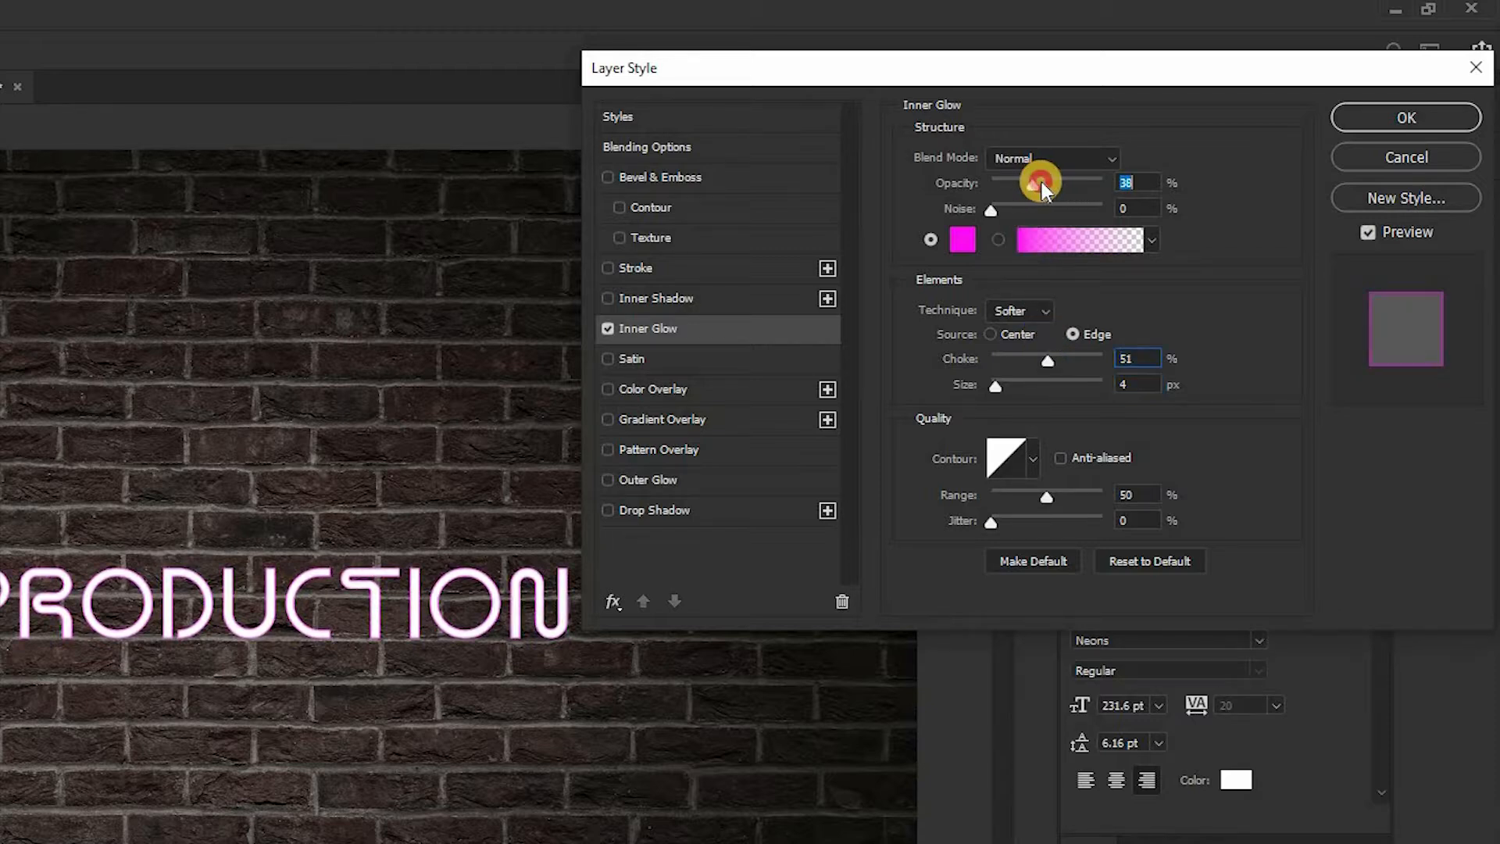
left_click(1001, 387)
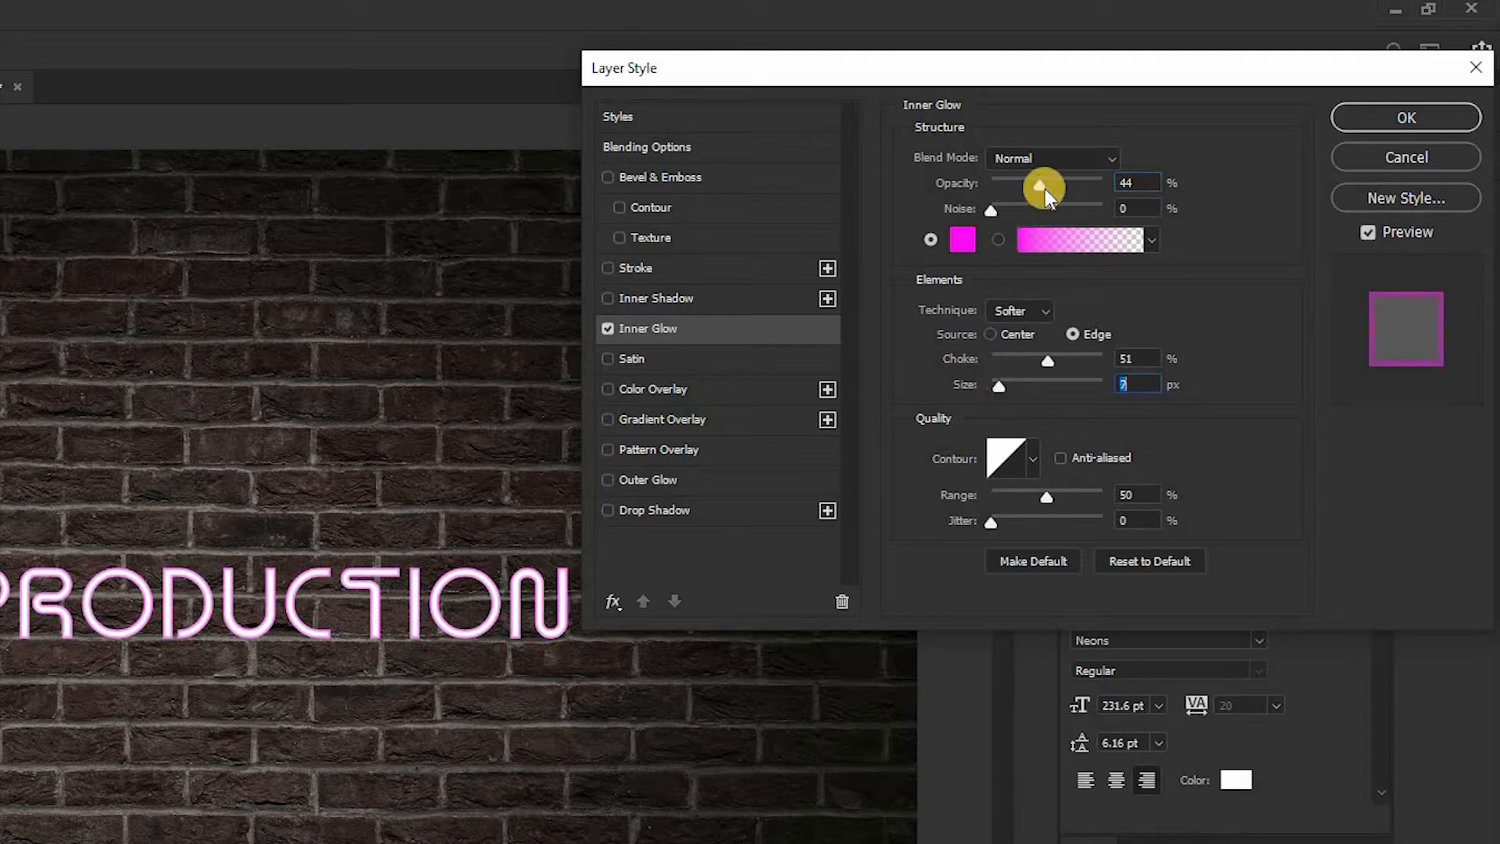
left_click(1024, 184)
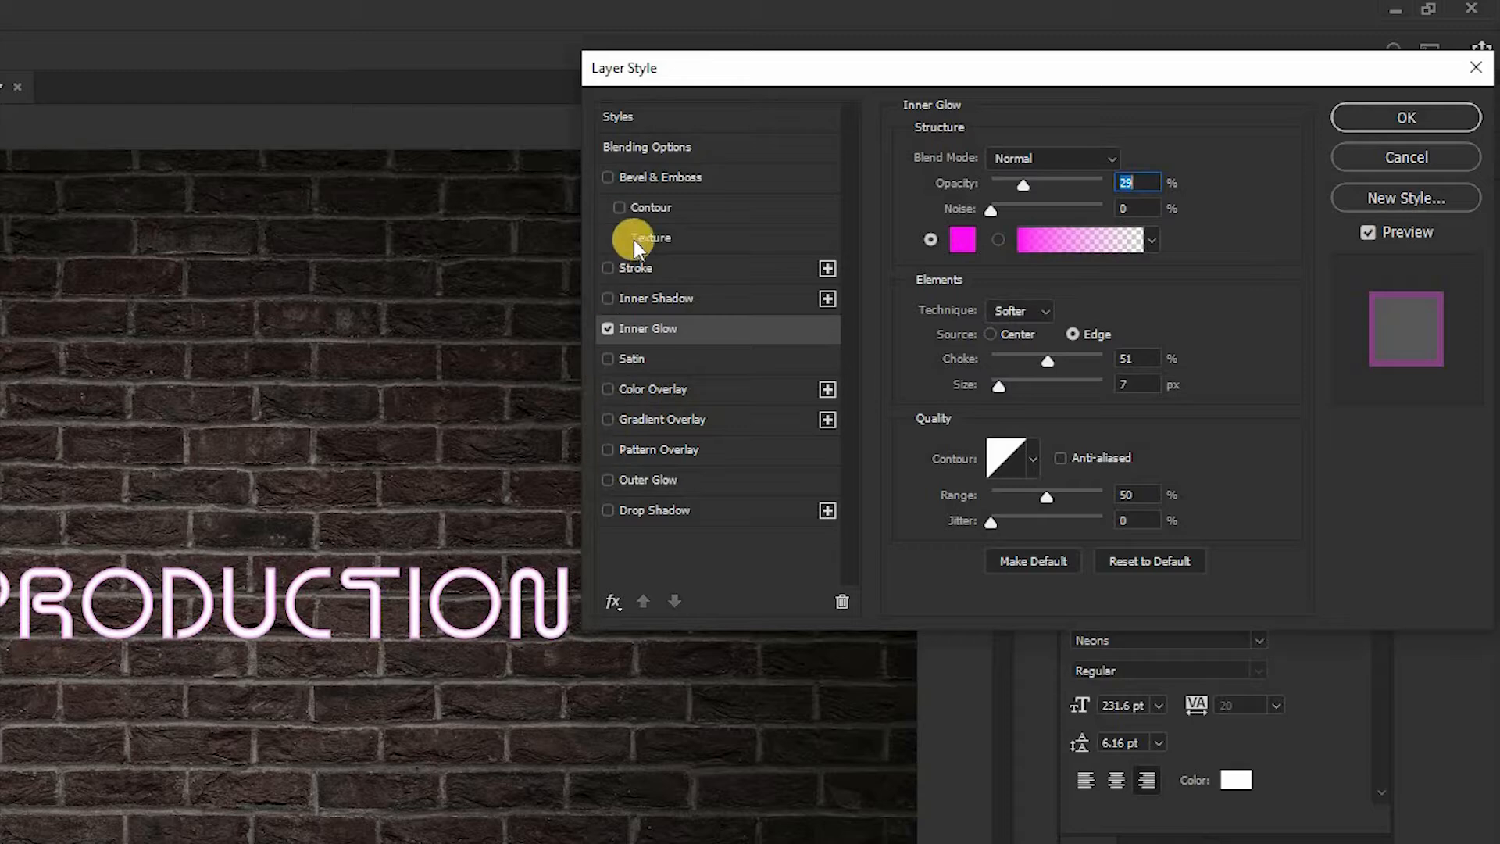
Step: Enable Outer Glow on the text layer and open its settings with the lettering enlarged in view
left_click(608, 480)
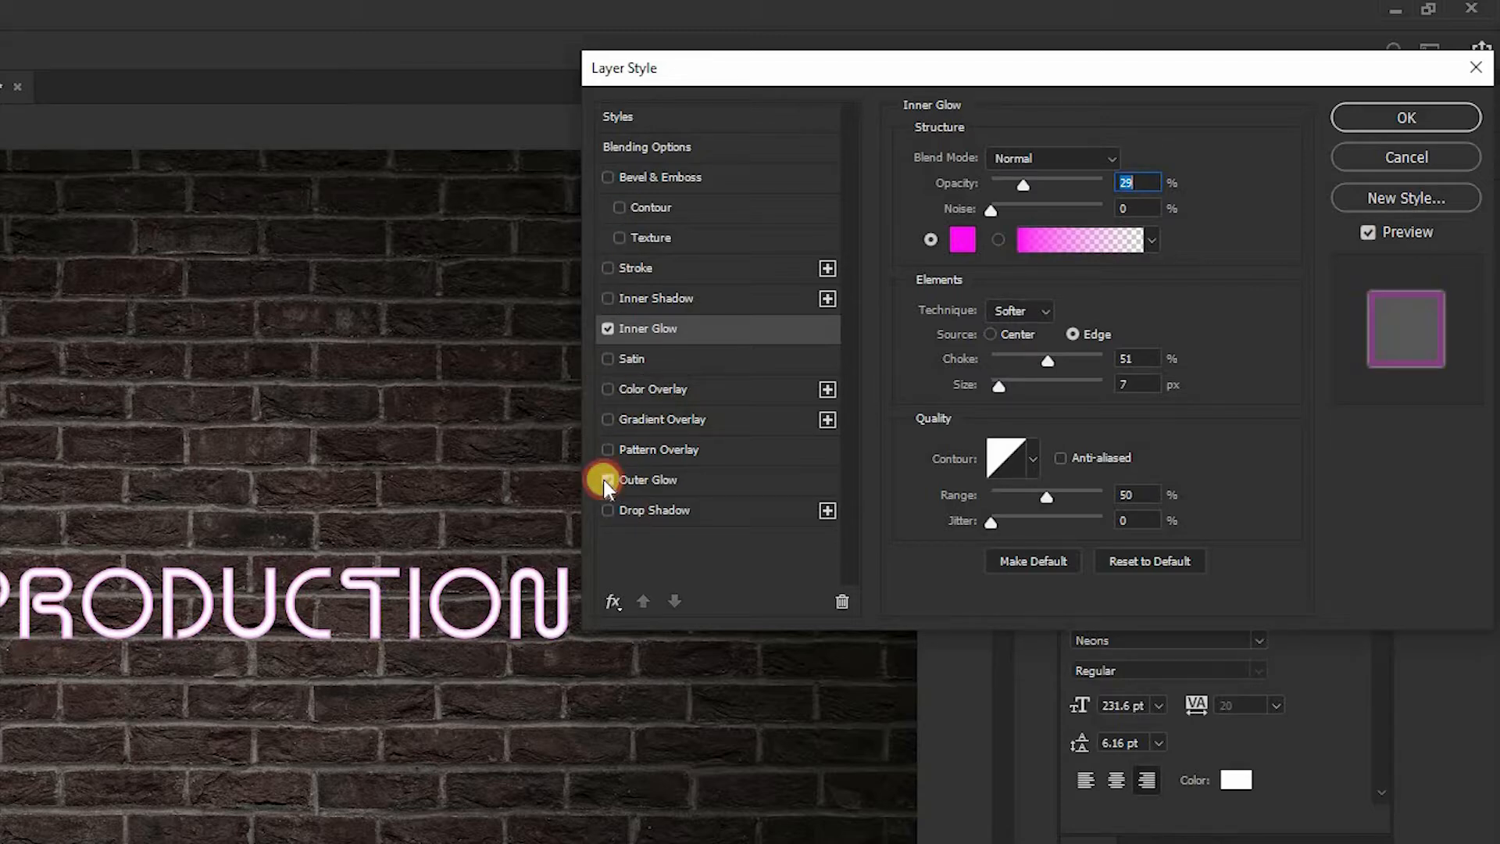
key("ctrl+plus")
key("ctrl+plus")
key("ctrl+plus")
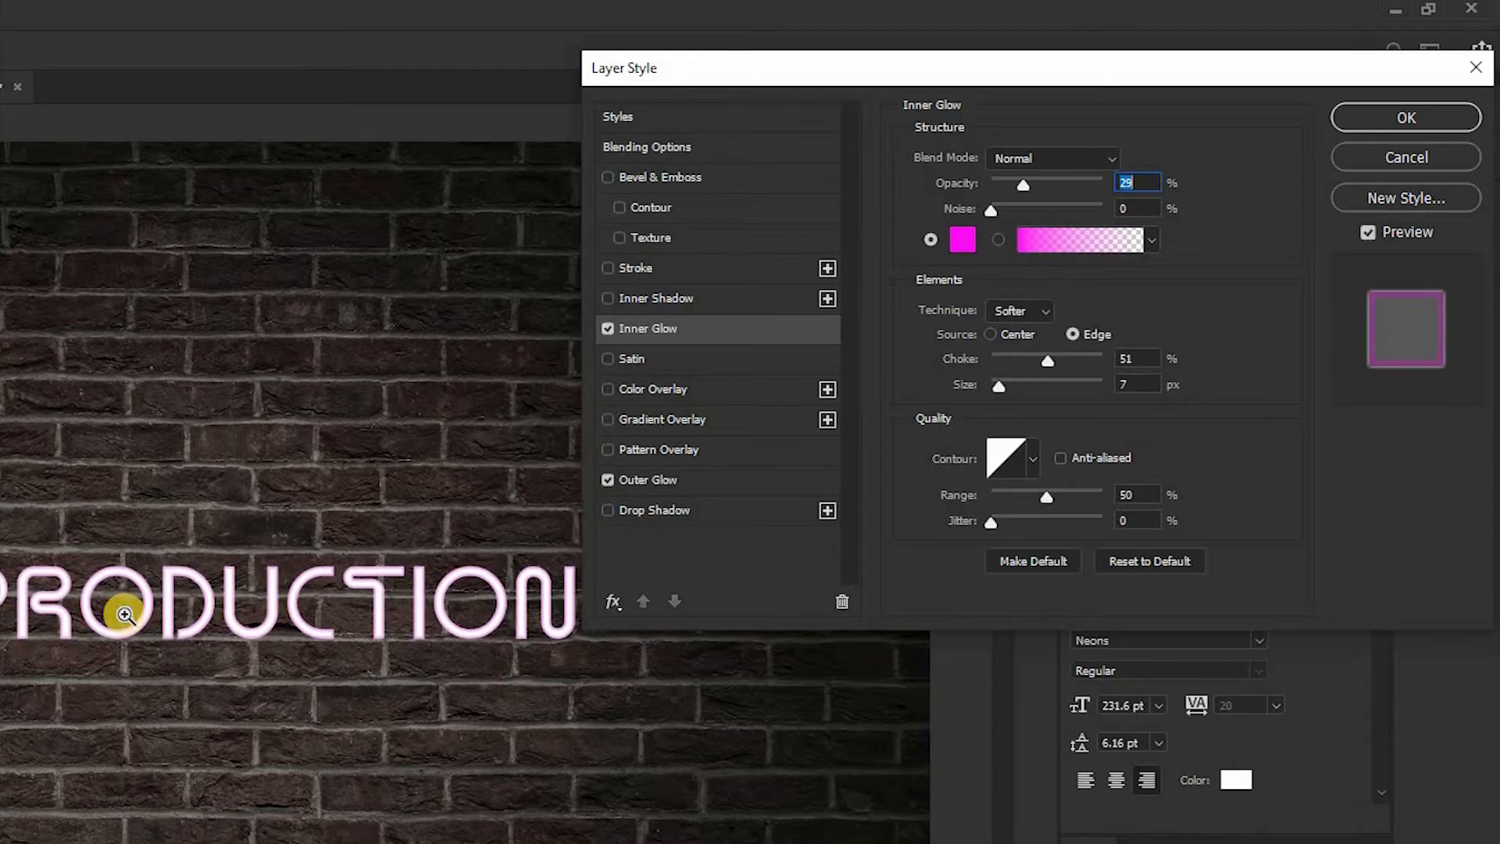
left_click(688, 478)
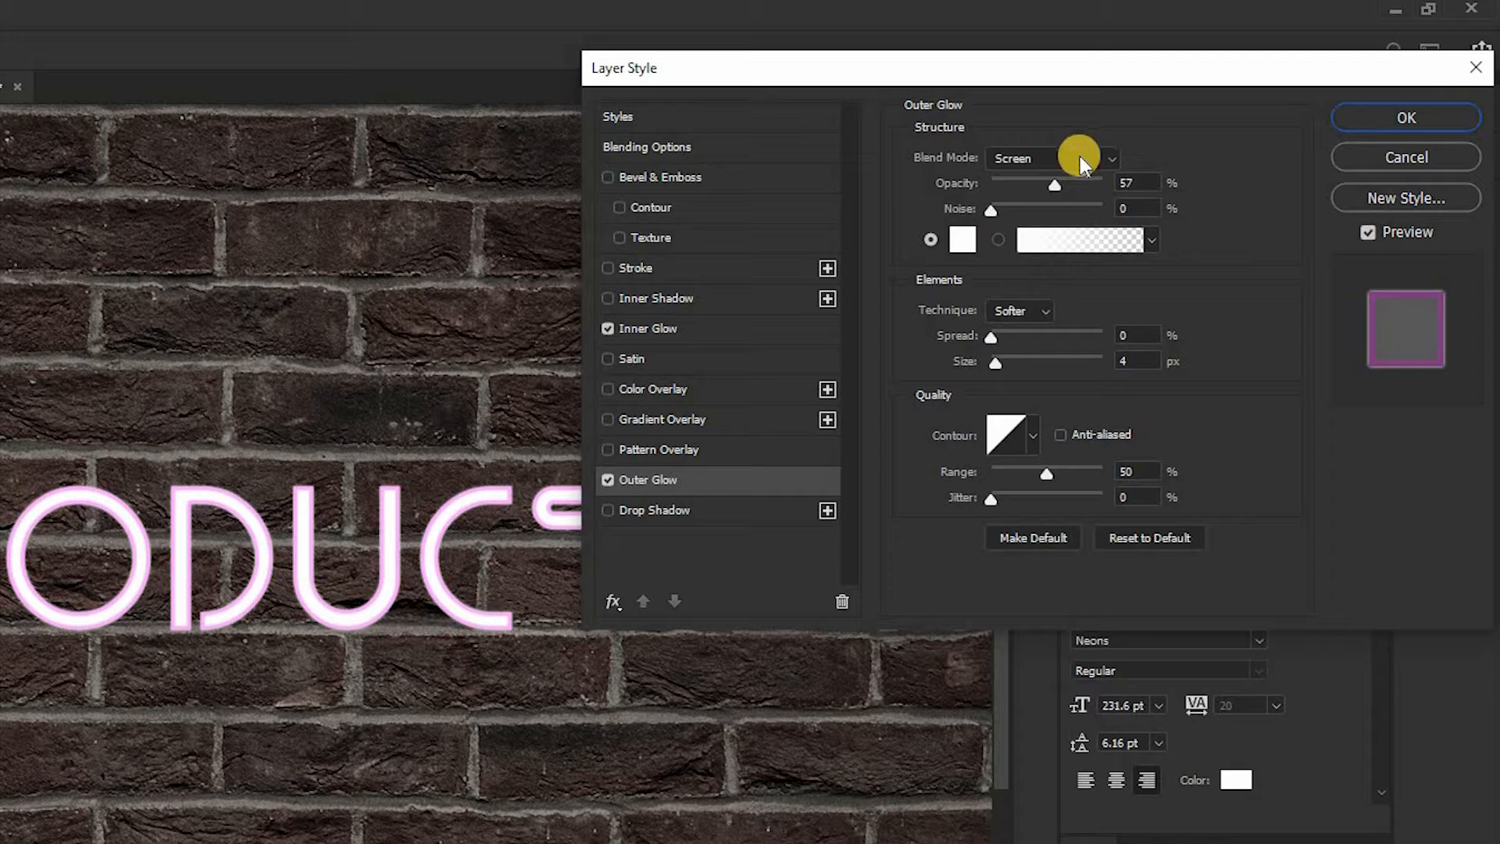
Step: Set the Outer Glow opacity to 56% and its color to a saturated hot pink
left_click(1053, 182)
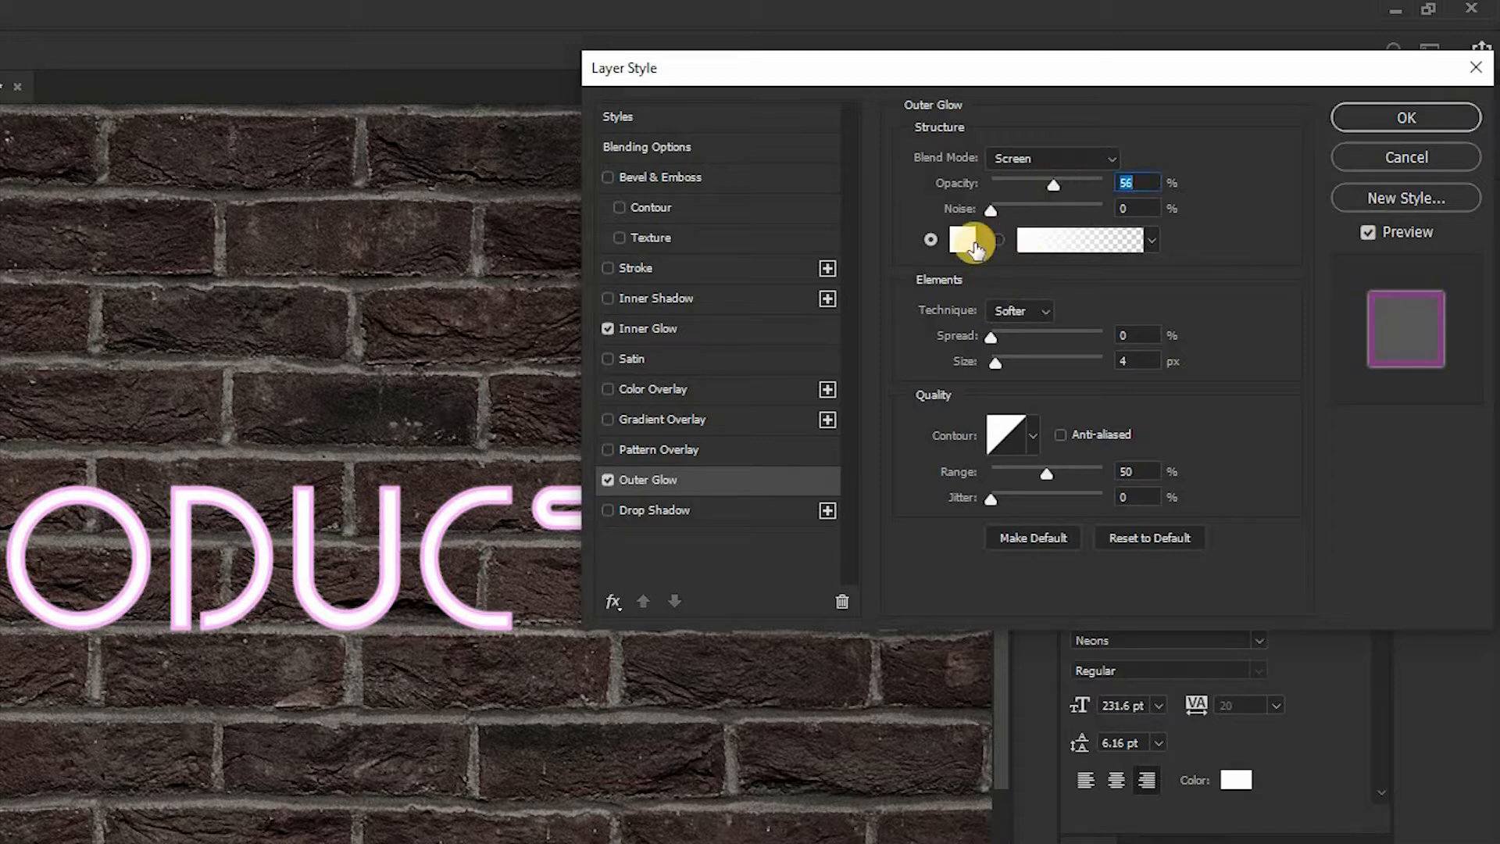
left_click(969, 242)
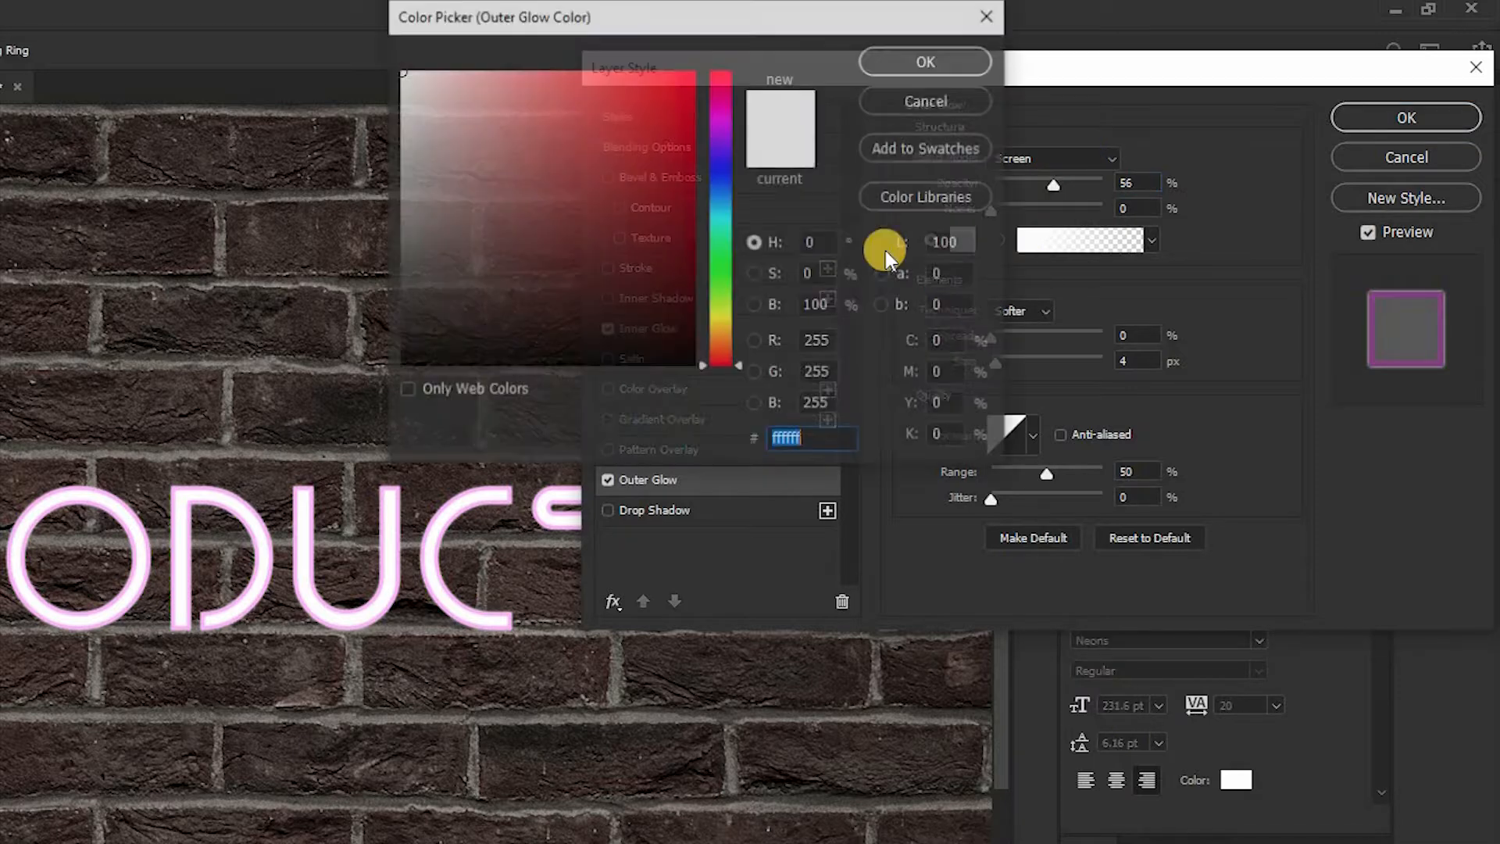
left_click(730, 123)
left_click(679, 75)
left_click_drag(720, 123, 724, 107)
left_click(929, 60)
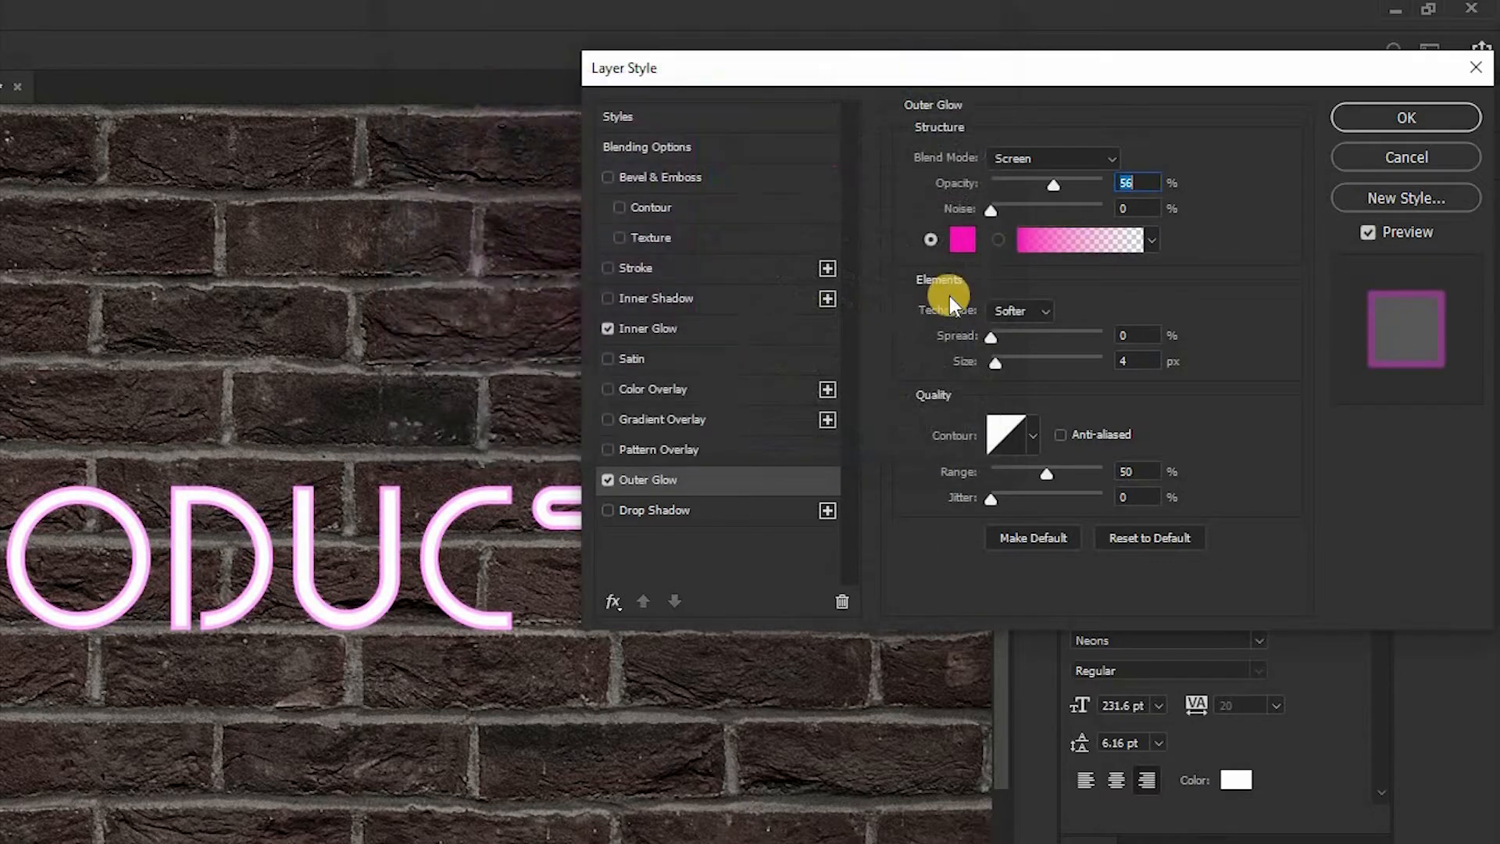
Step: Set the Outer Glow size to 29 px, range to 51% and opacity to 42%
left_click_drag(1027, 364, 1017, 363)
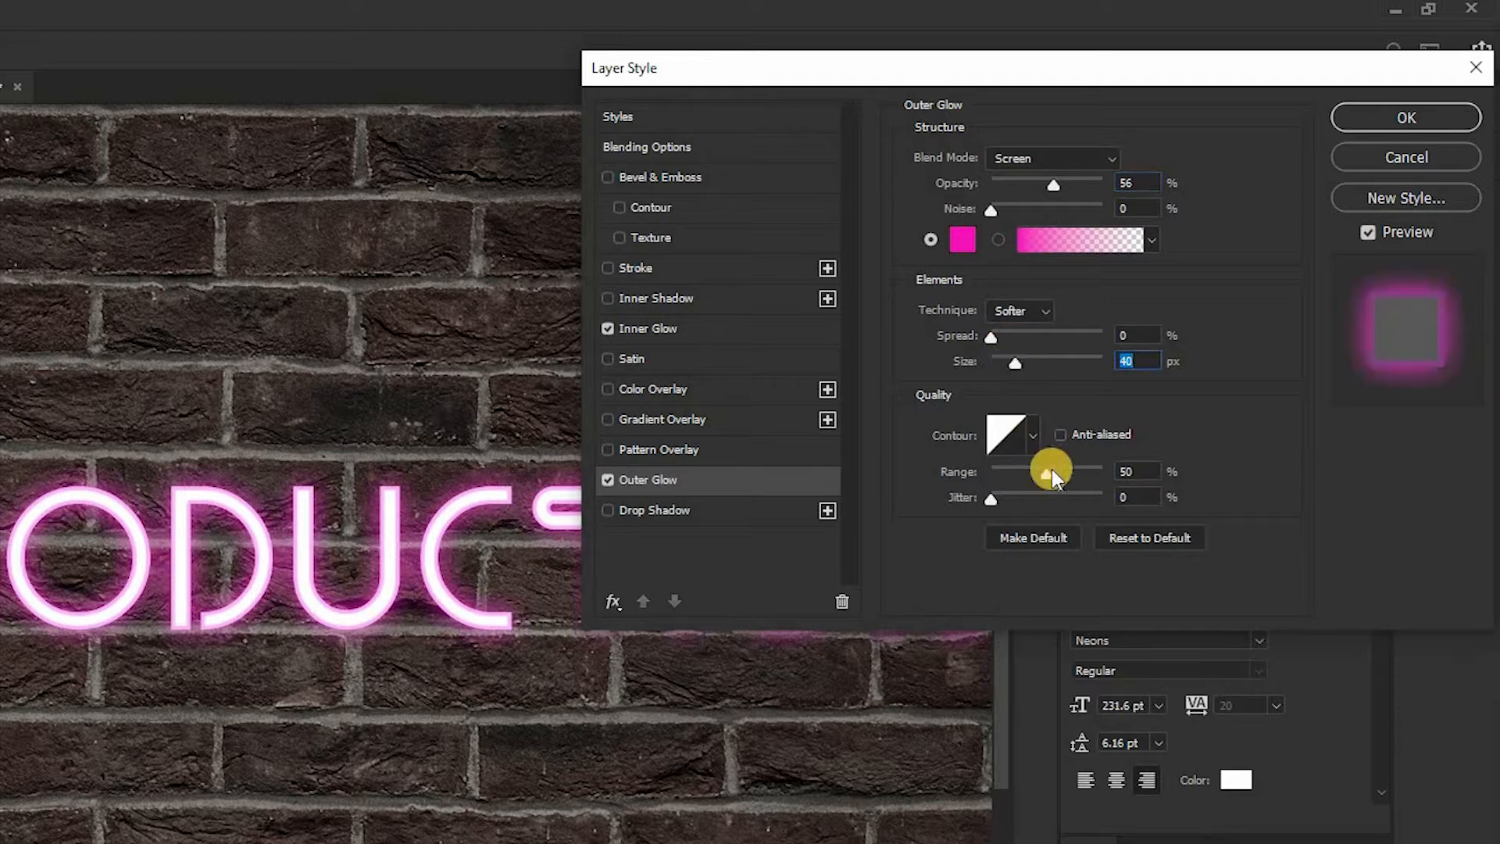
left_click_drag(1047, 475, 1049, 474)
left_click_drag(1058, 184, 1066, 182)
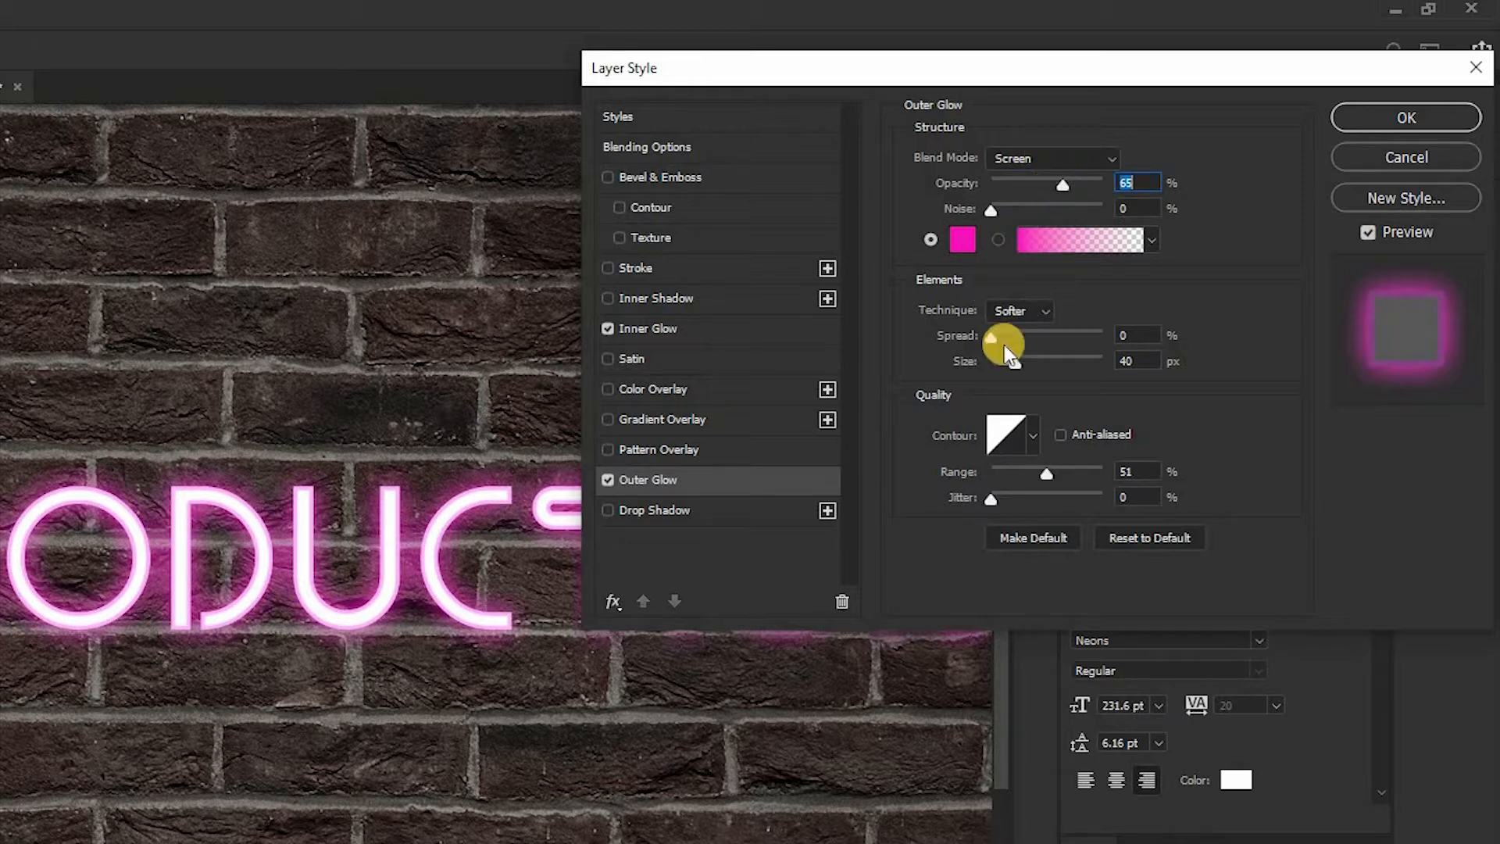
left_click_drag(1007, 368, 1011, 367)
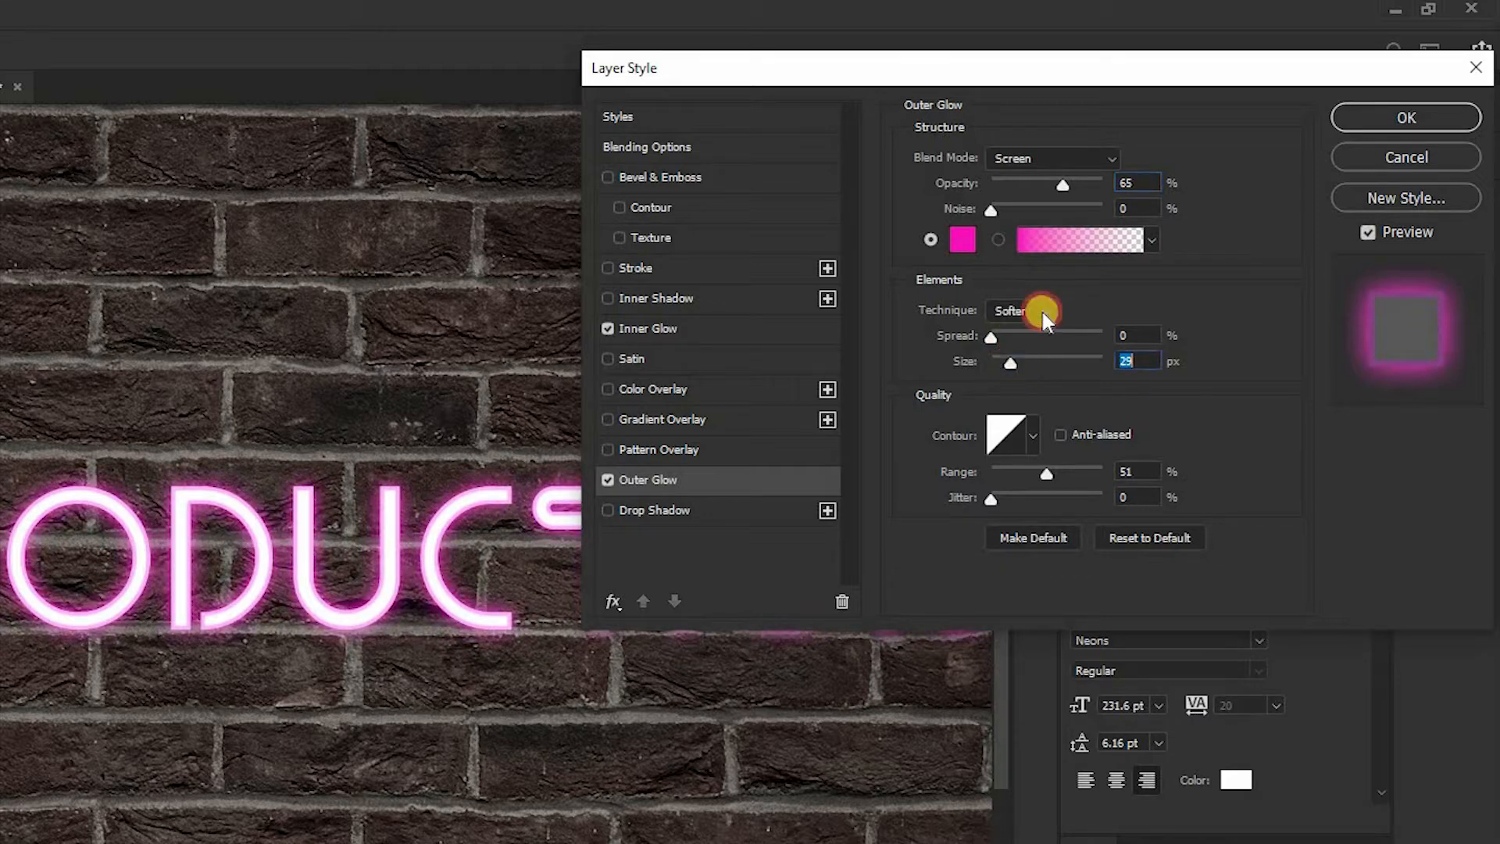
left_click(1040, 183)
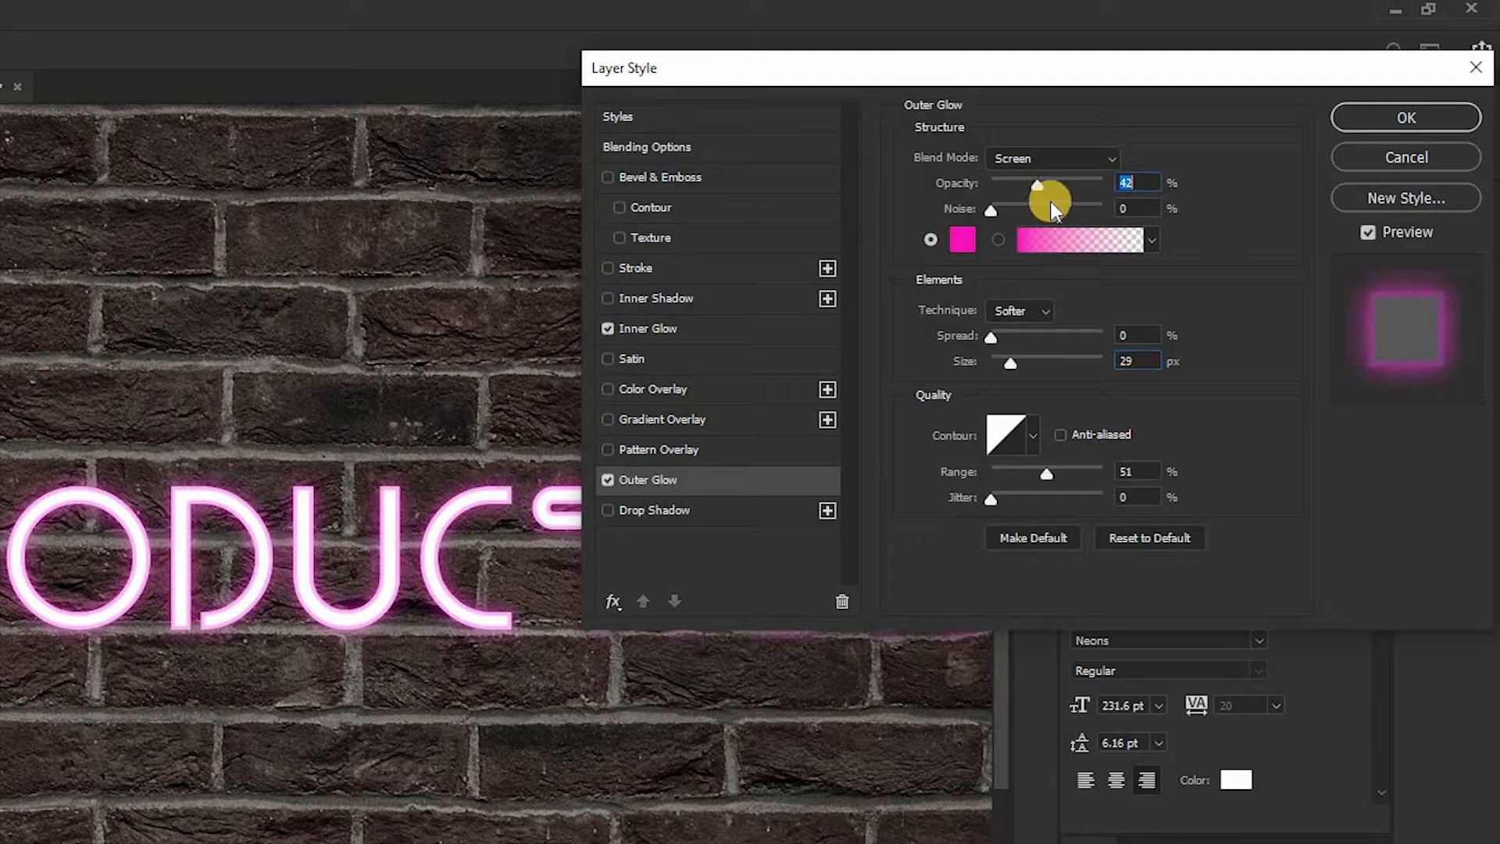
Step: Set the Outer Glow opacity to 81% and enable Drop Shadow on the text layer
left_click_drag(1092, 182, 1090, 181)
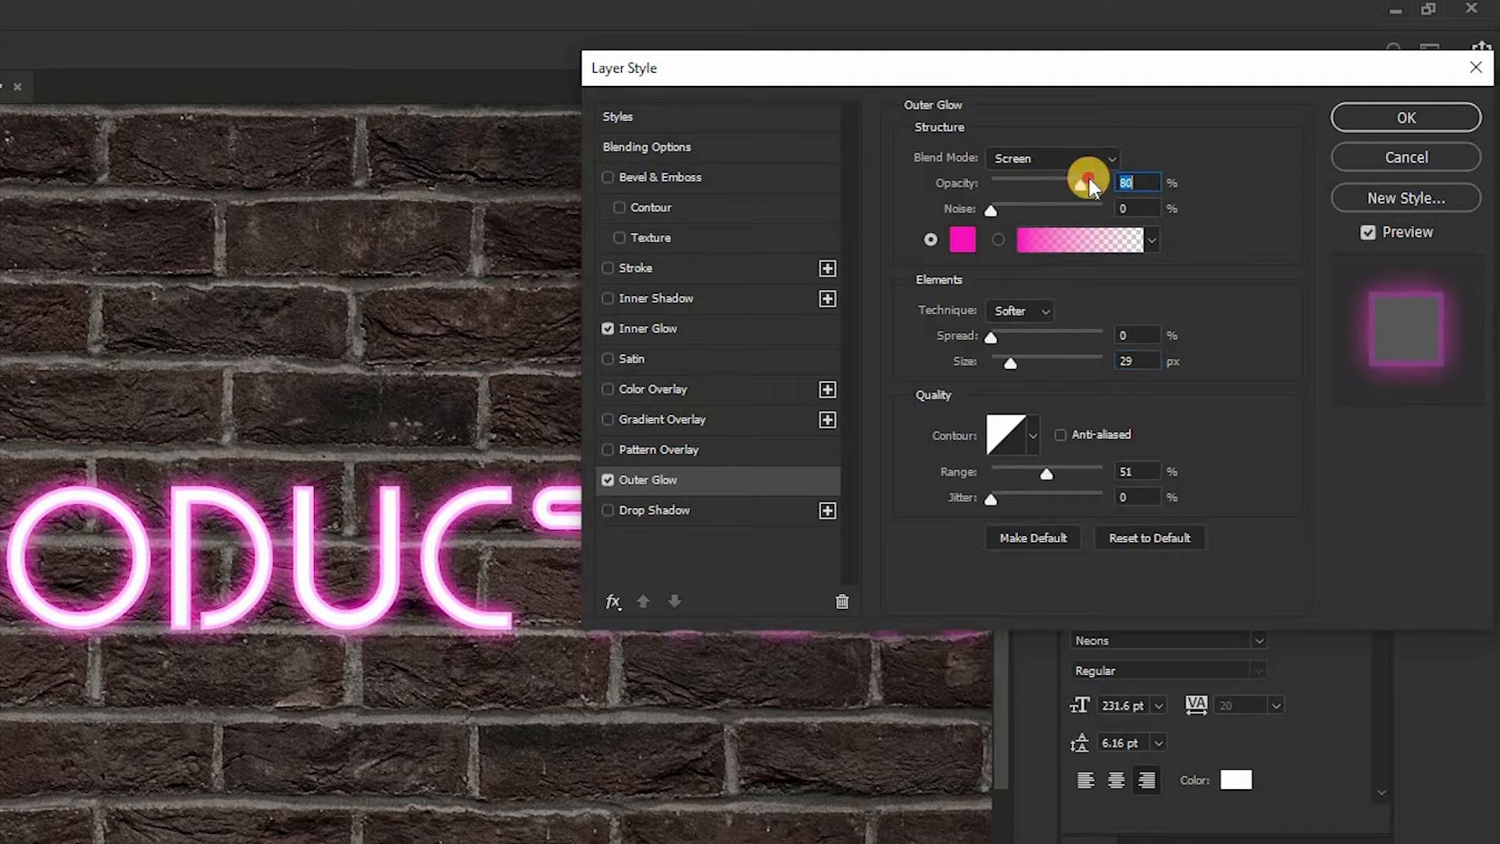
left_click_drag(1084, 178, 1082, 182)
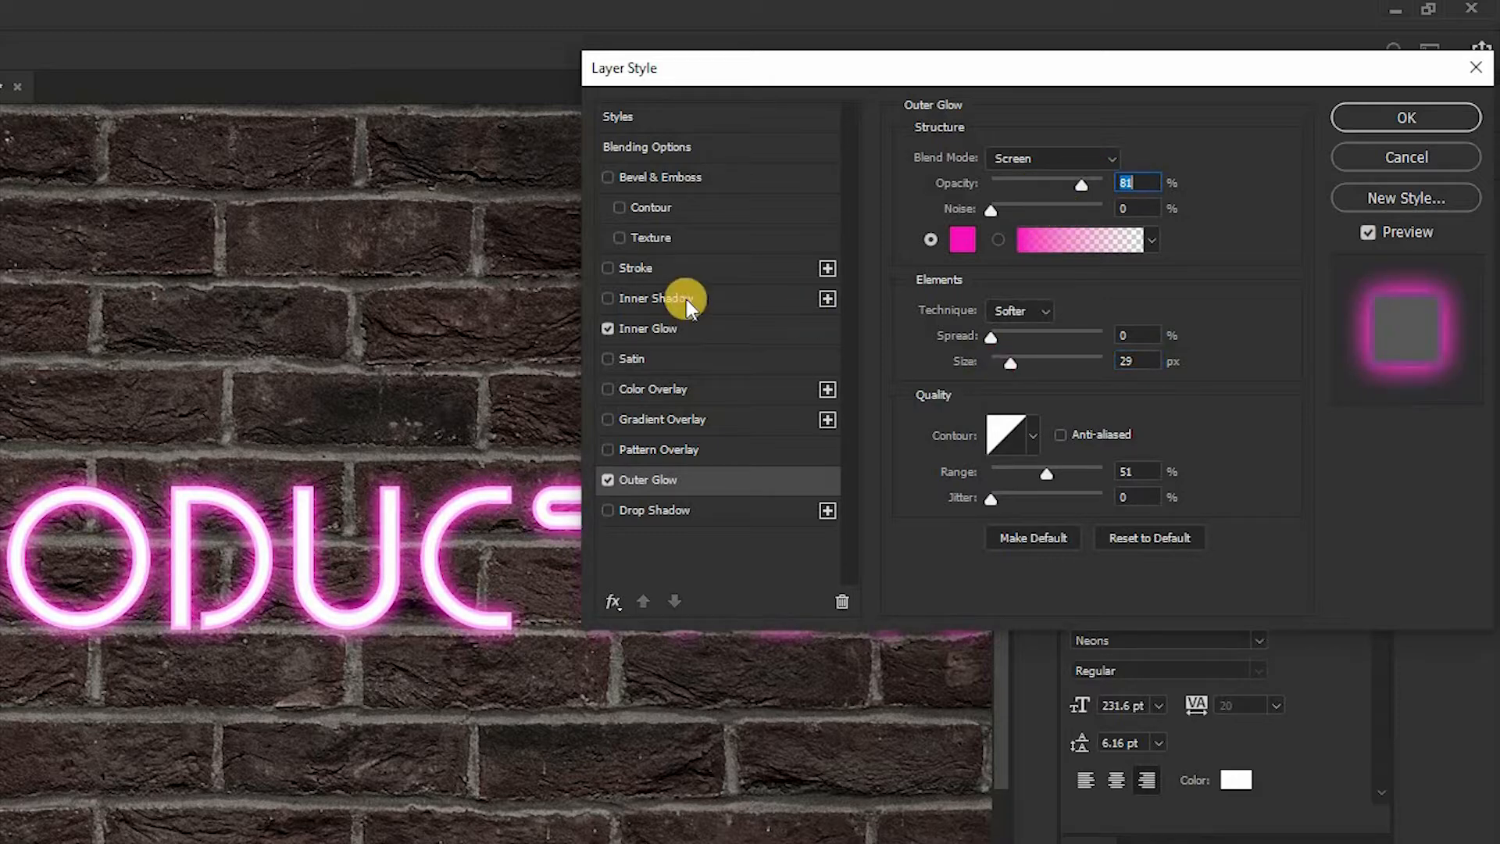
left_click(655, 517)
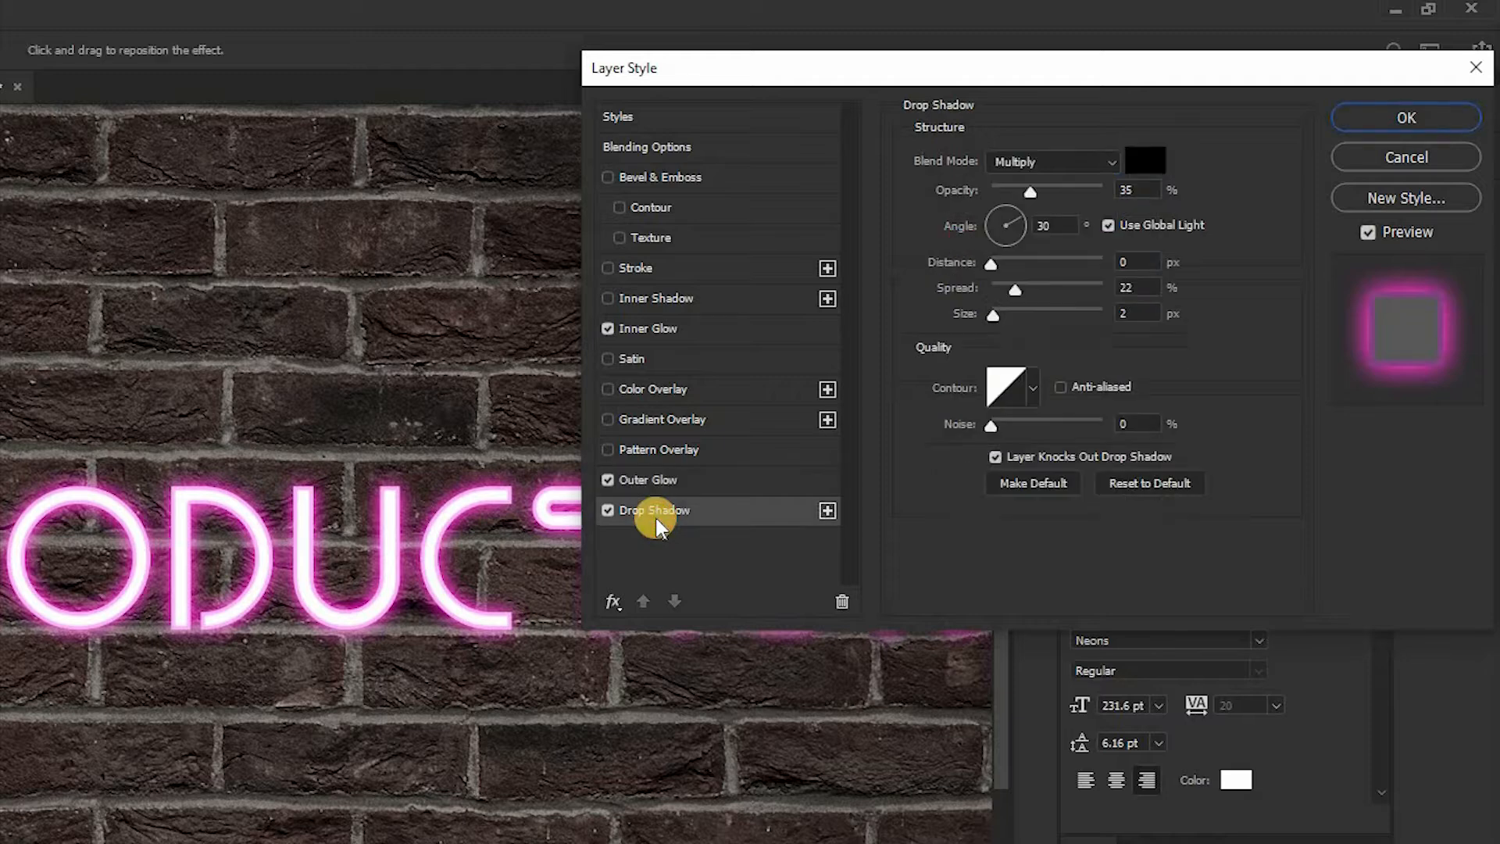
Step: Set the Drop Shadow to Normal blend mode, 100% opacity and a saturated hot pink color
left_click(1029, 161)
left_click(1023, 160)
left_click_drag(1056, 190, 1142, 185)
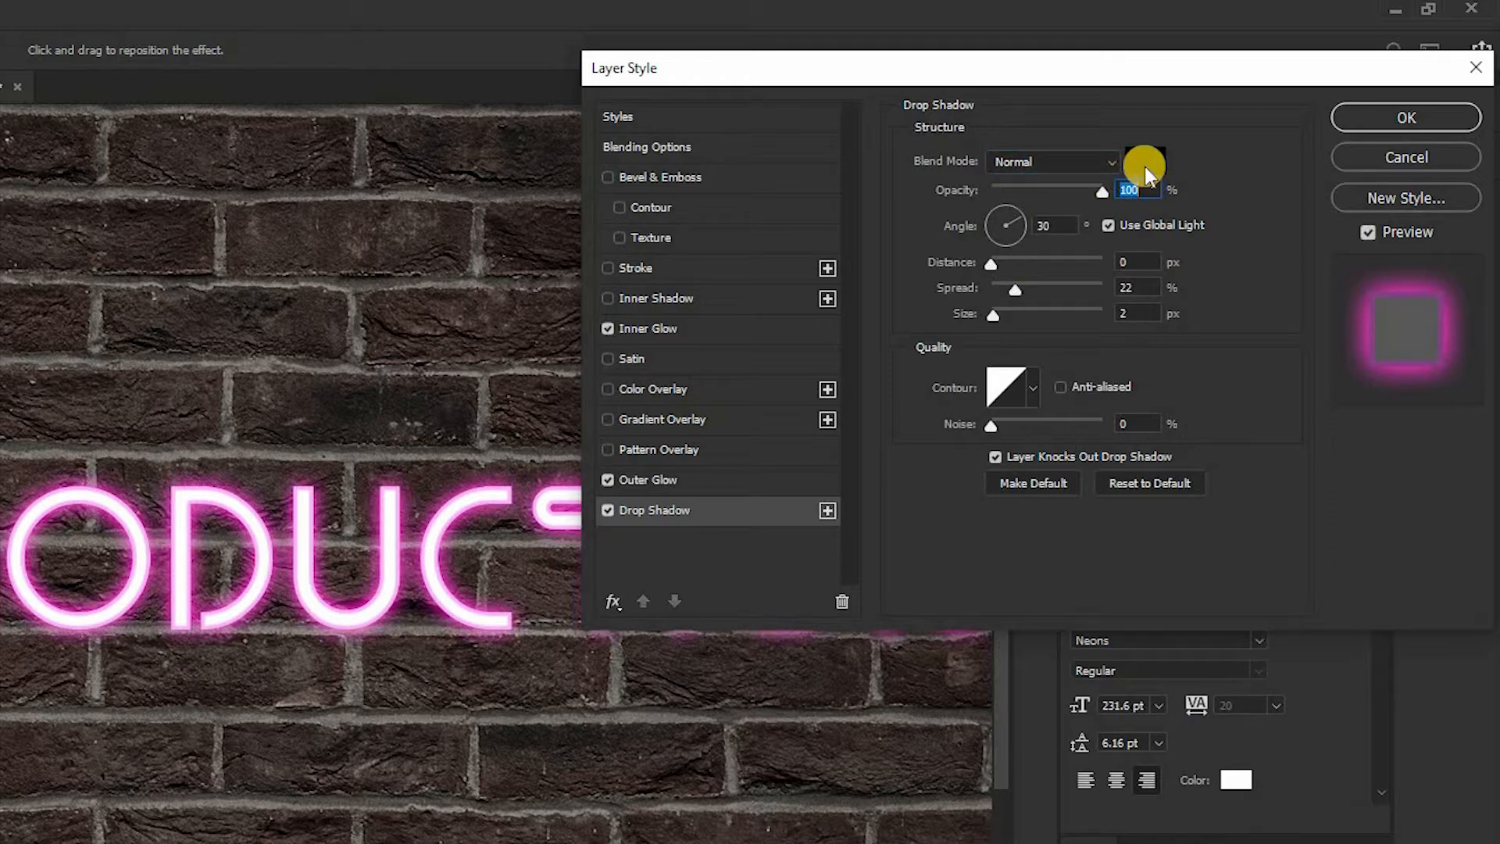
left_click(1145, 161)
left_click(722, 106)
left_click_drag(722, 100, 715, 53)
key("Return")
Step: Set the Drop Shadow size to 125 px, spread to 10% and opacity to 43%
left_click_drag(998, 320, 995, 289)
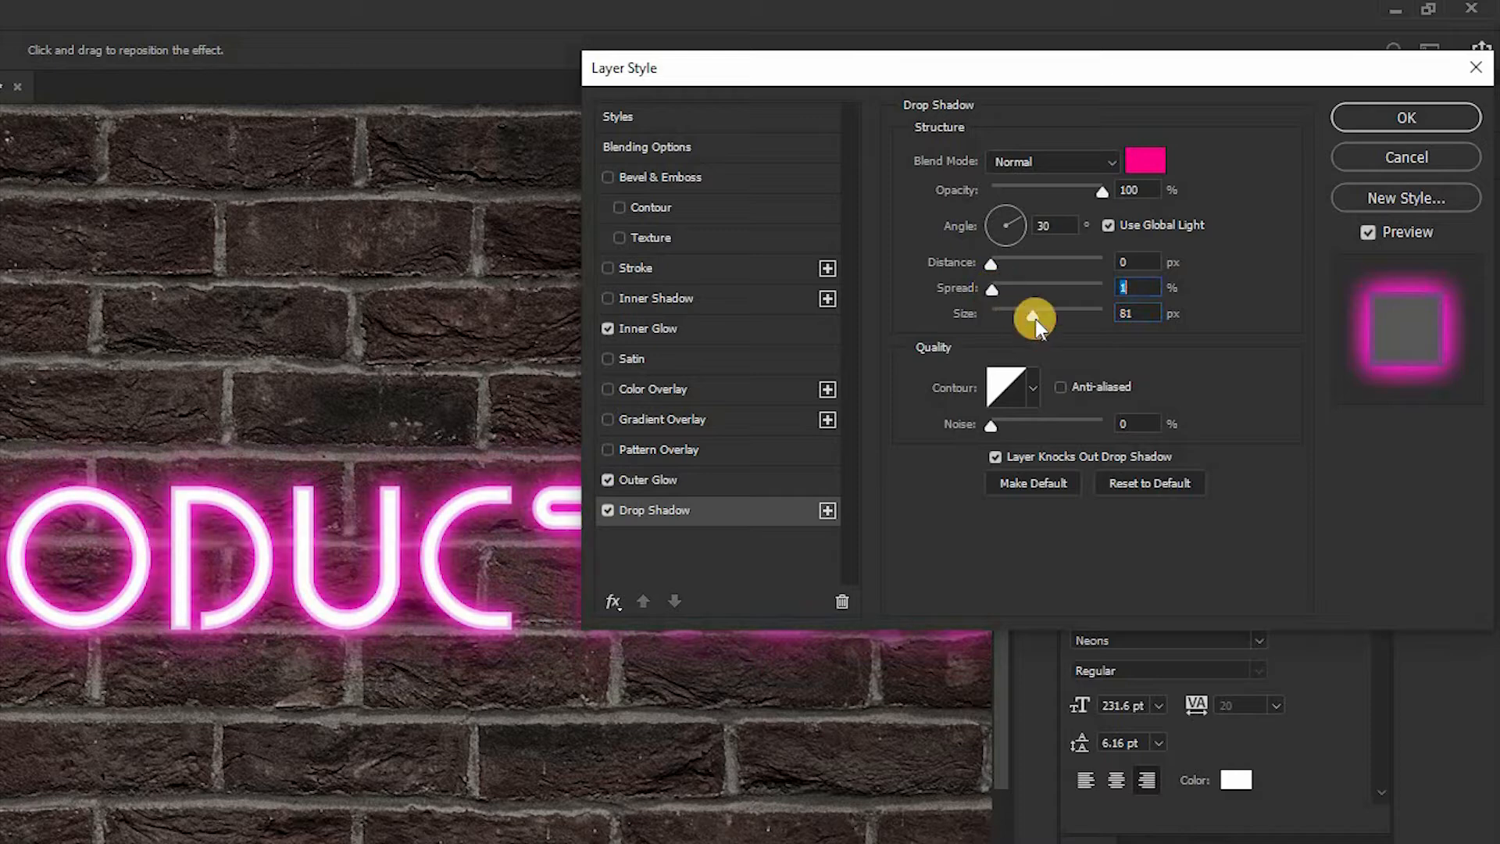
left_click_drag(1006, 290, 1016, 290)
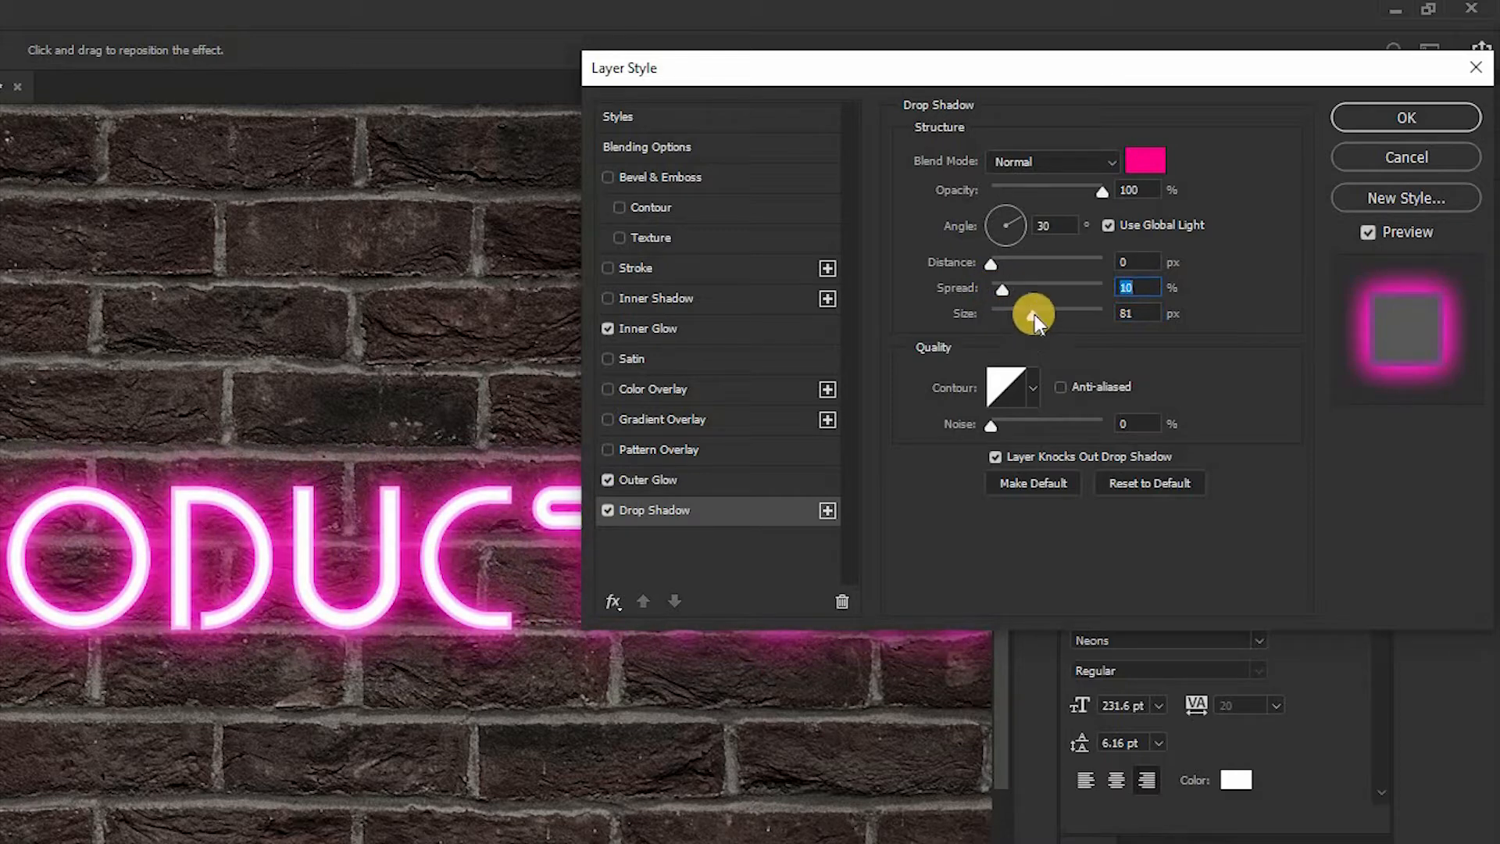
left_click_drag(1052, 189, 1039, 190)
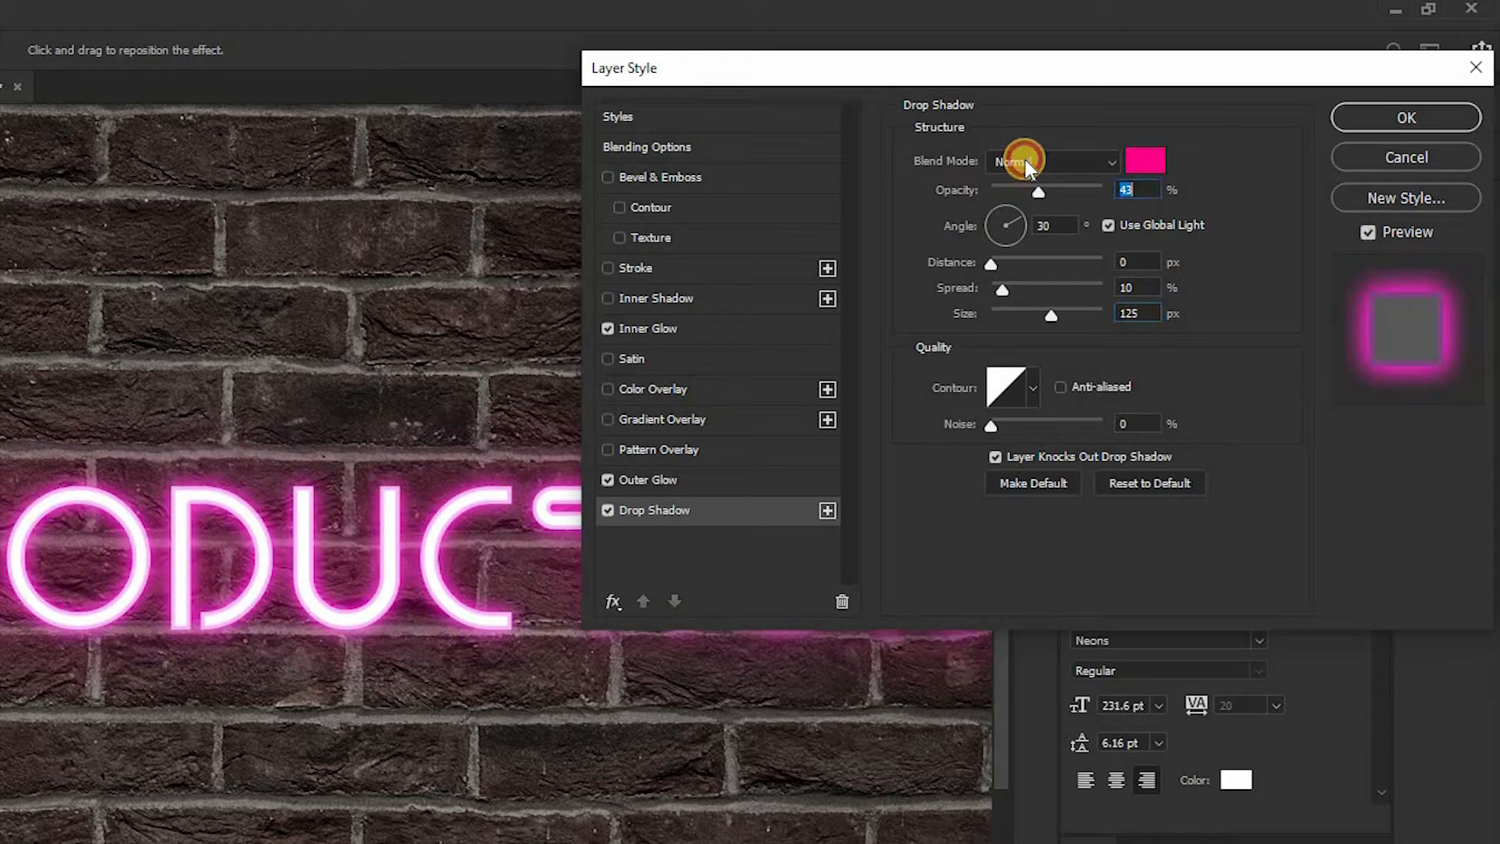
Step: Change the Drop Shadow blend mode to Color Dodge, set its opacity to 77% and apply the layer style
left_click(1025, 160)
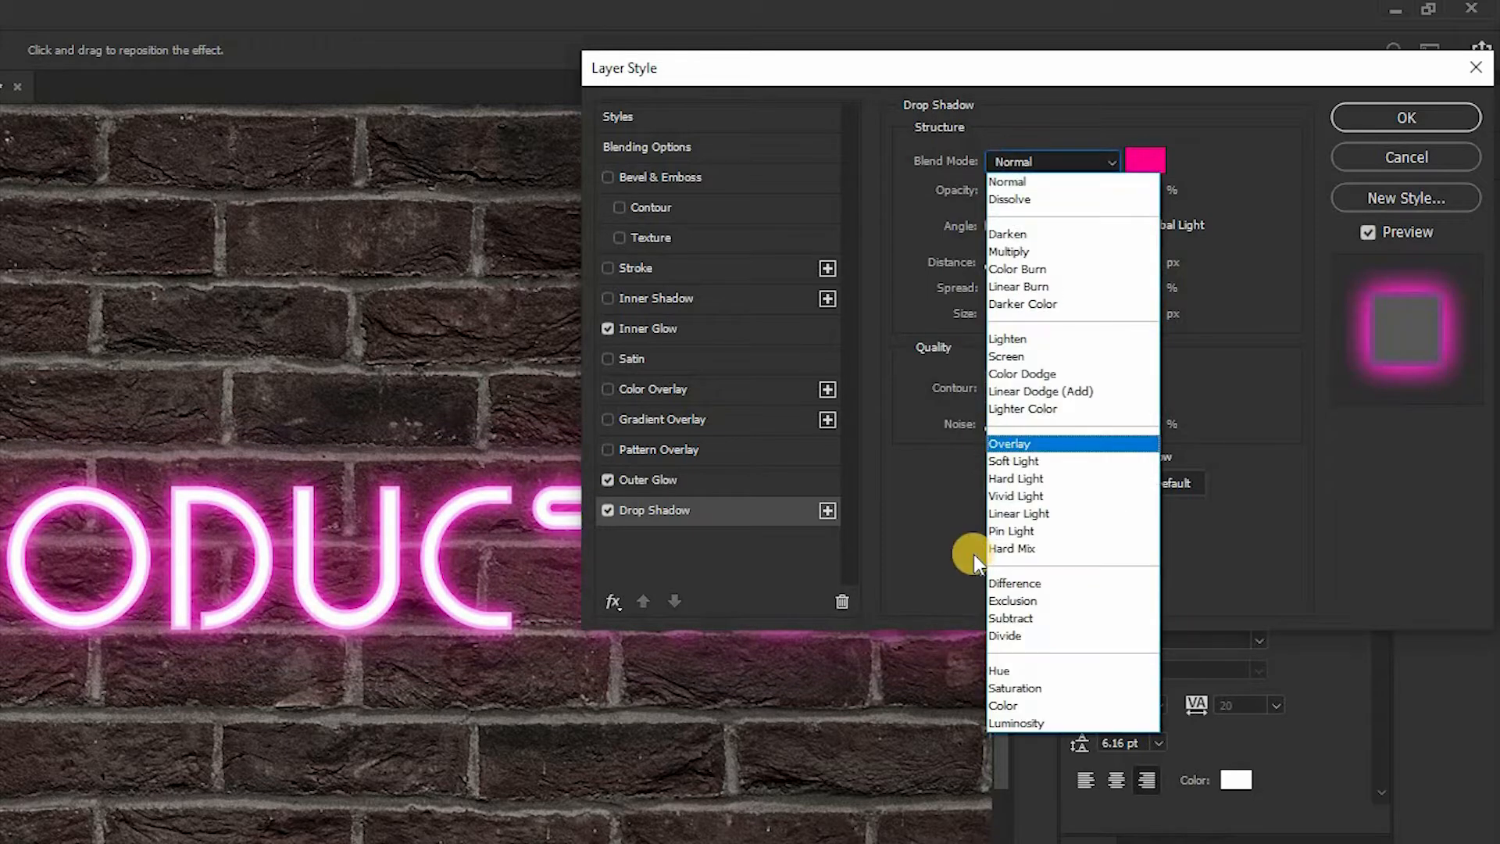
left_click(1060, 376)
left_click_drag(1047, 189, 1110, 175)
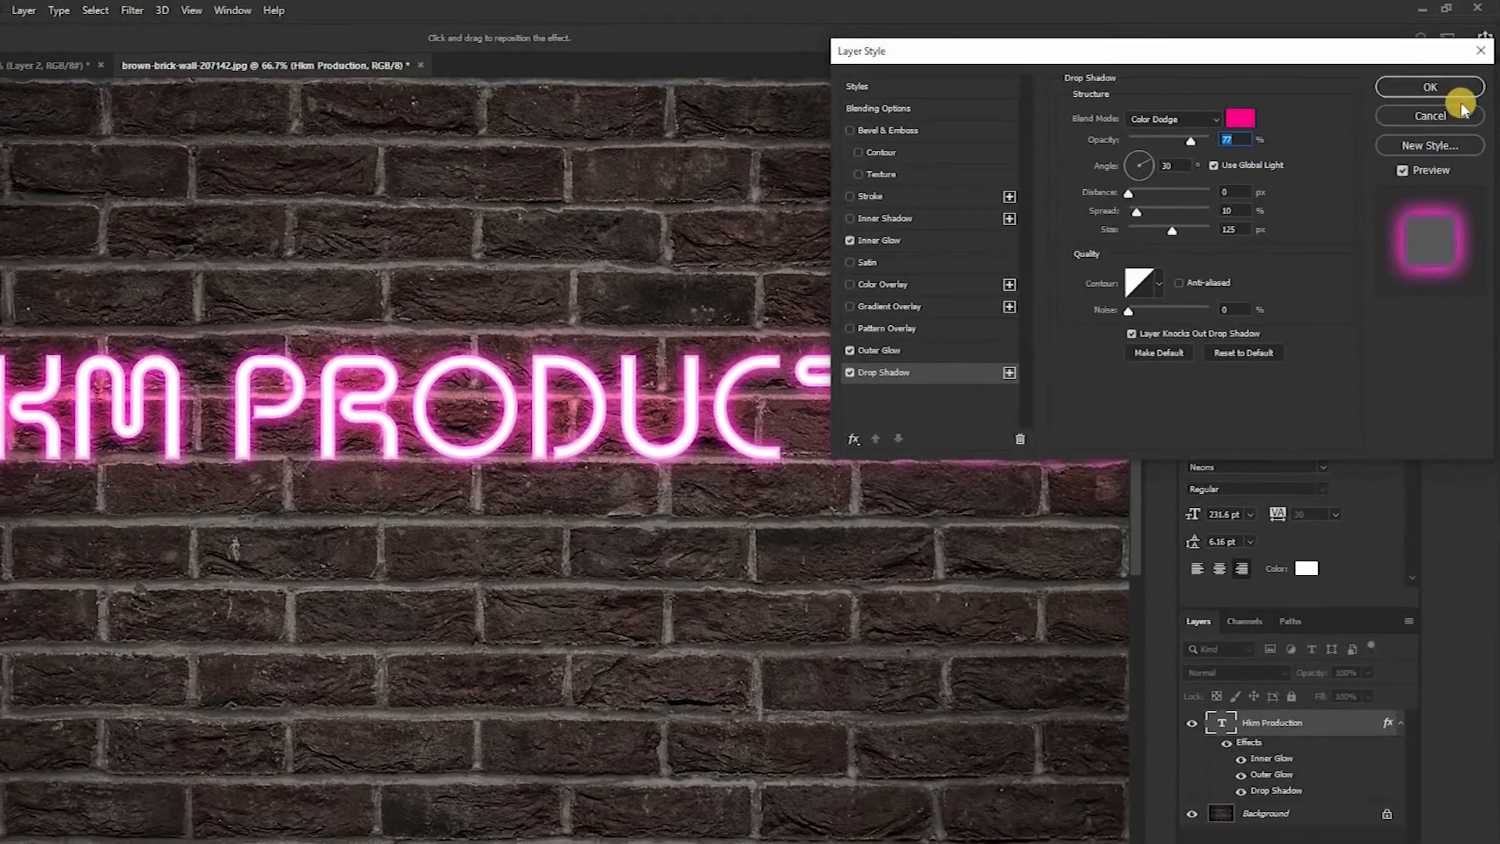
left_click(1455, 79)
Step: Select the Background layer and darken the brick wall with a Brightness/Contrast adjustment
right_click(726, 483)
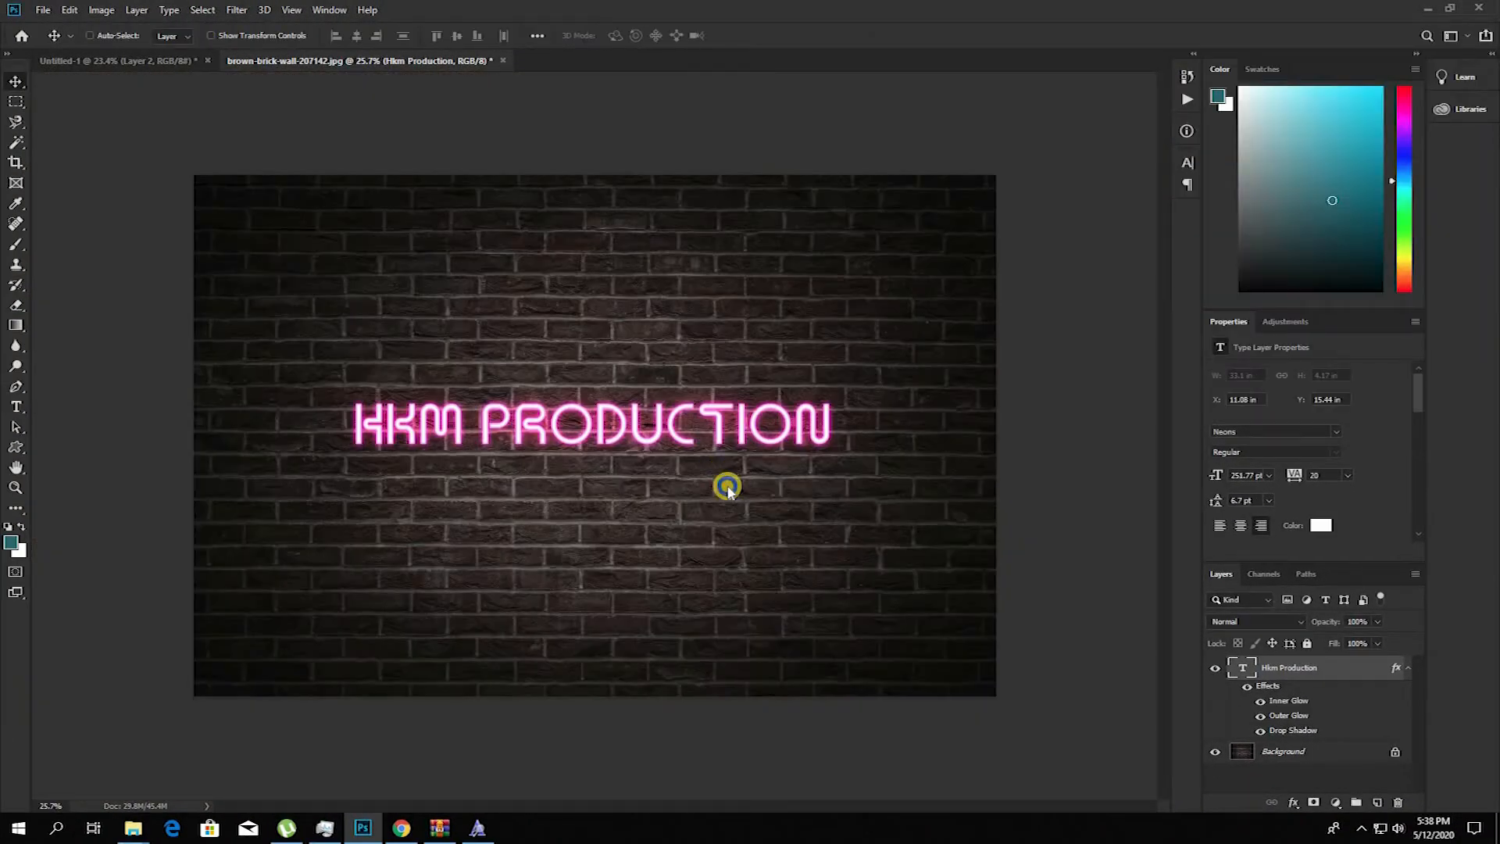
right_click(727, 485)
left_click(729, 486)
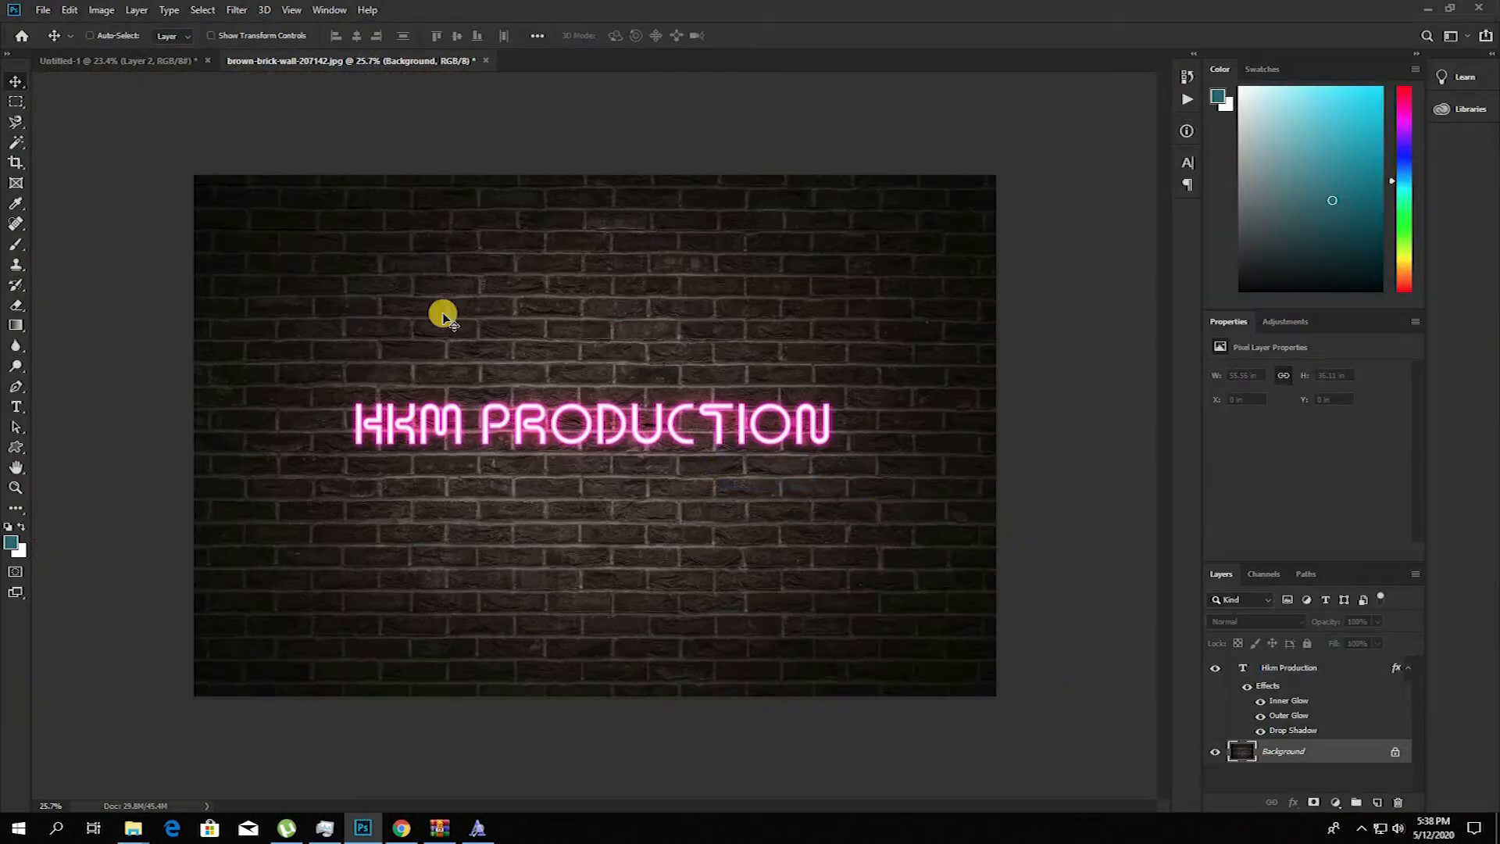
left_click(102, 10)
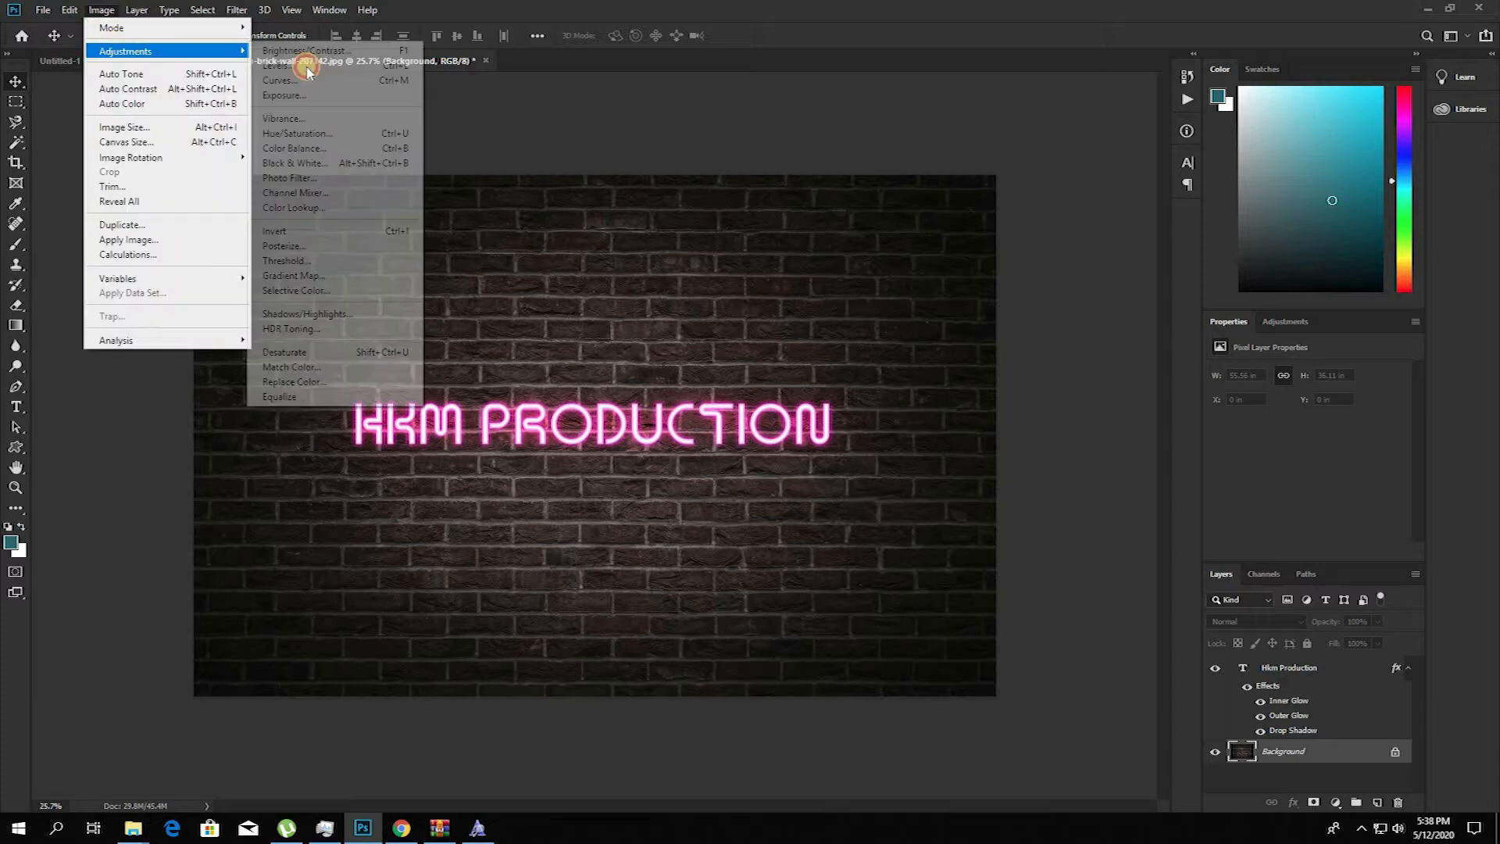
left_click(321, 50)
left_click_drag(706, 252, 683, 251)
left_click(805, 235)
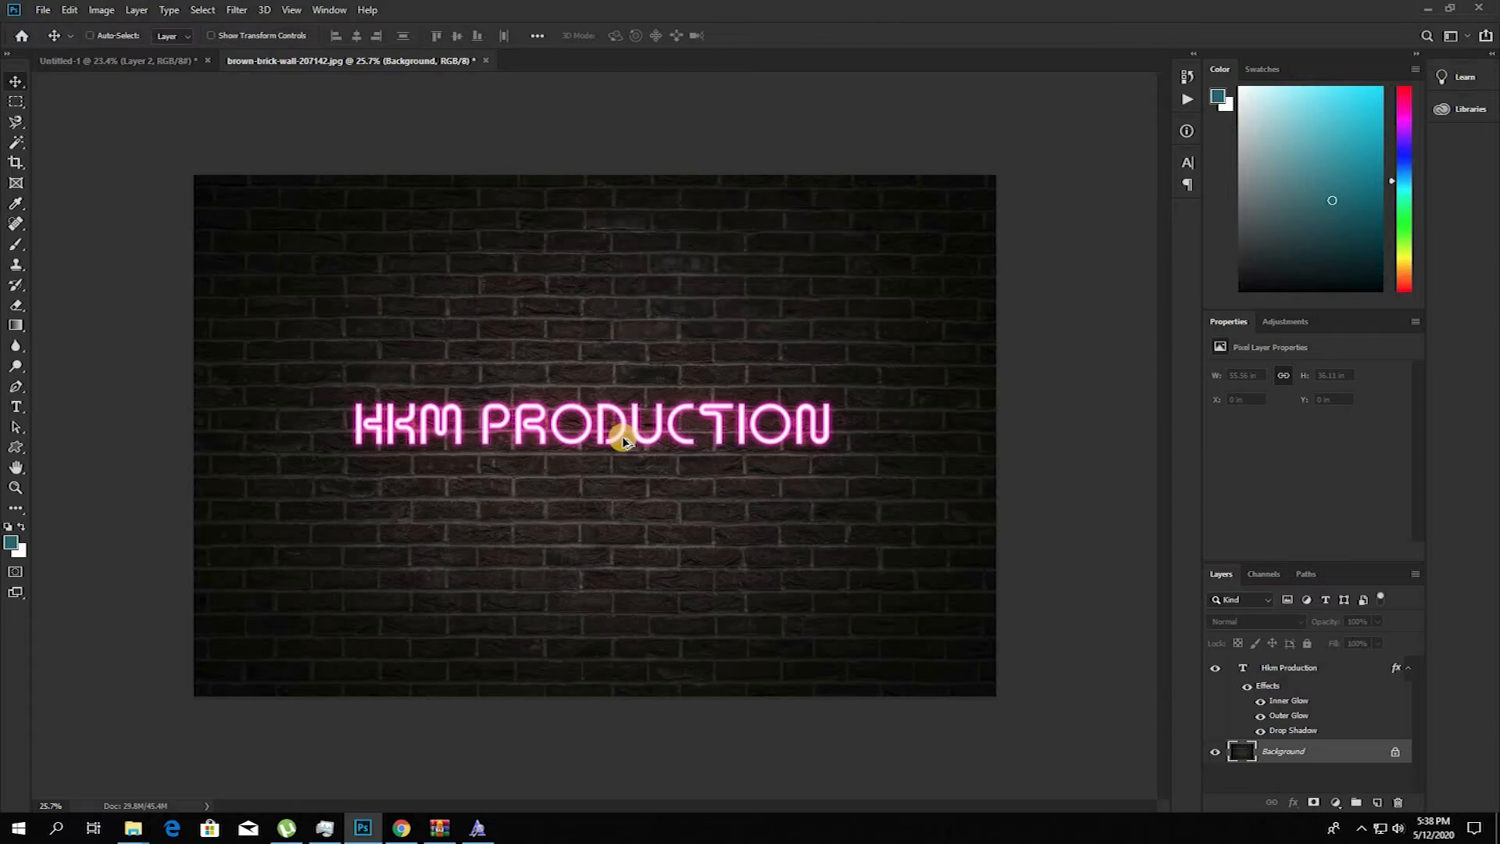
Step: Draw a rounded rectangle path with 10 px radius around the lettering and convert it to a selection
scroll(623, 434, "up", 3)
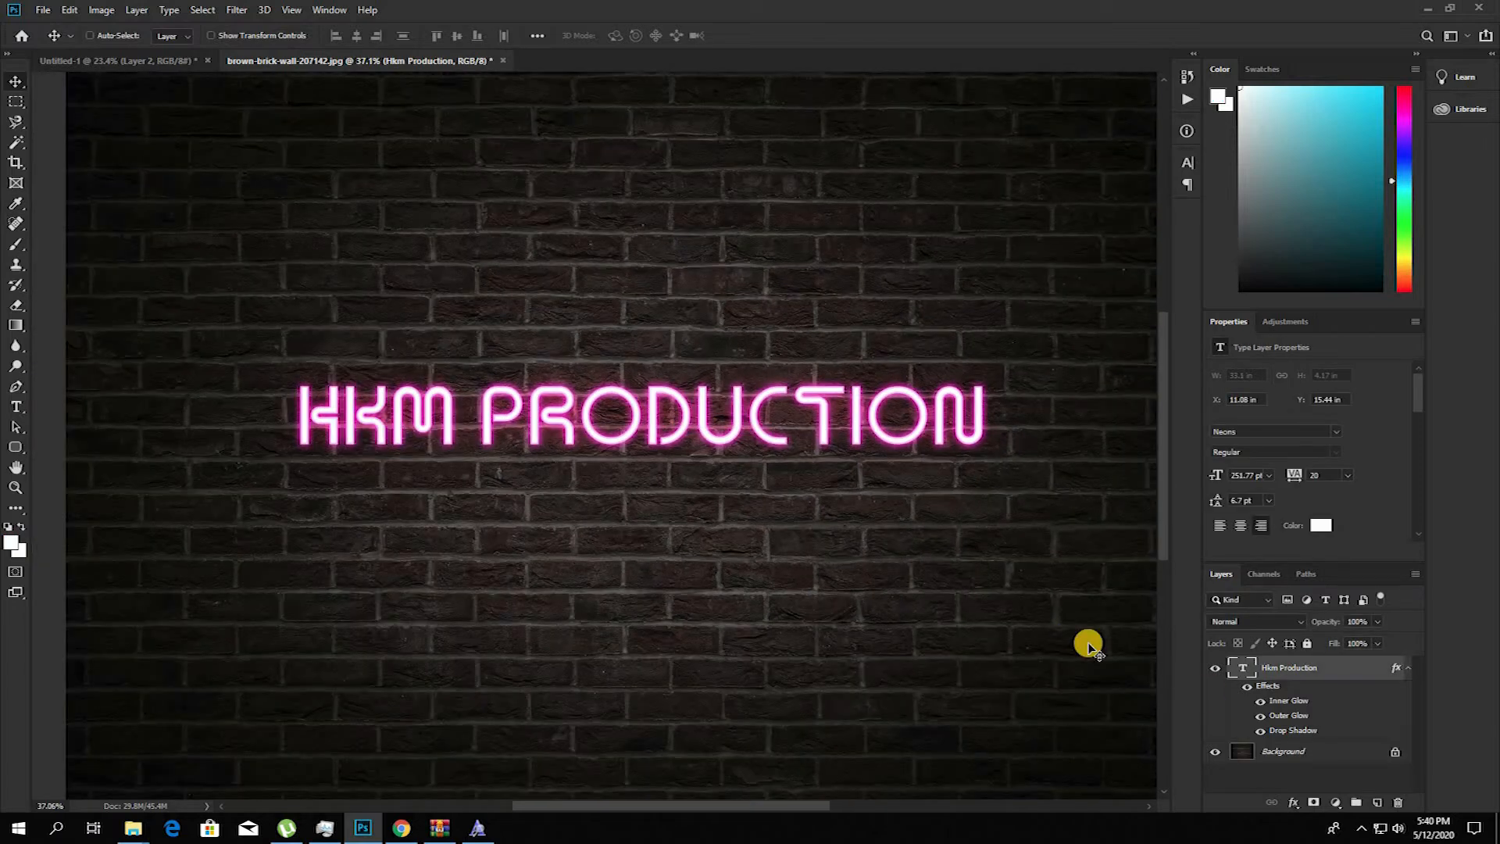
left_click(13, 446)
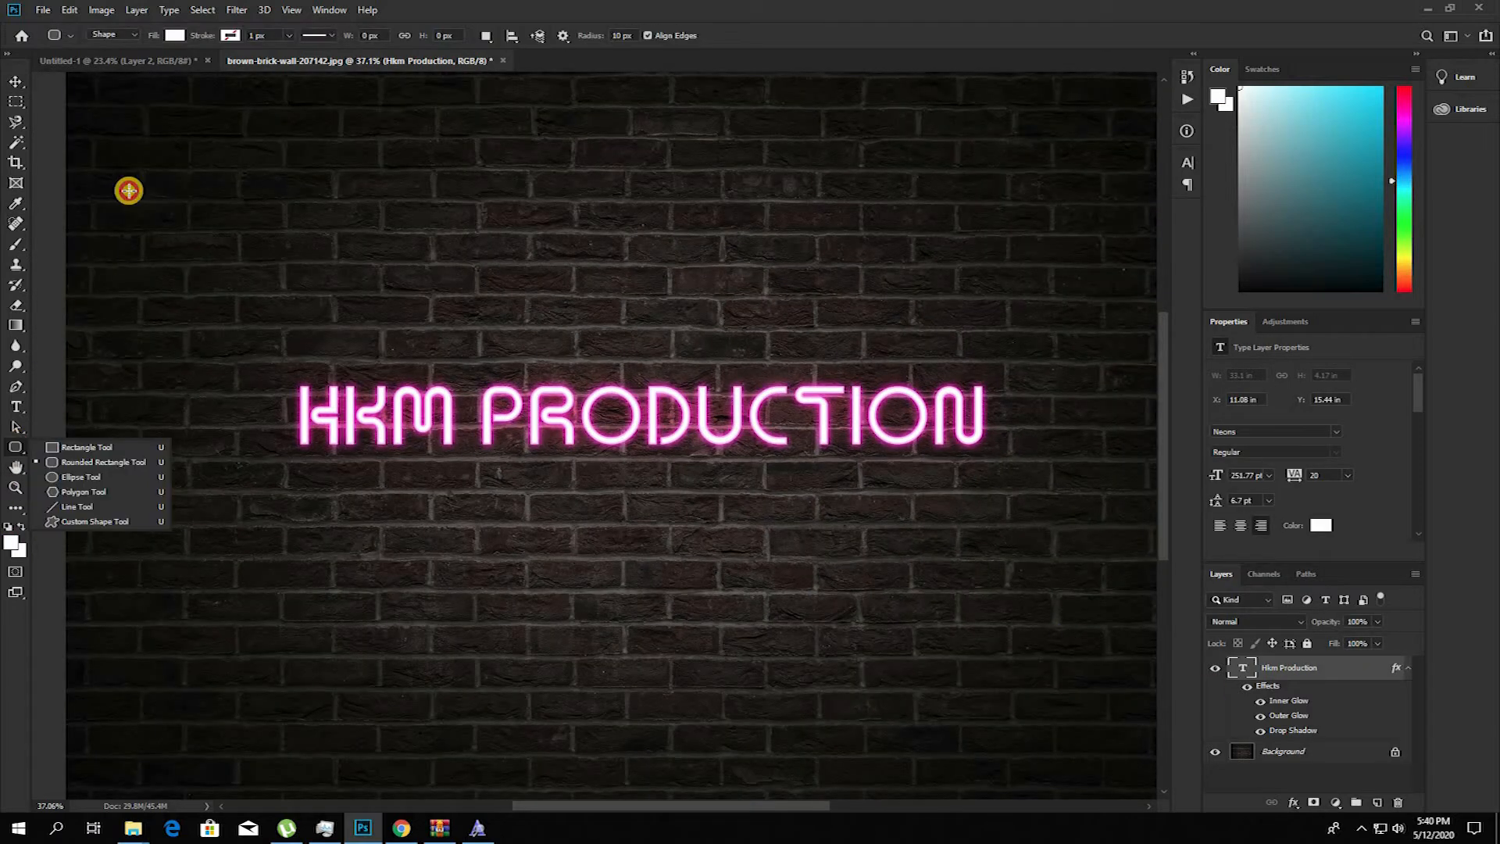
left_click(106, 34)
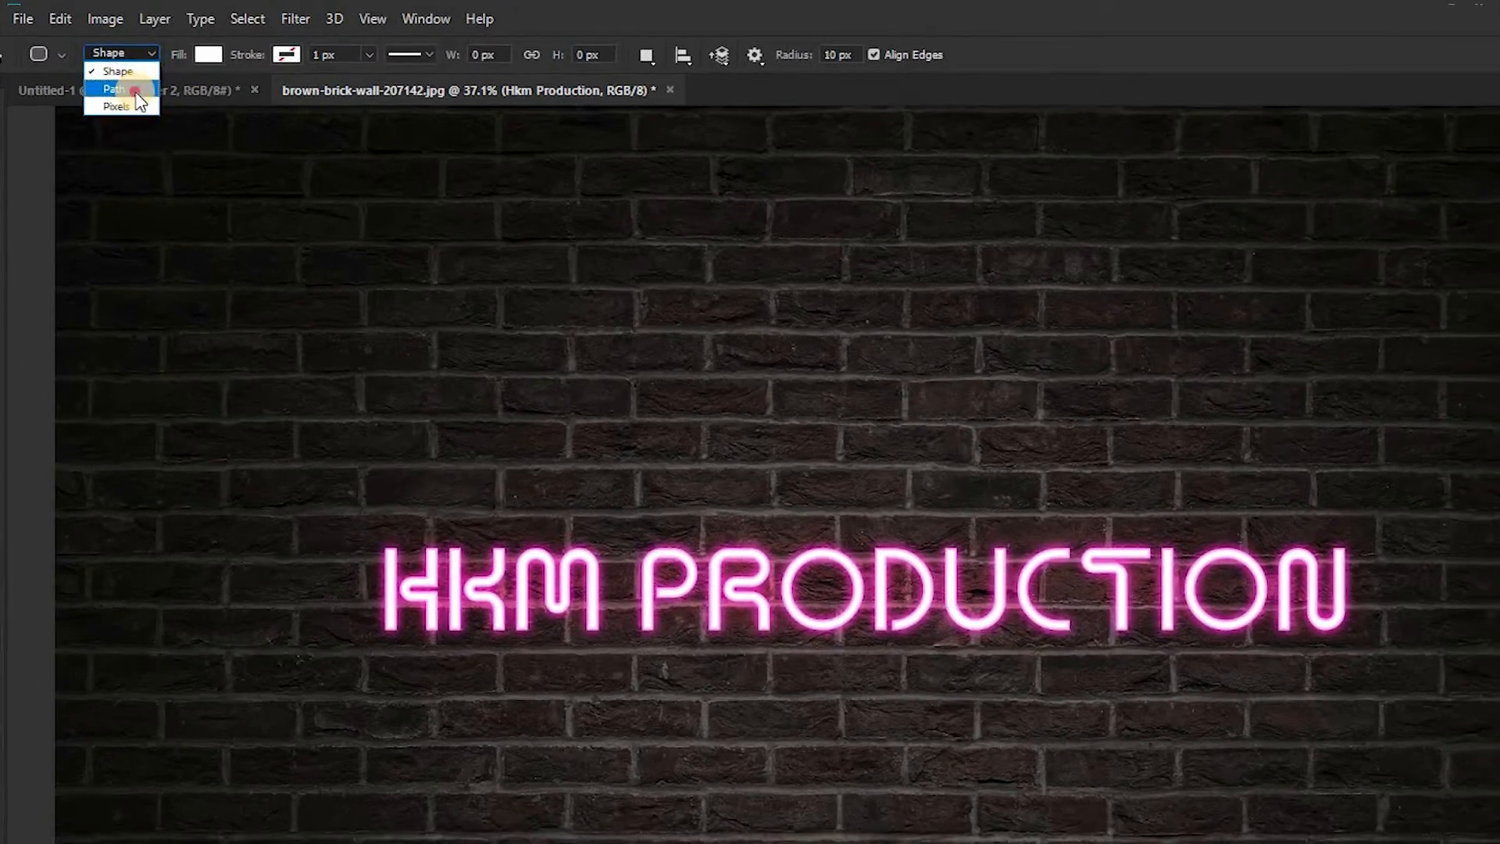
left_click(131, 93)
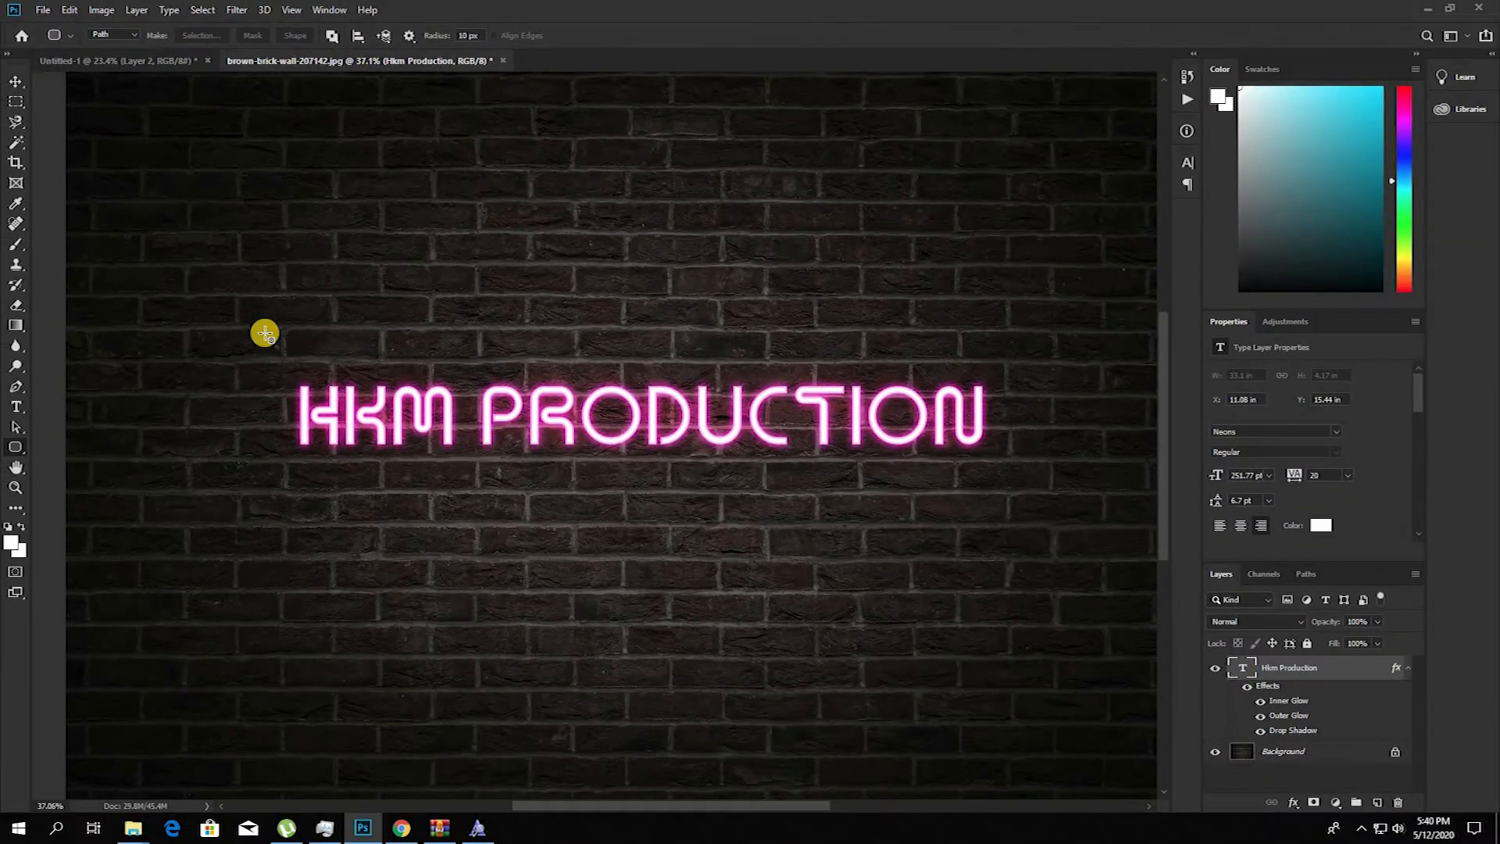
left_click_drag(266, 343, 1024, 493)
key("ctrl+Return")
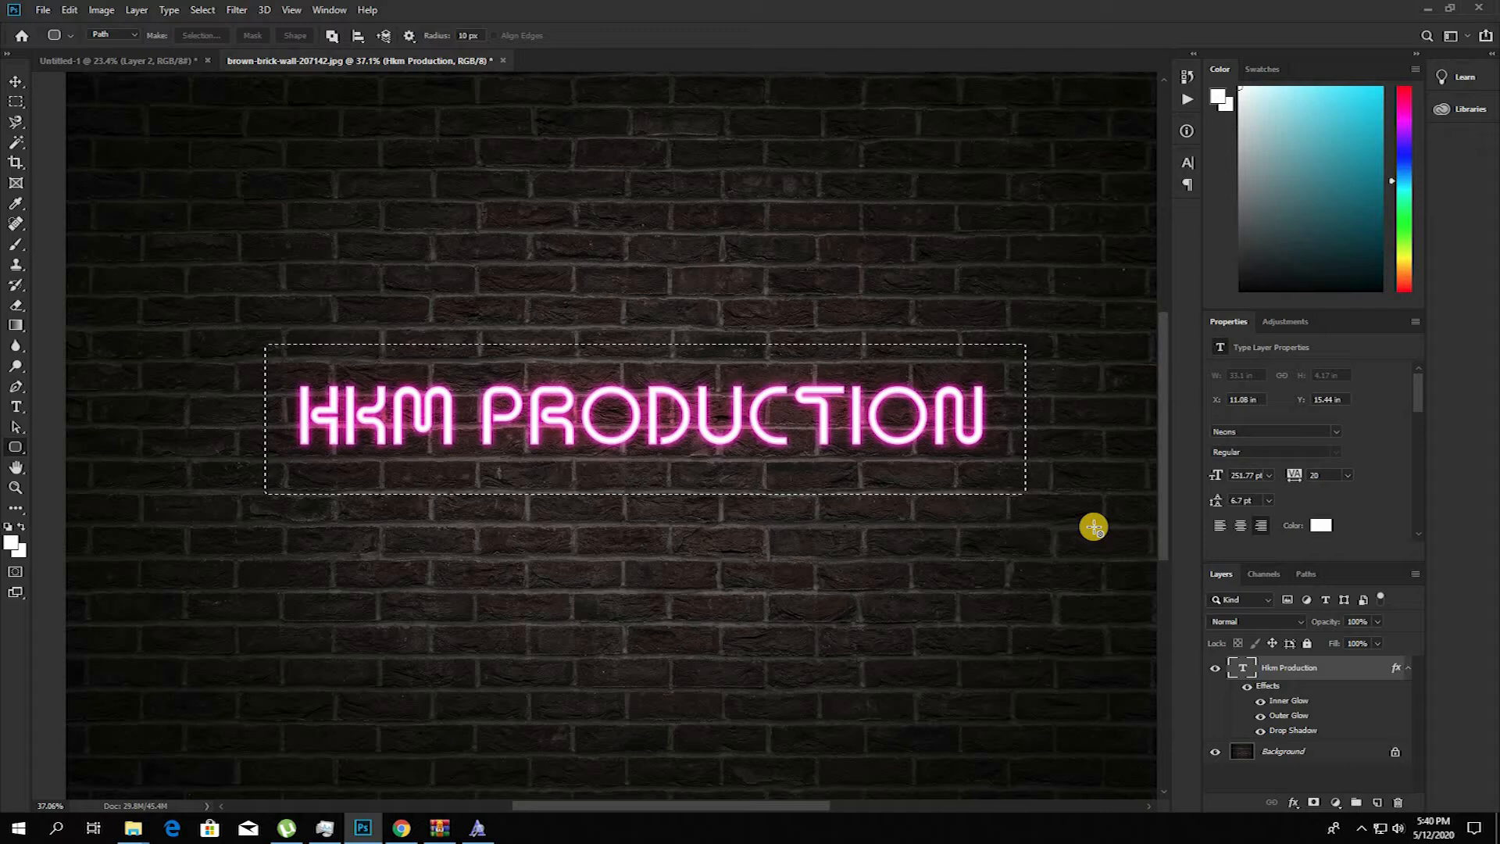
Step: Stroke the selection on a new layer with a 15 px centered white line and deselect
key("ctrl+shift+n")
key("Return")
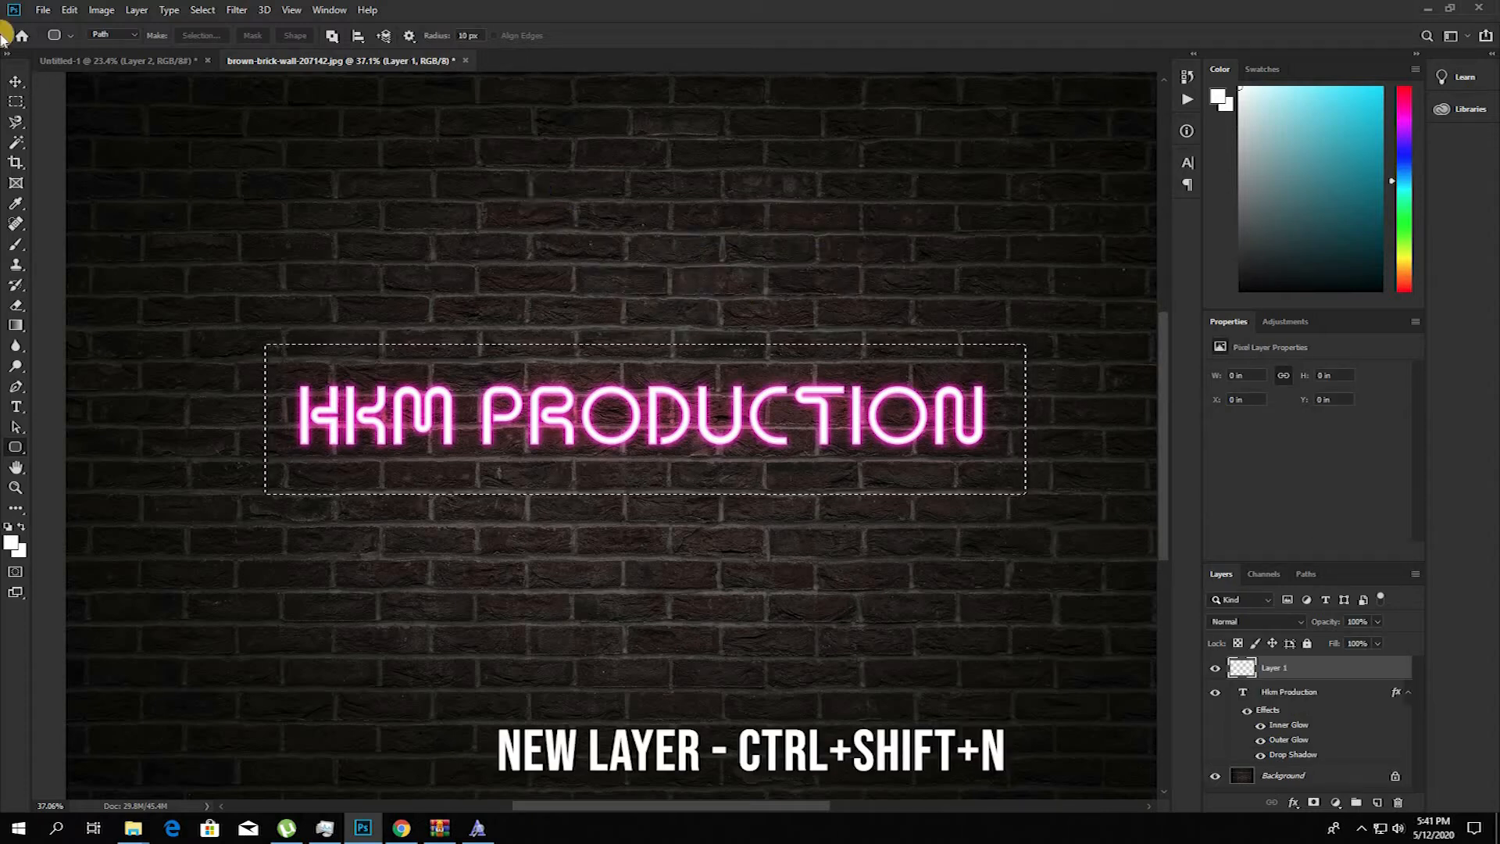
left_click(68, 10)
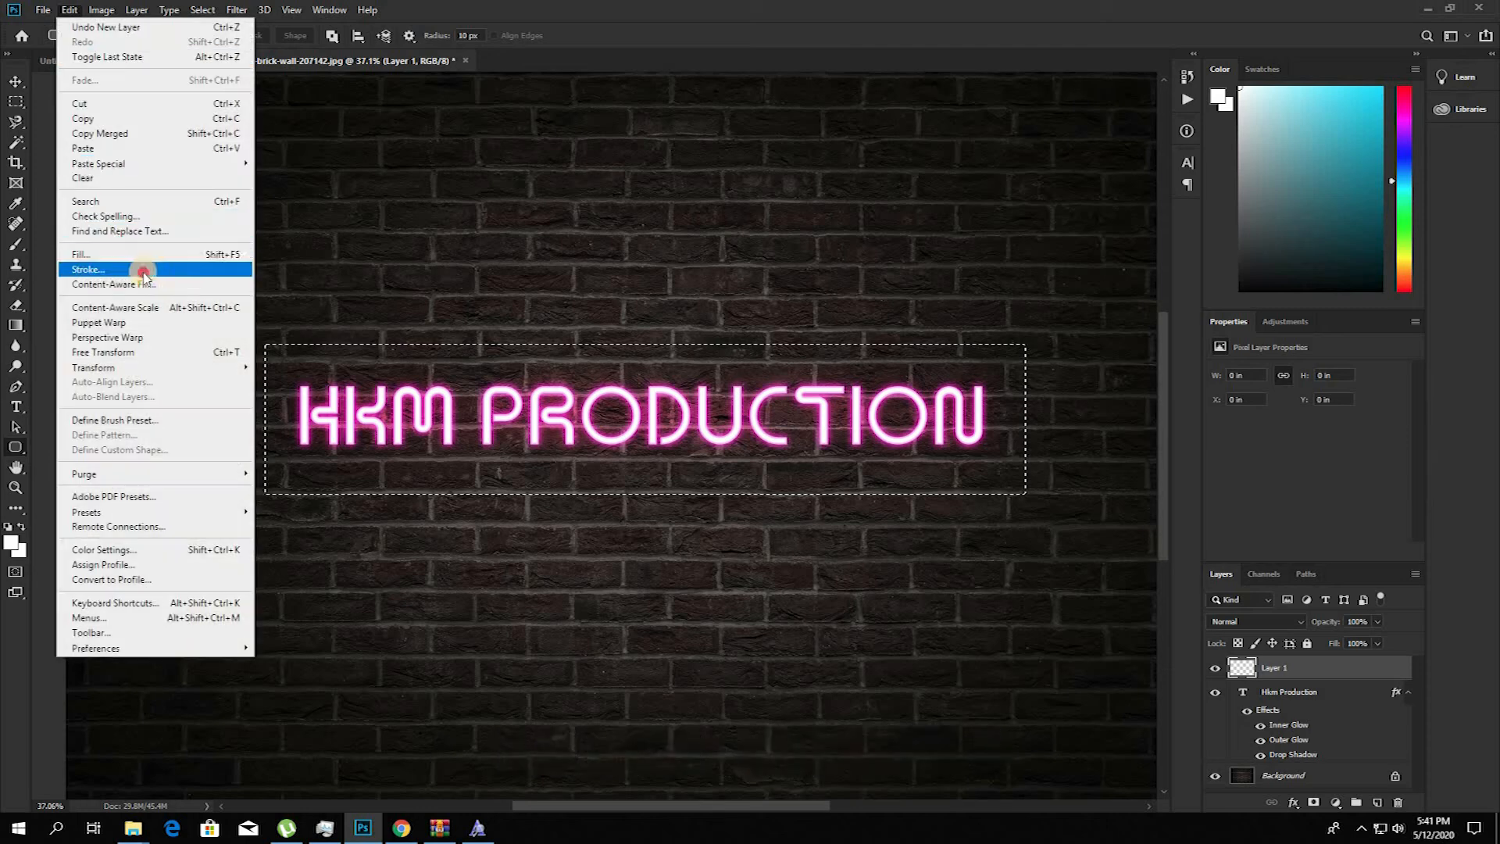
left_click(234, 267)
type("15")
key("Return")
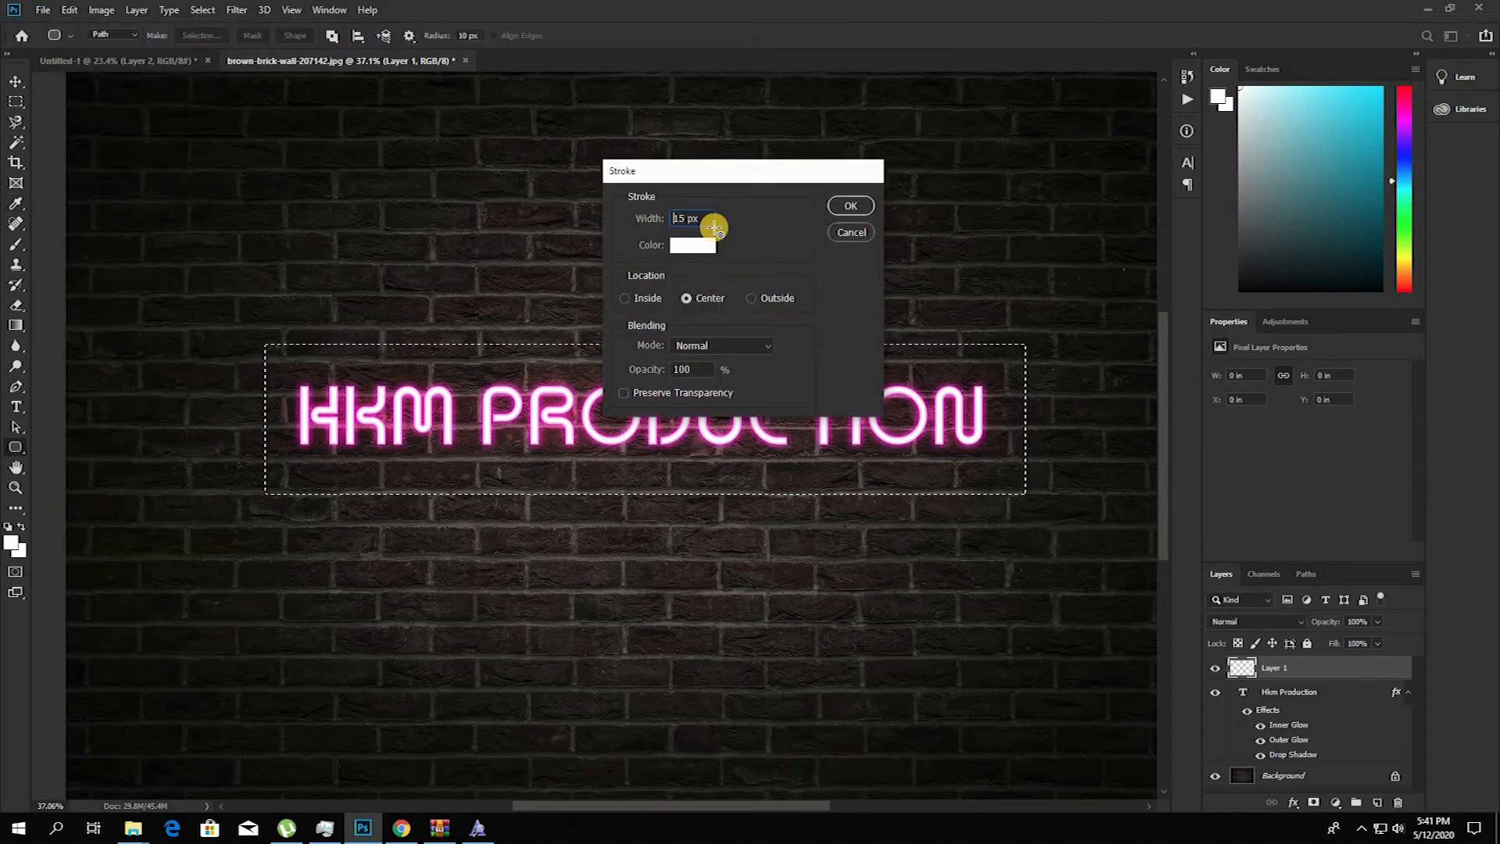
key("ctrl+d")
Step: Duplicate the frame layer and scale the copy to about 35.48 by 6.28 in as an inner frame
scroll(789, 344, "up", 1)
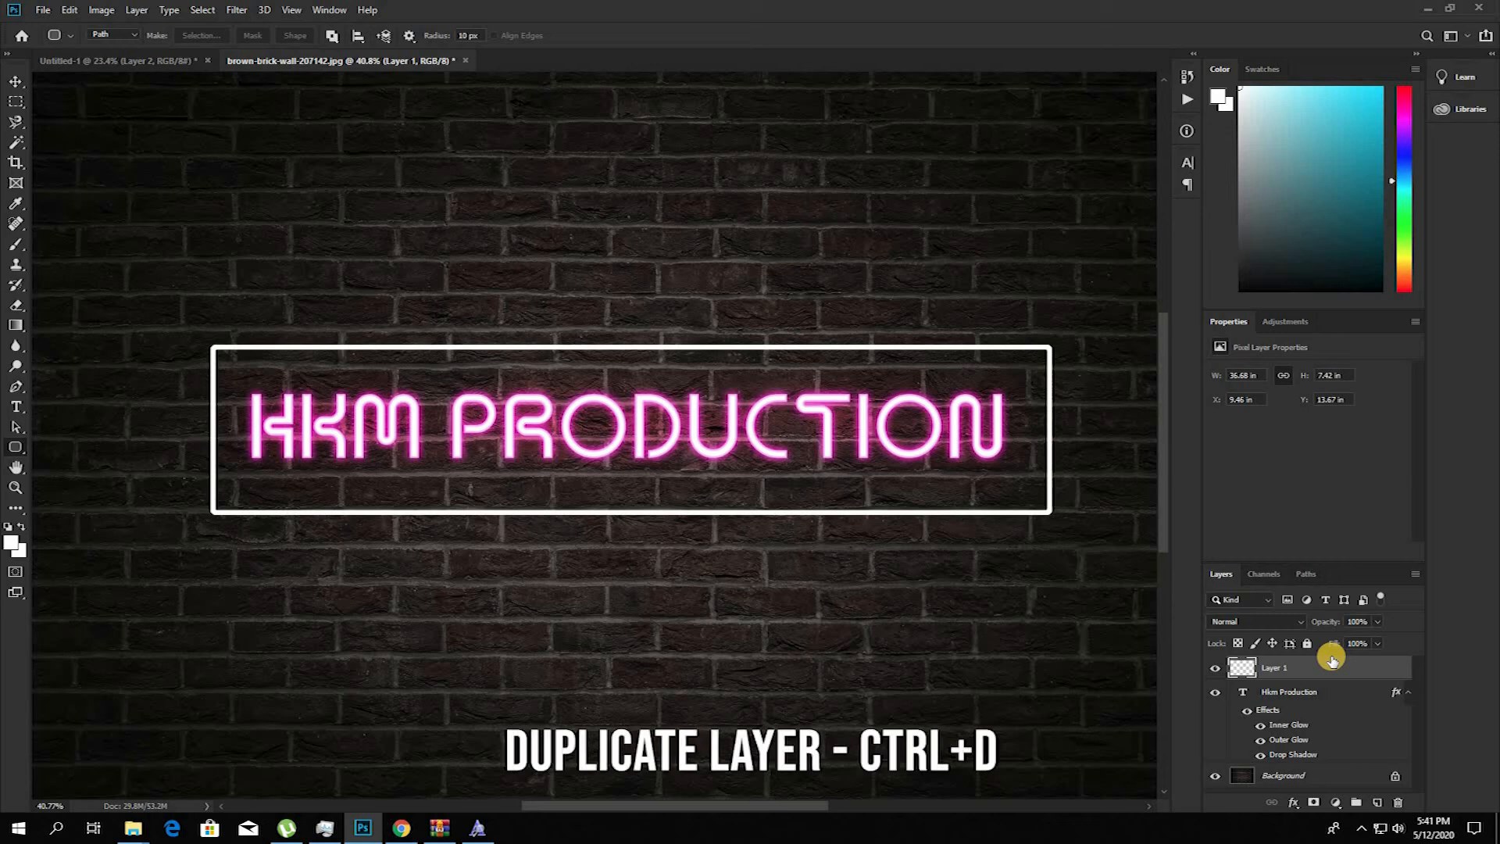
key("ctrl+d")
scroll(854, 524, "up", 2)
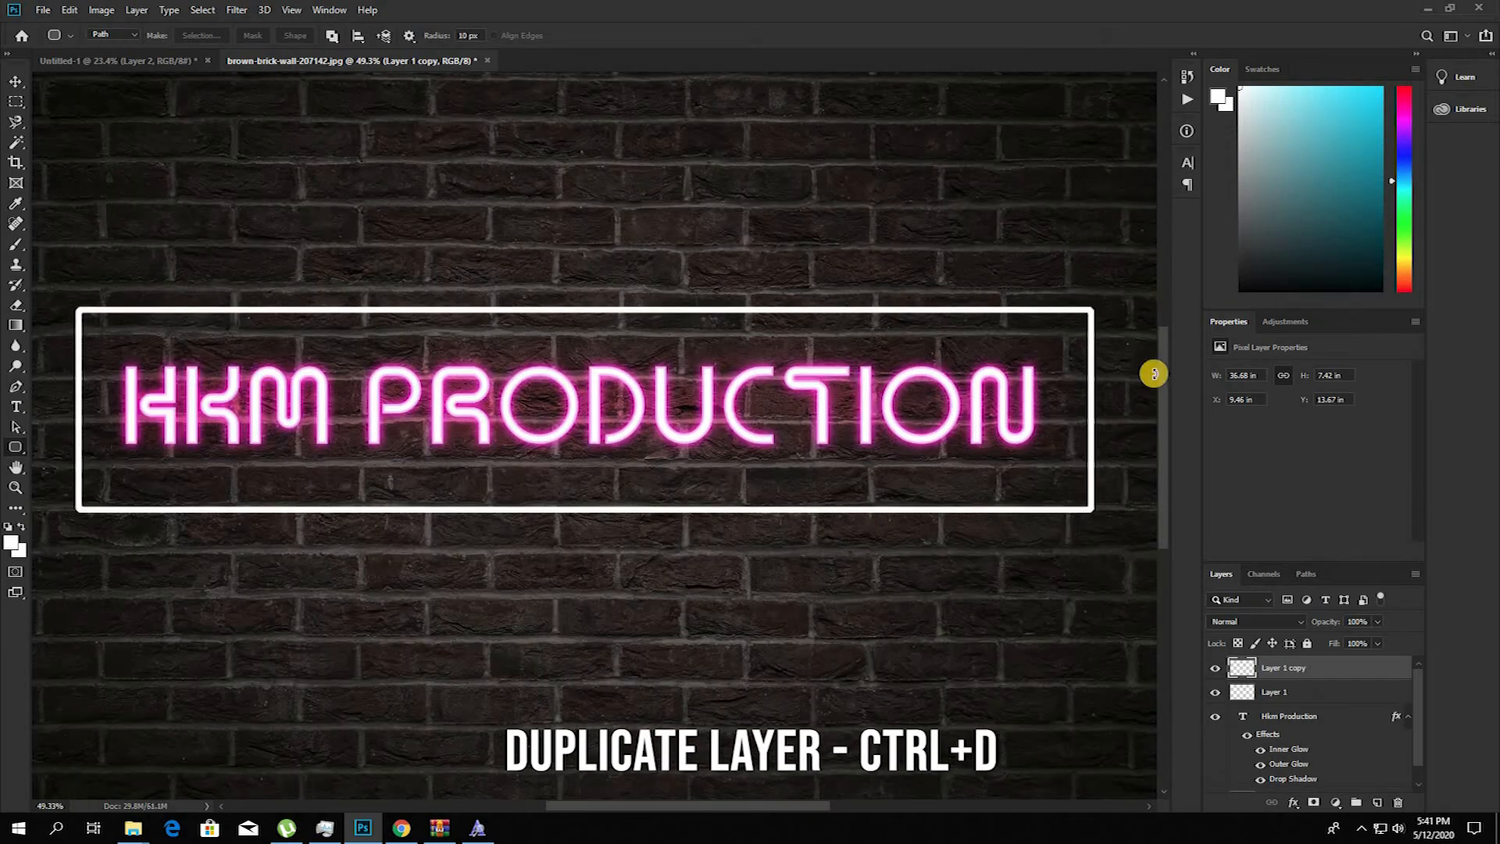
key("ctrl+t")
left_click_drag(1090, 308, 1077, 311)
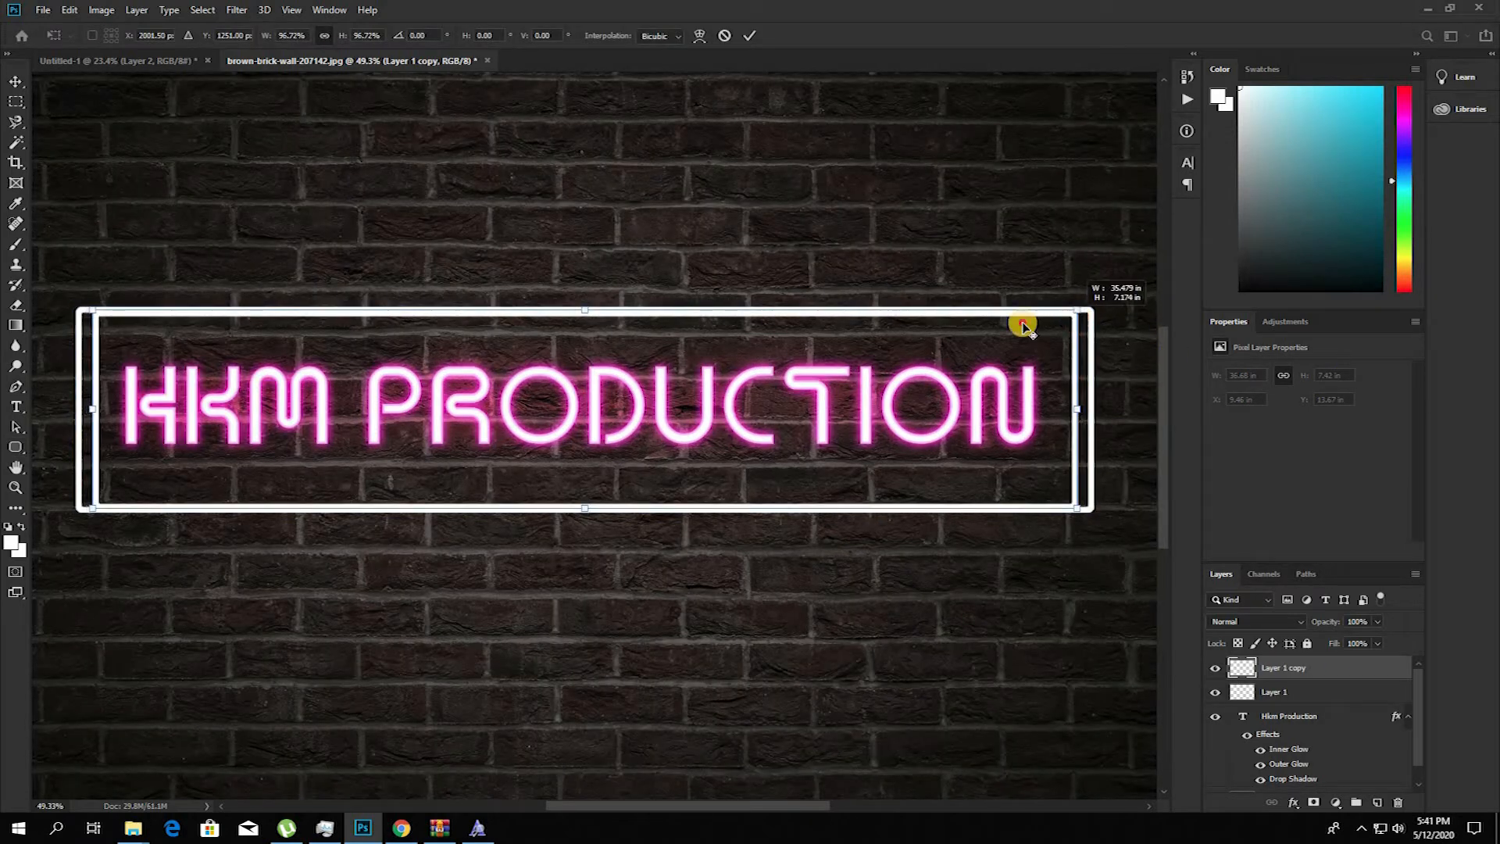
left_click_drag(585, 319, 584, 321)
key("ctrl+z")
key("Return")
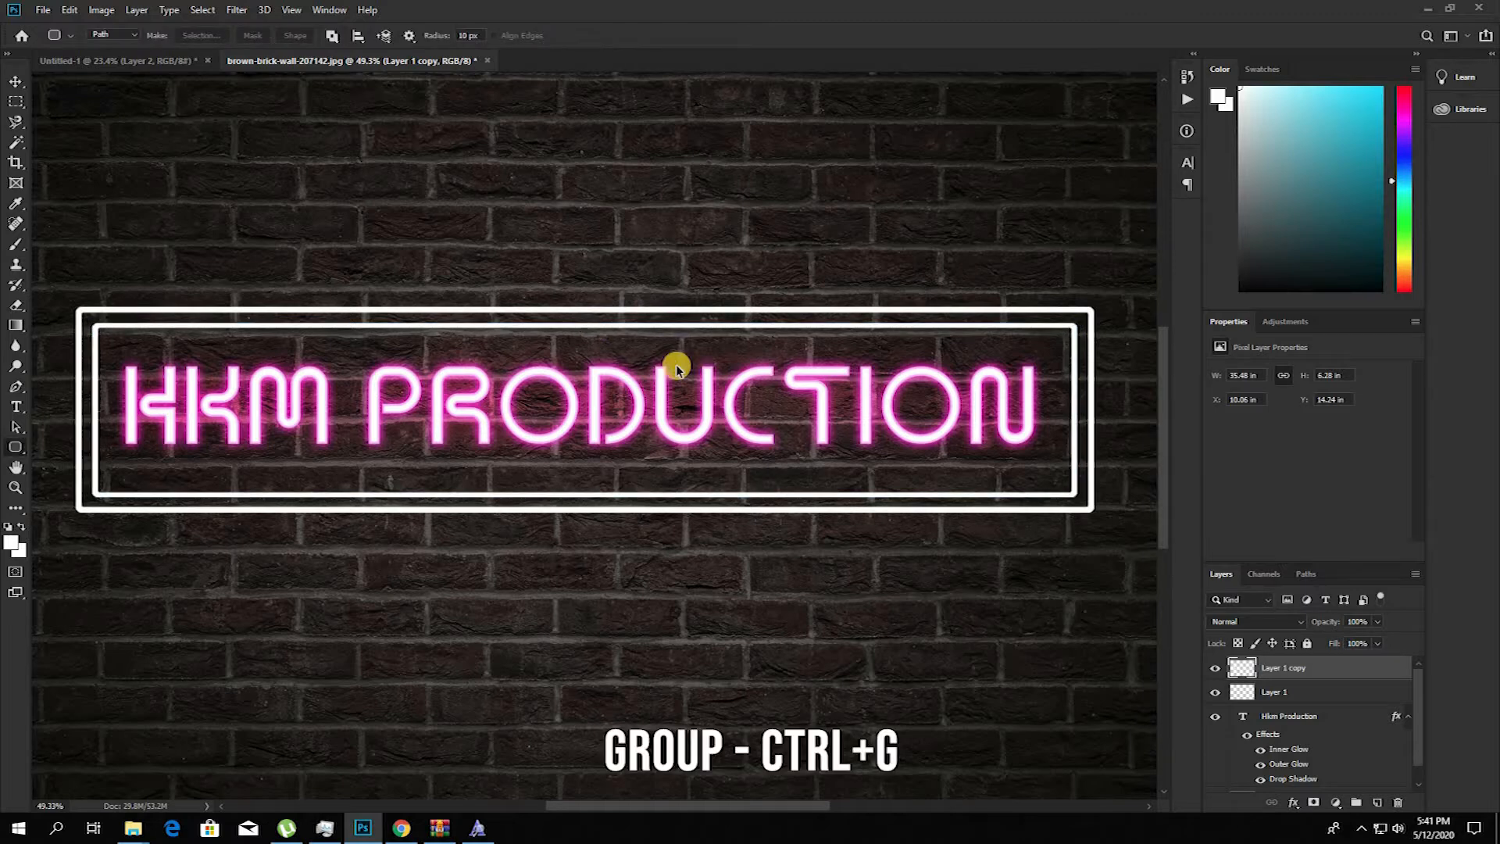
Step: Select both frame layers and group them
scroll(723, 526, "down", 1)
left_click(1321, 689, "ctrl")
key("ctrl+g")
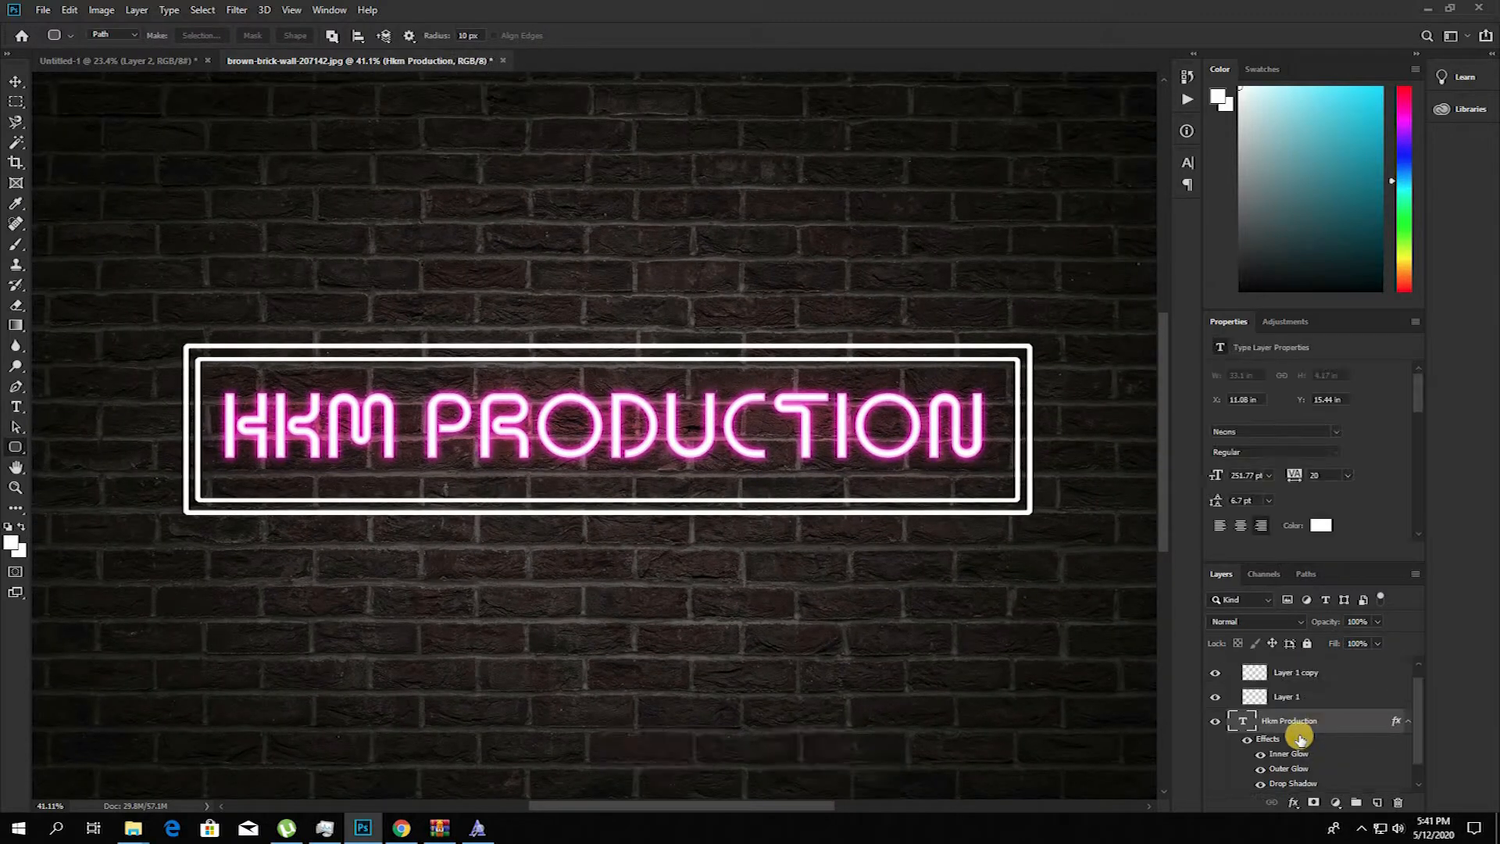
Step: Copy the text layer's layer style and paste it onto both frame layers in Group 1
scroll(1298, 733, "down", 1)
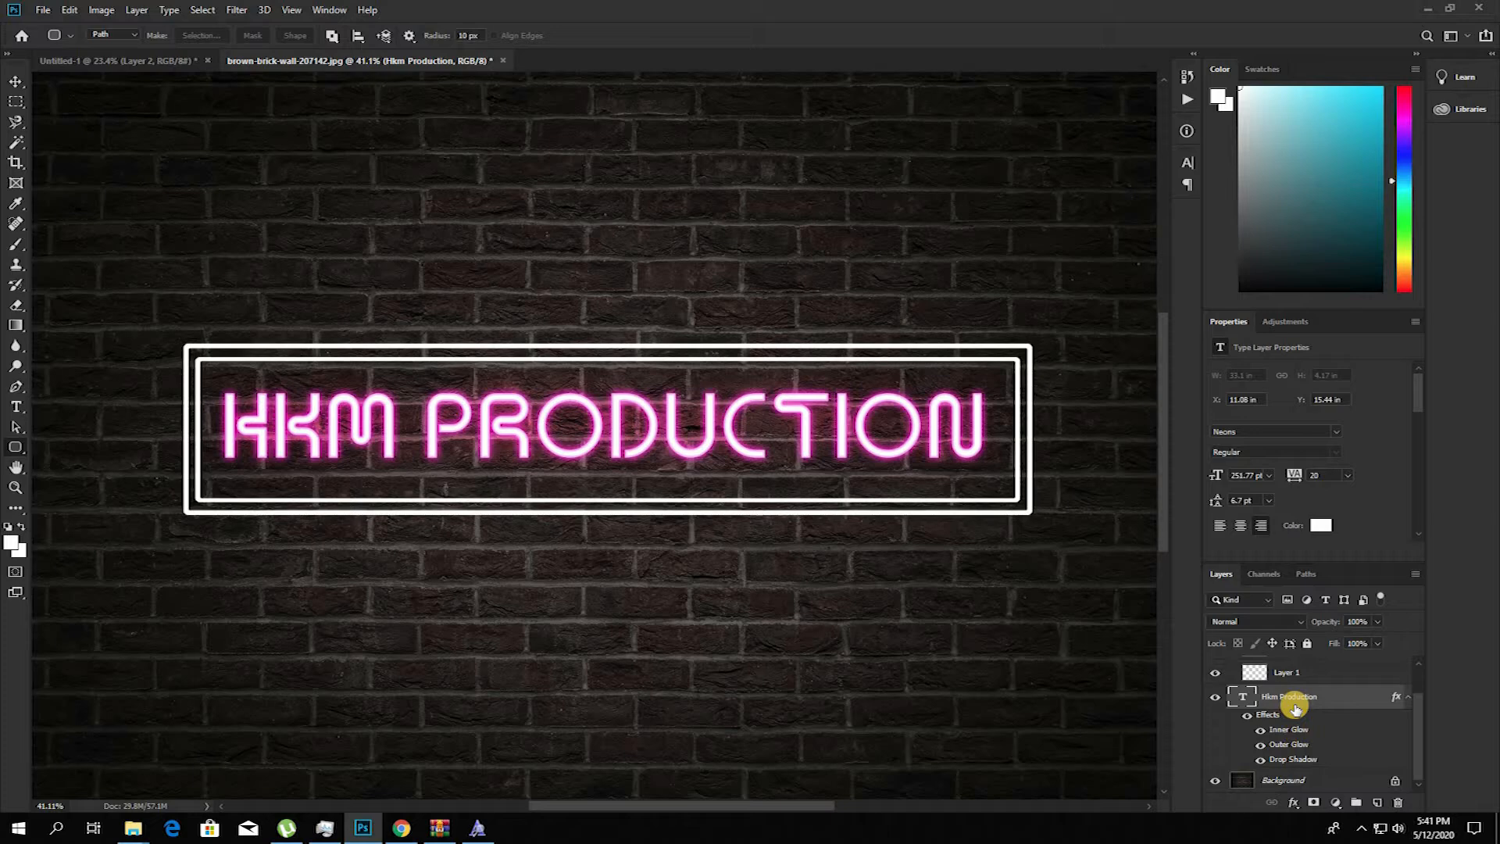
right_click(1294, 705)
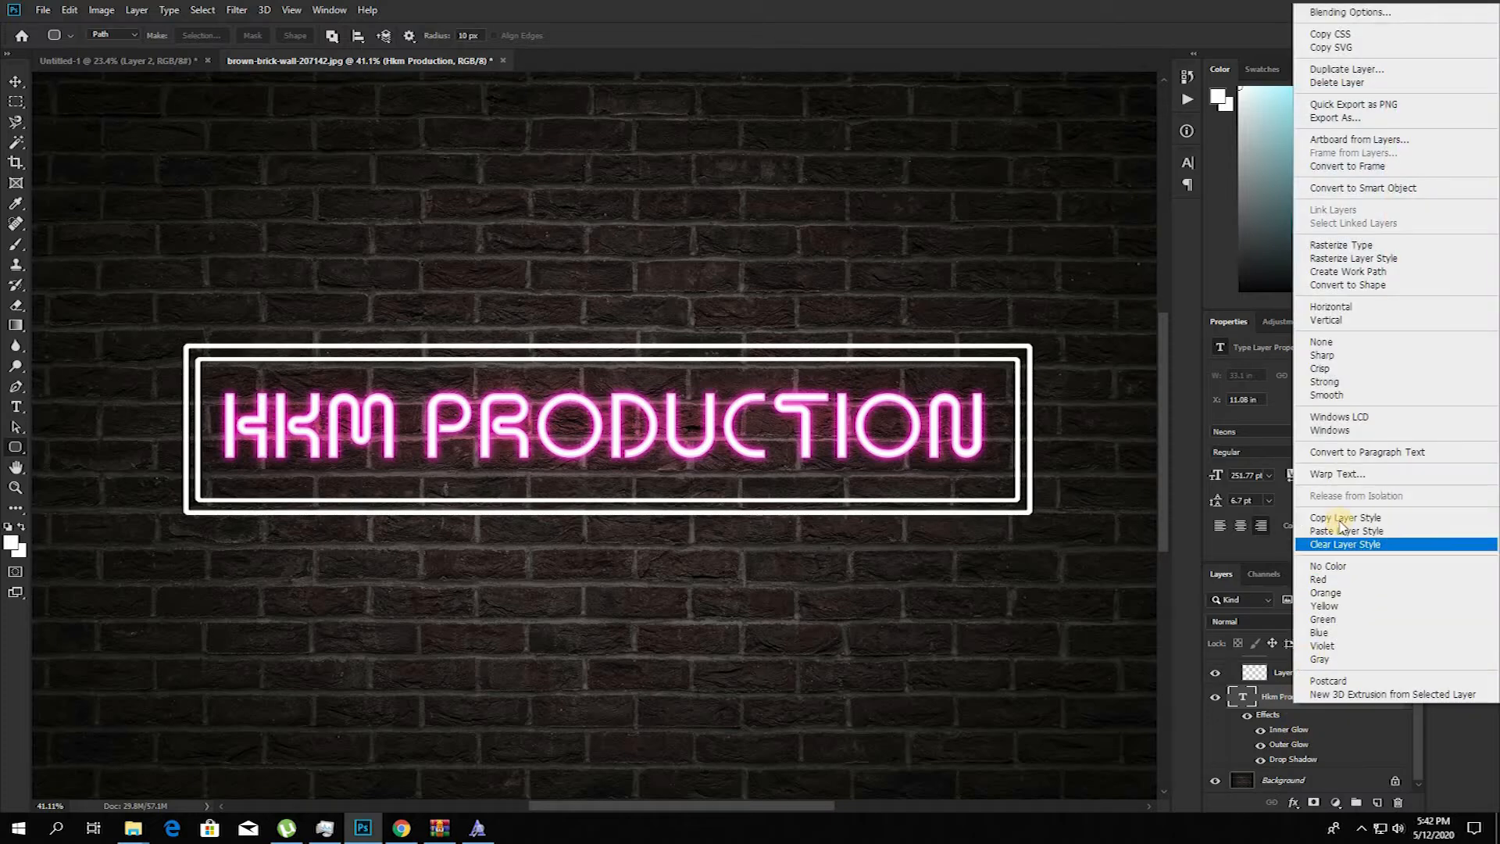
scroll(1305, 679, "up", 1)
left_click(1309, 688)
left_click(1304, 710, "shift")
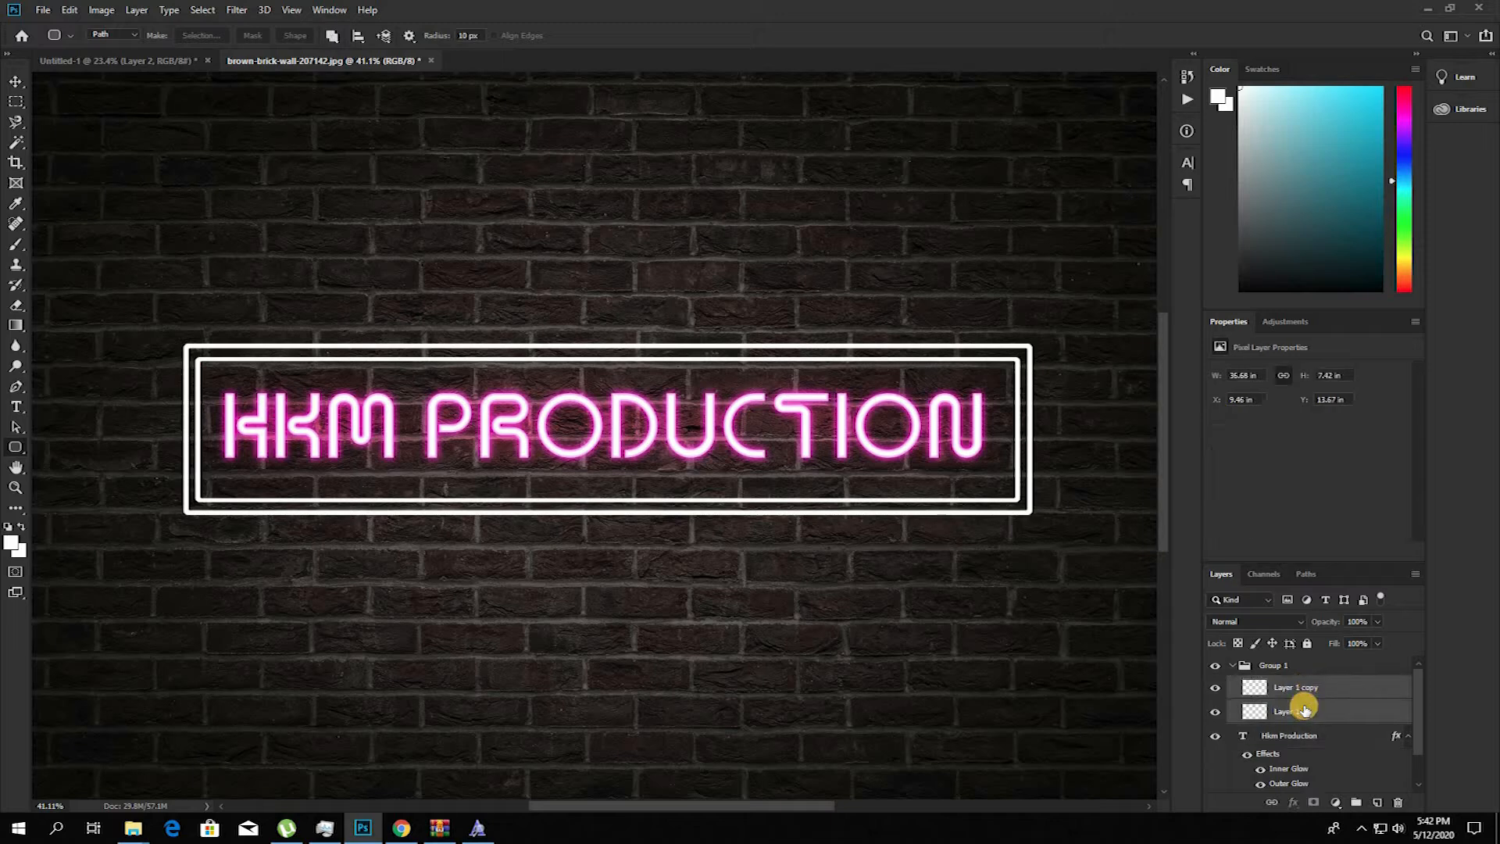
right_click(1310, 687)
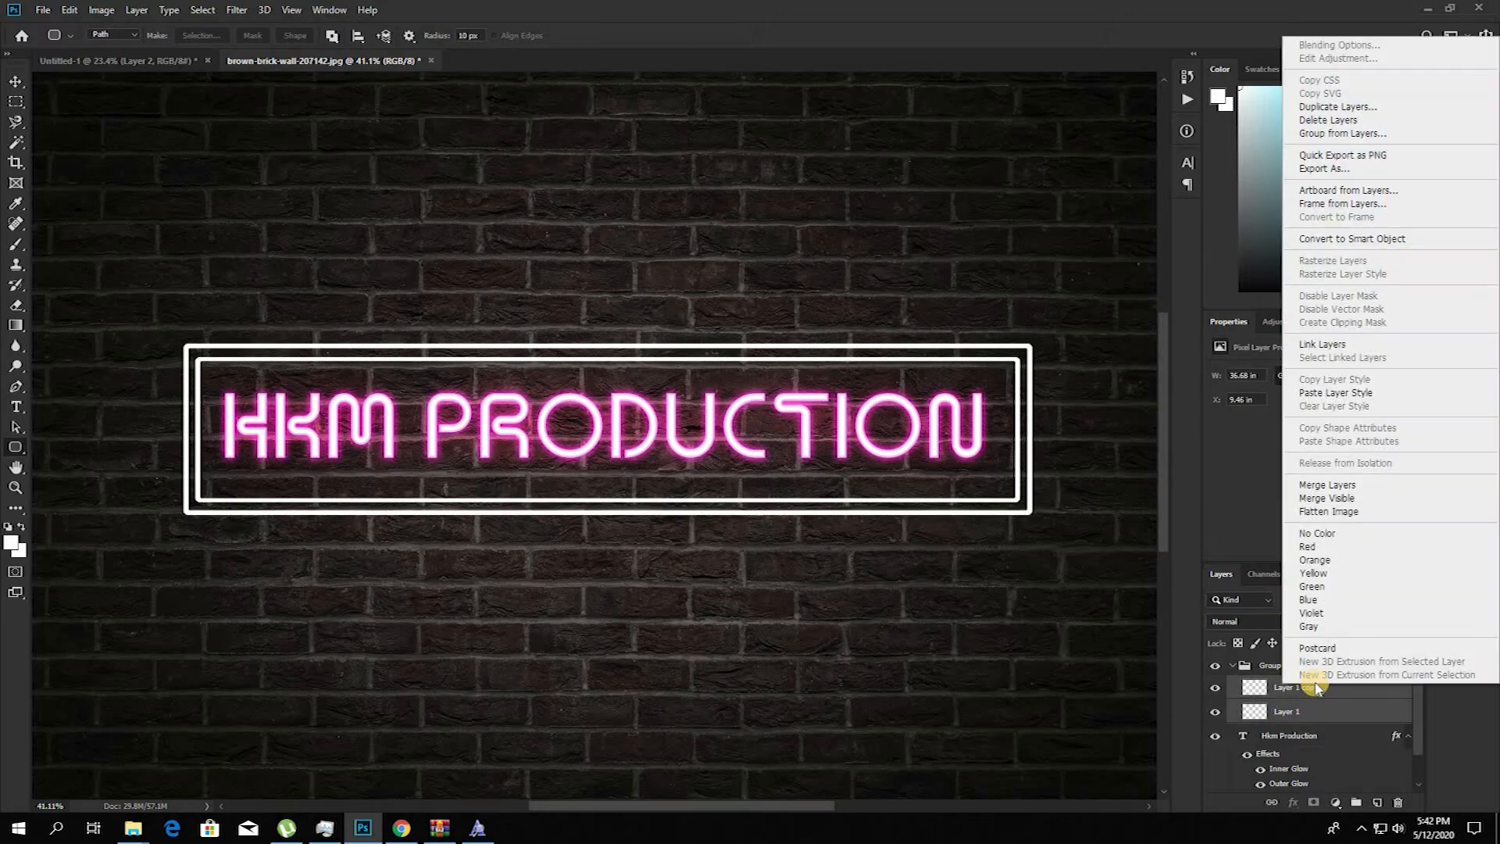
left_click(1328, 394)
Step: Add a Hue/Saturation adjustment layer inside Group 1 and undo a trial hue shift toward red
left_click(1284, 665)
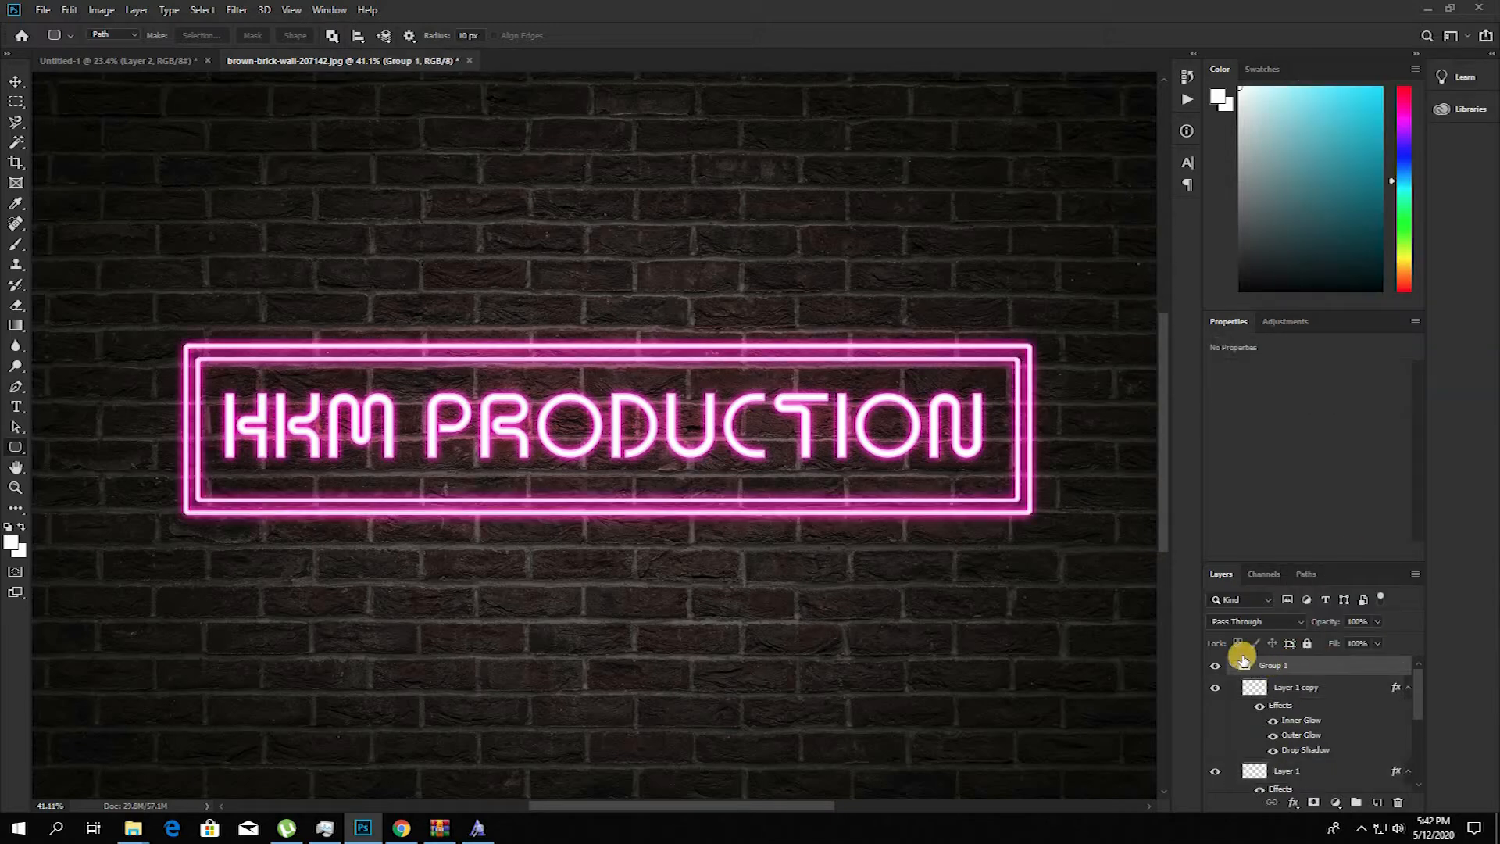
left_click(1338, 803)
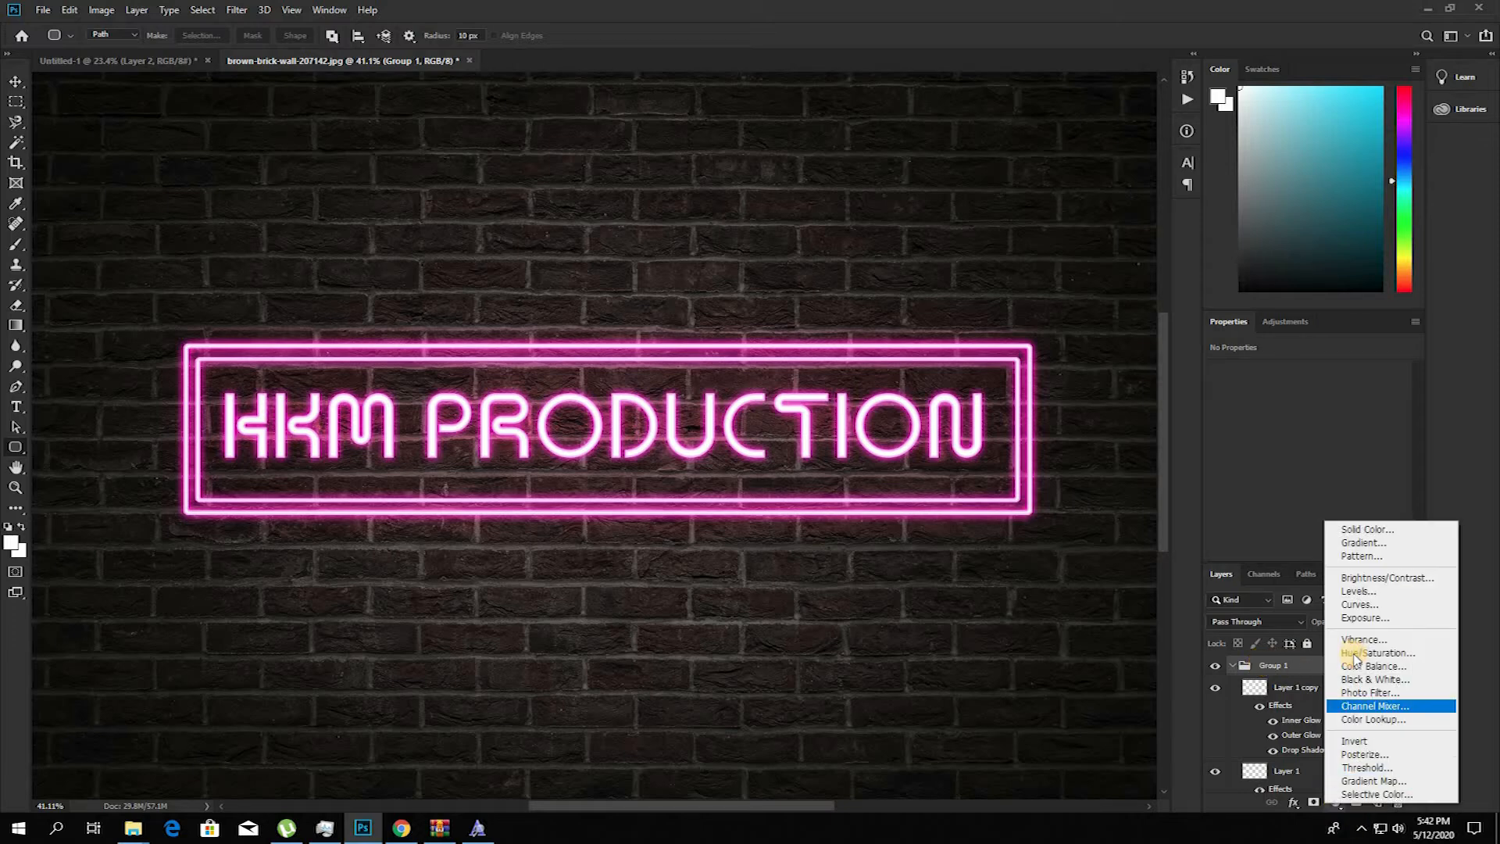
left_click(1353, 653)
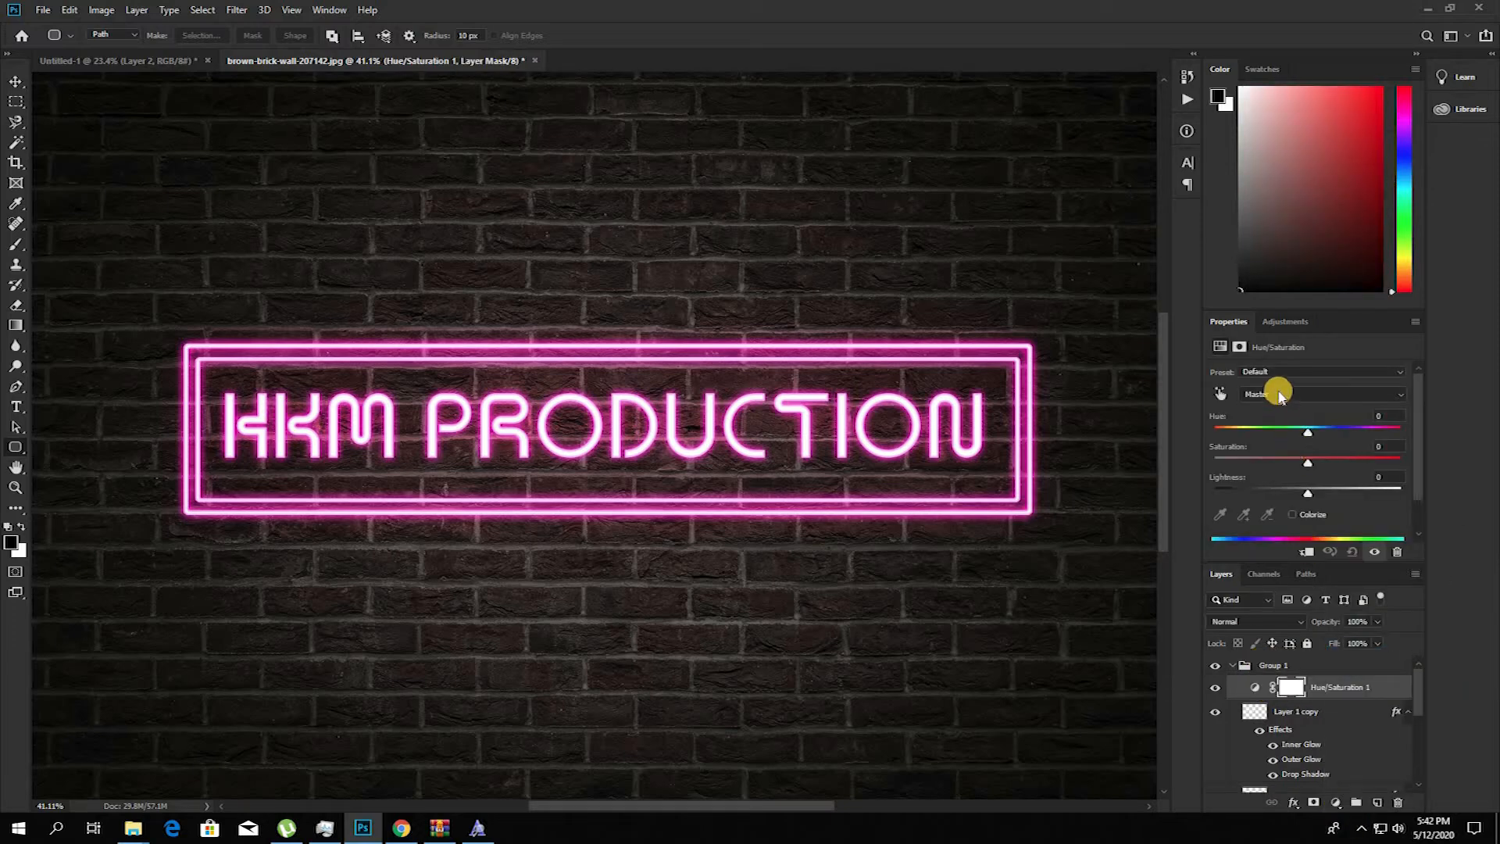
left_click_drag(1352, 442, 1350, 440)
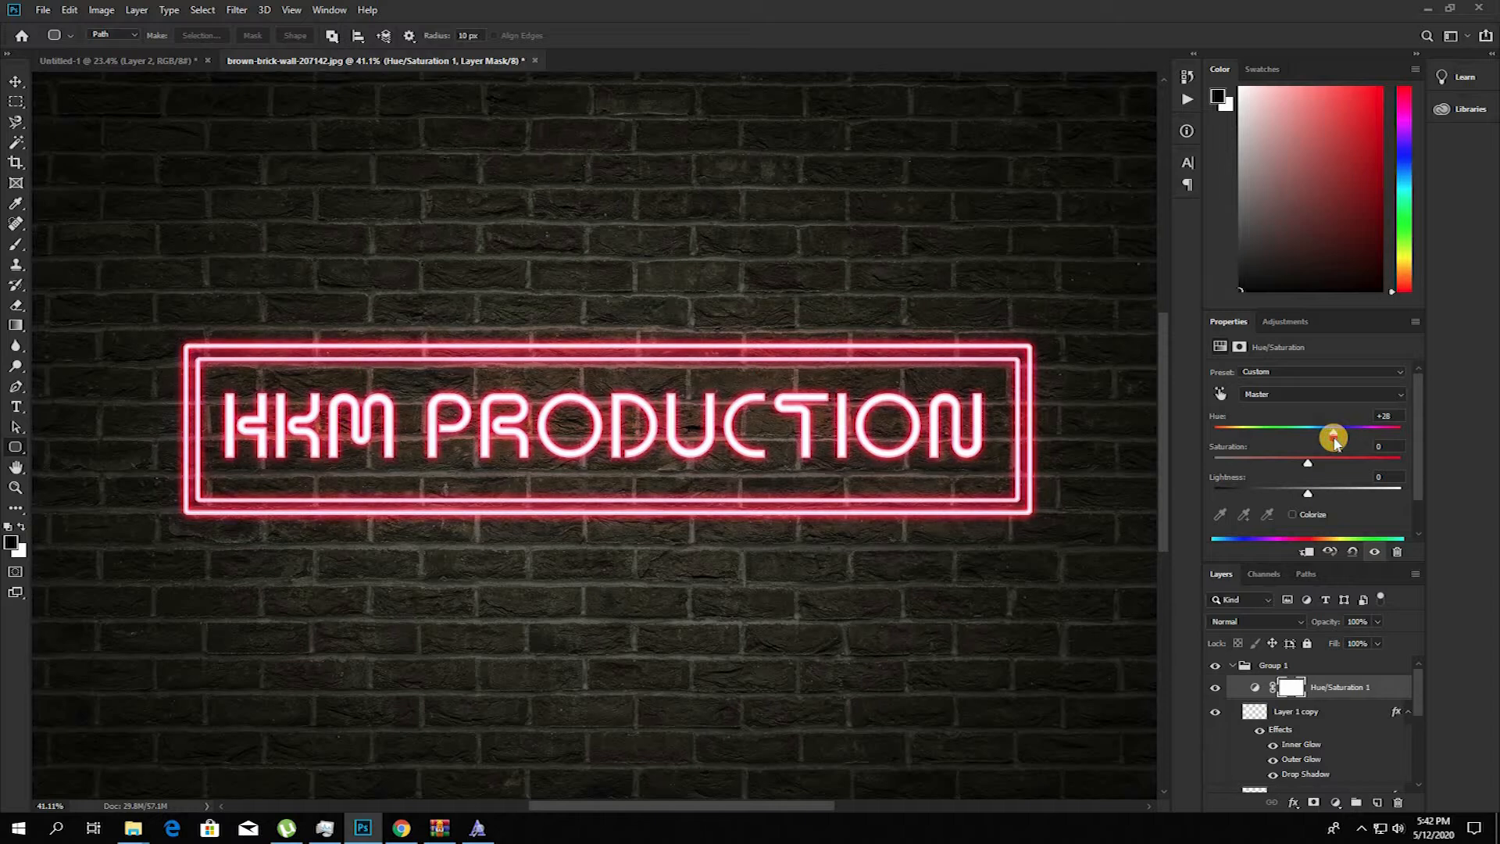
key("ctrl+z")
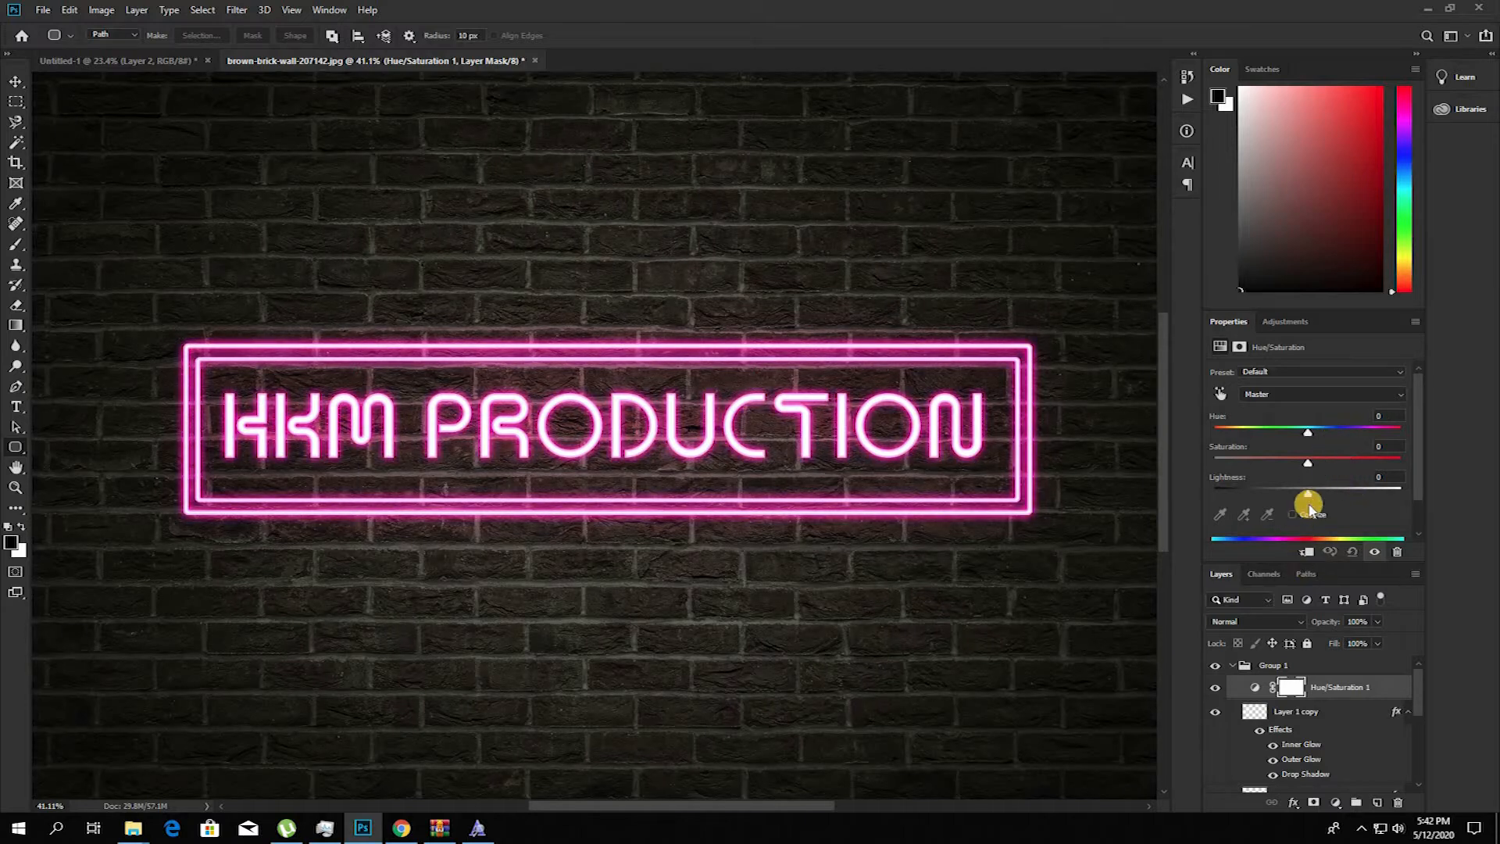
Step: Move the Hue/Saturation layer above Group 1 and clip it to the group
left_click_drag(1354, 687, 1324, 660)
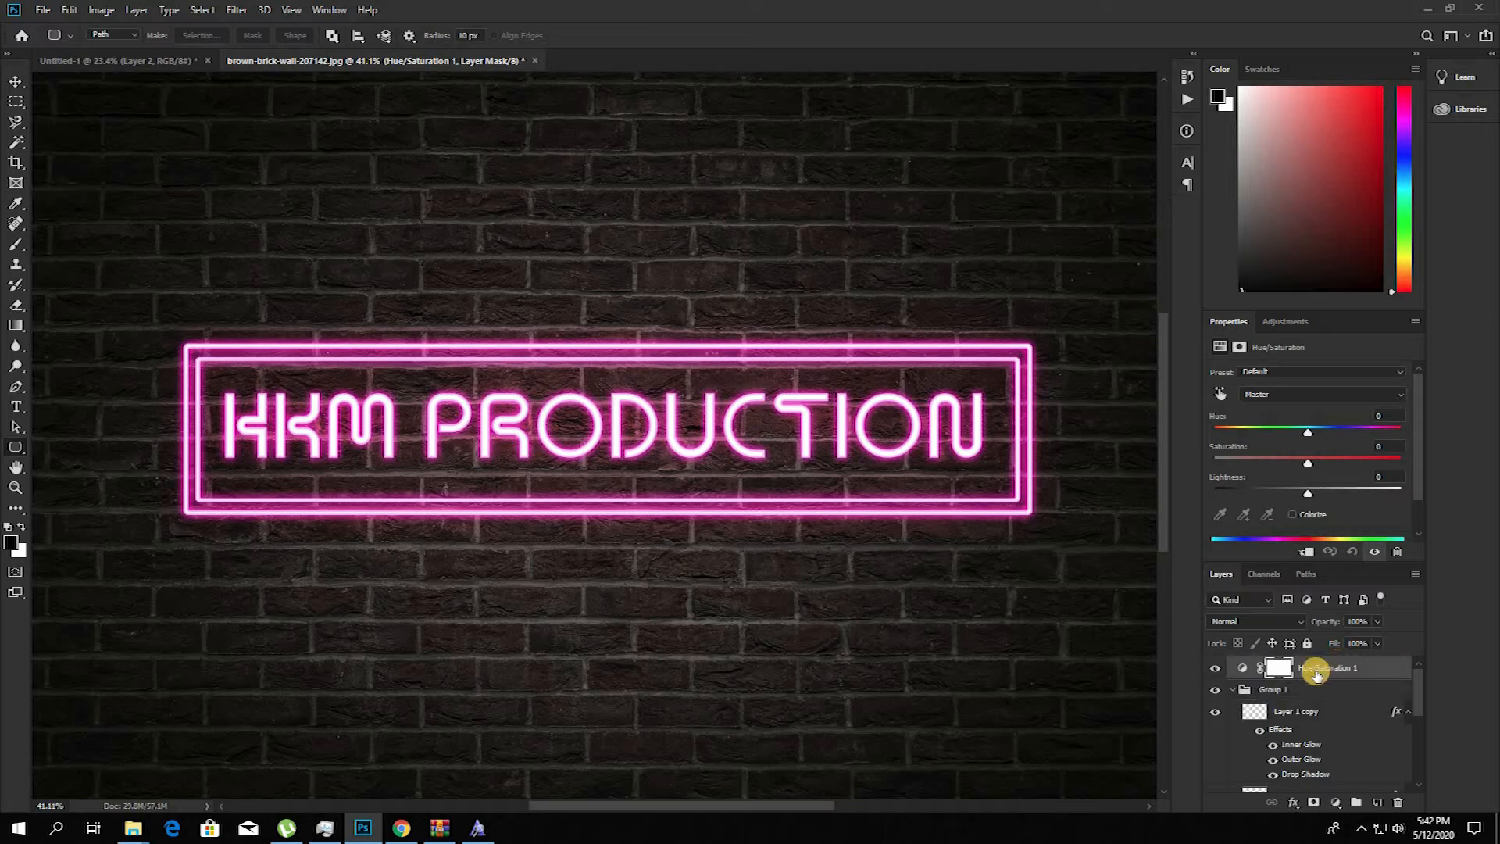
key("ctrl+alt+g")
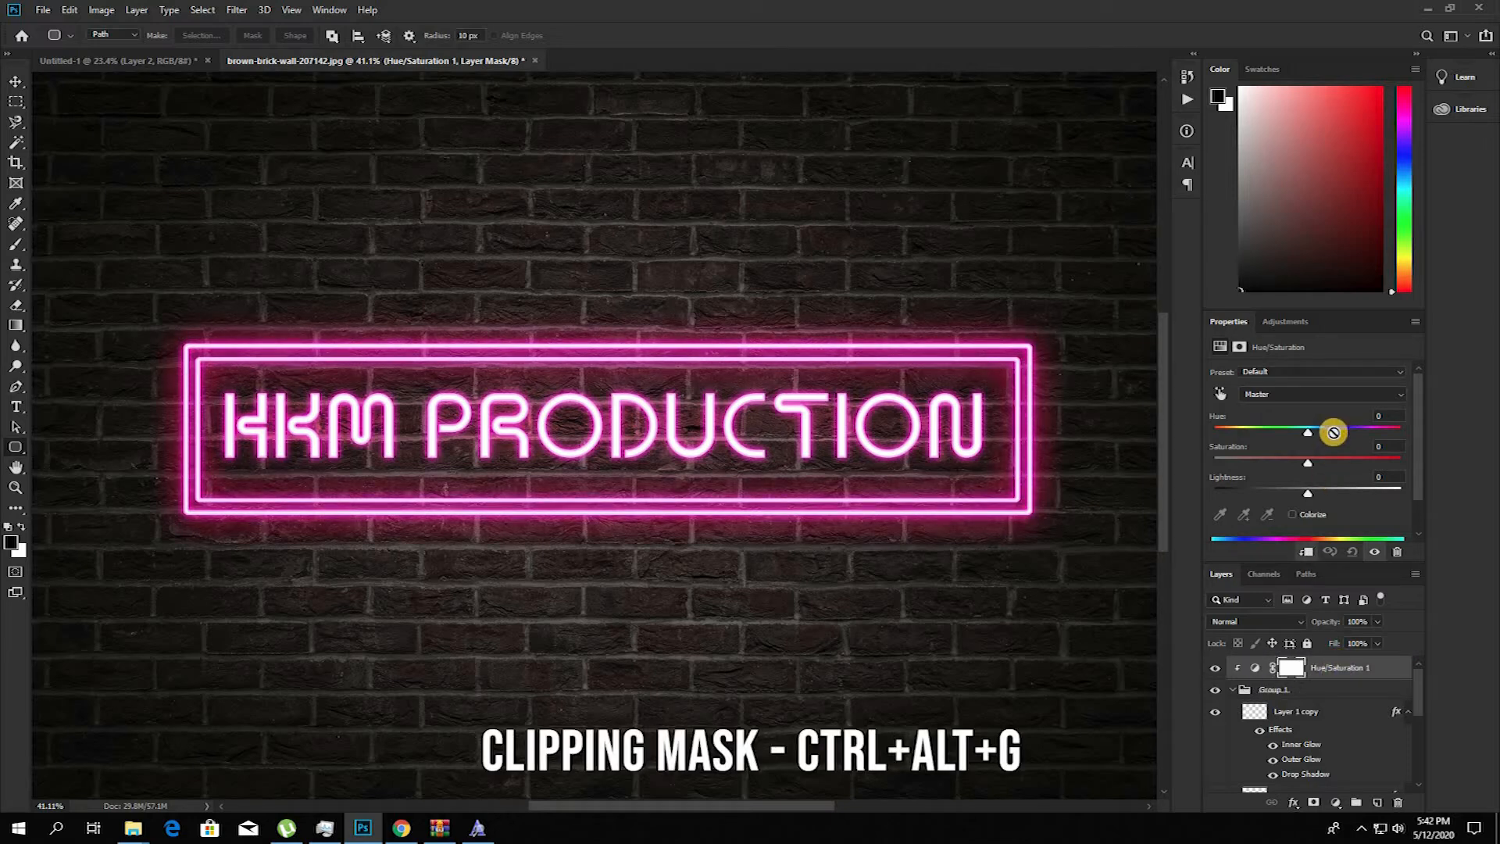
Step: Set the clipped Hue/Saturation layer's hue to -94 and lightness to -19 to turn the frame blue
left_click_drag(1333, 439, 1263, 432)
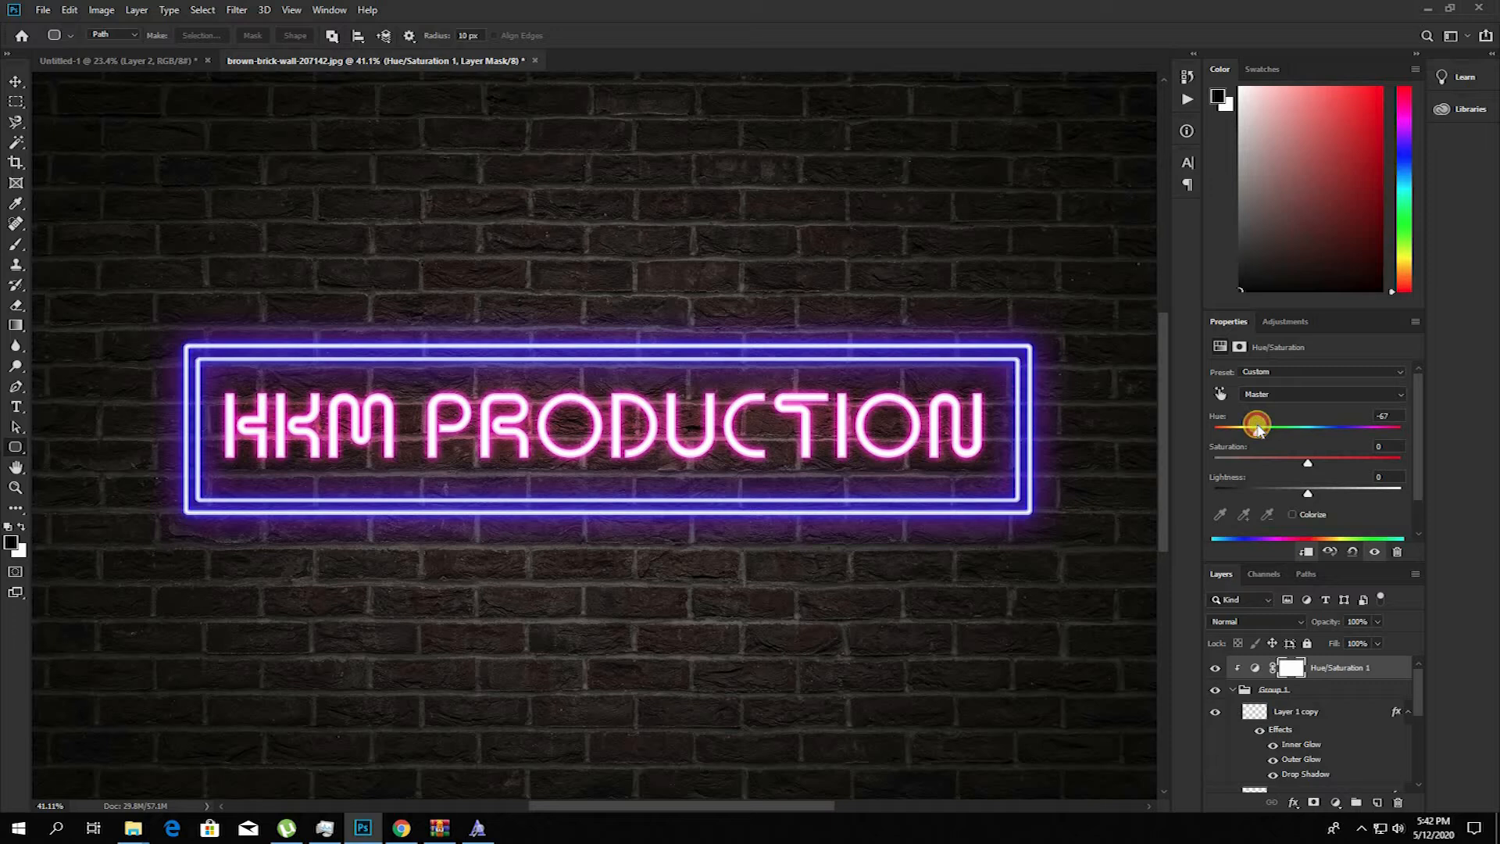
left_click_drag(1320, 492, 1290, 496)
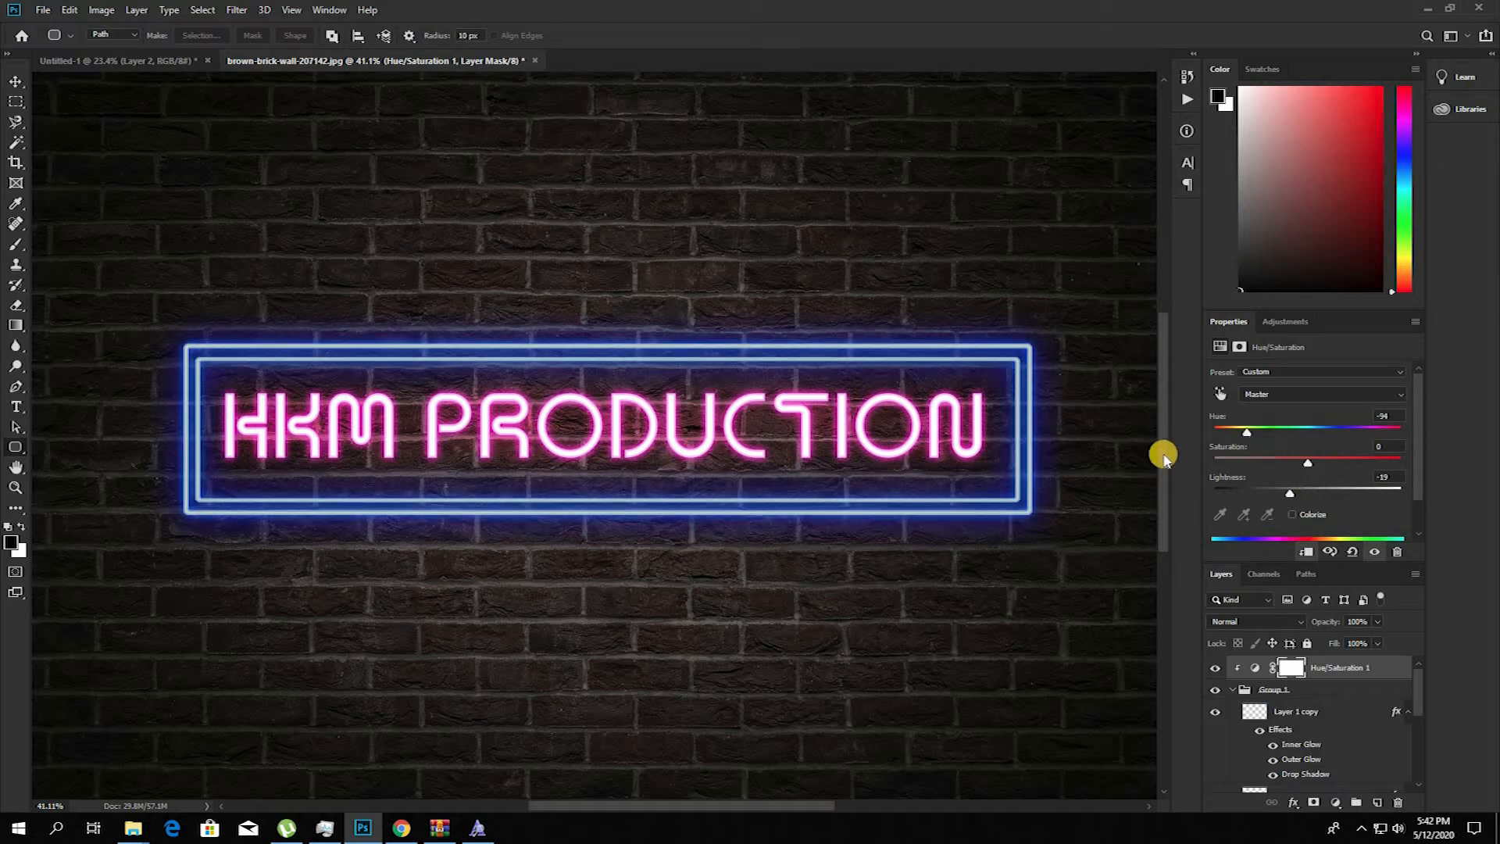
scroll(883, 577, "up", 5)
scroll(883, 577, "down", 3)
left_click_drag(875, 548, 880, 549)
scroll(881, 549, "up", 3)
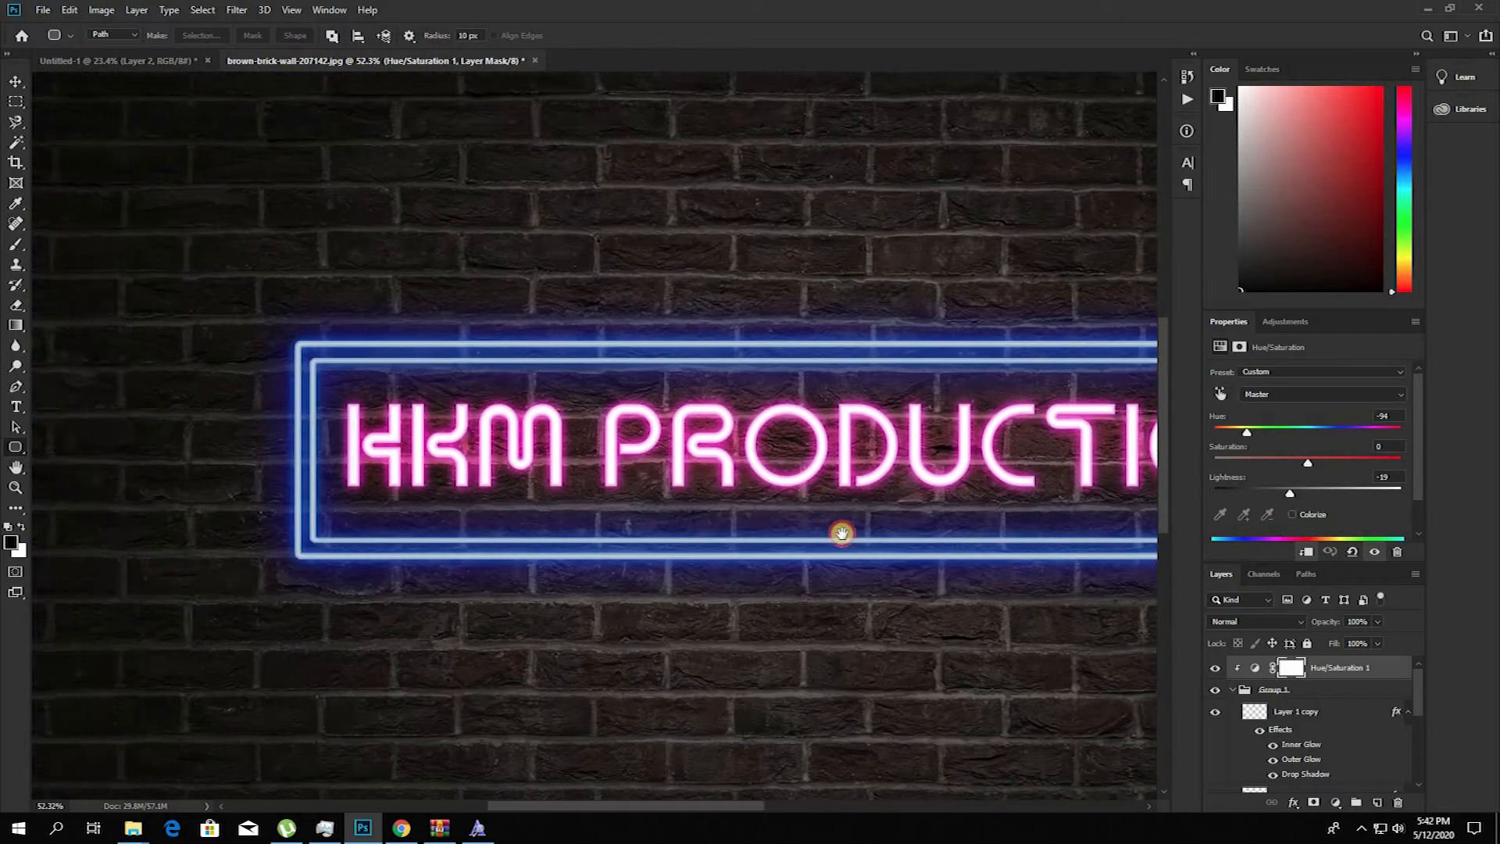
Step: Add a new empty layer directly above the Background layer
scroll(1294, 657, "down", 4)
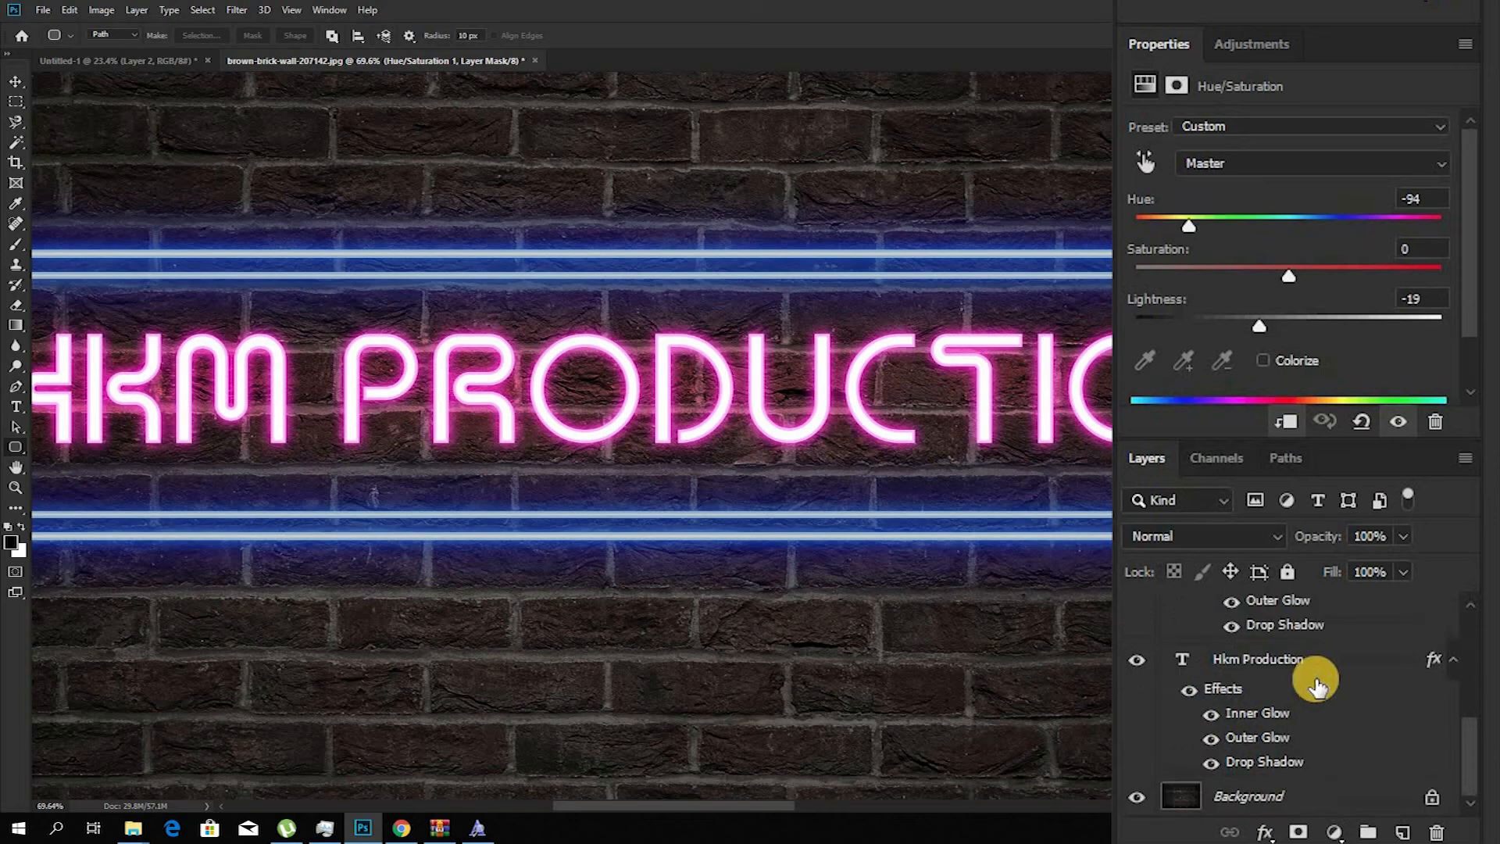
left_click(1274, 796)
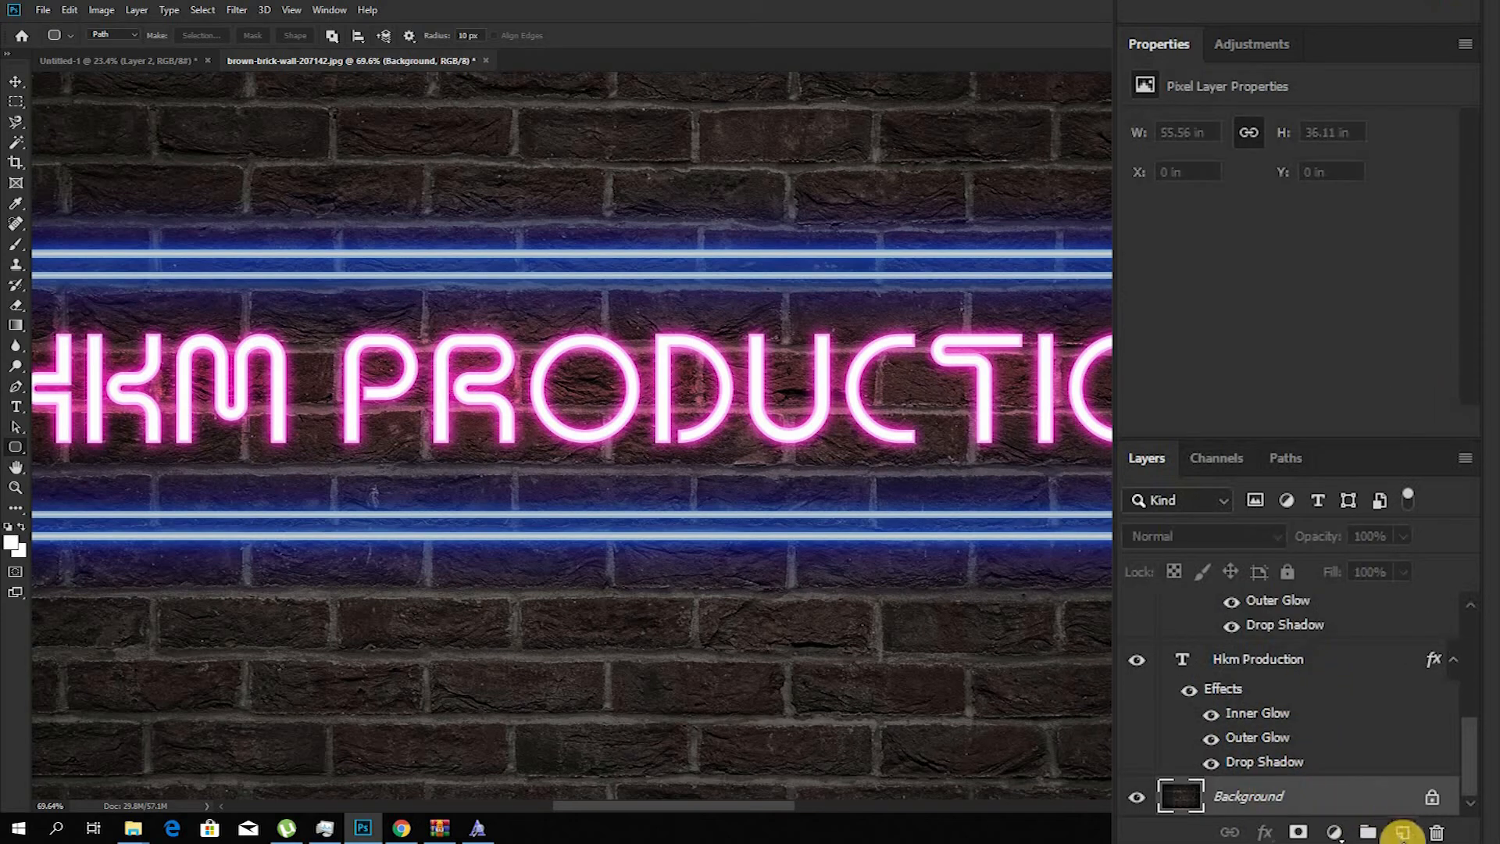
left_click(1400, 832)
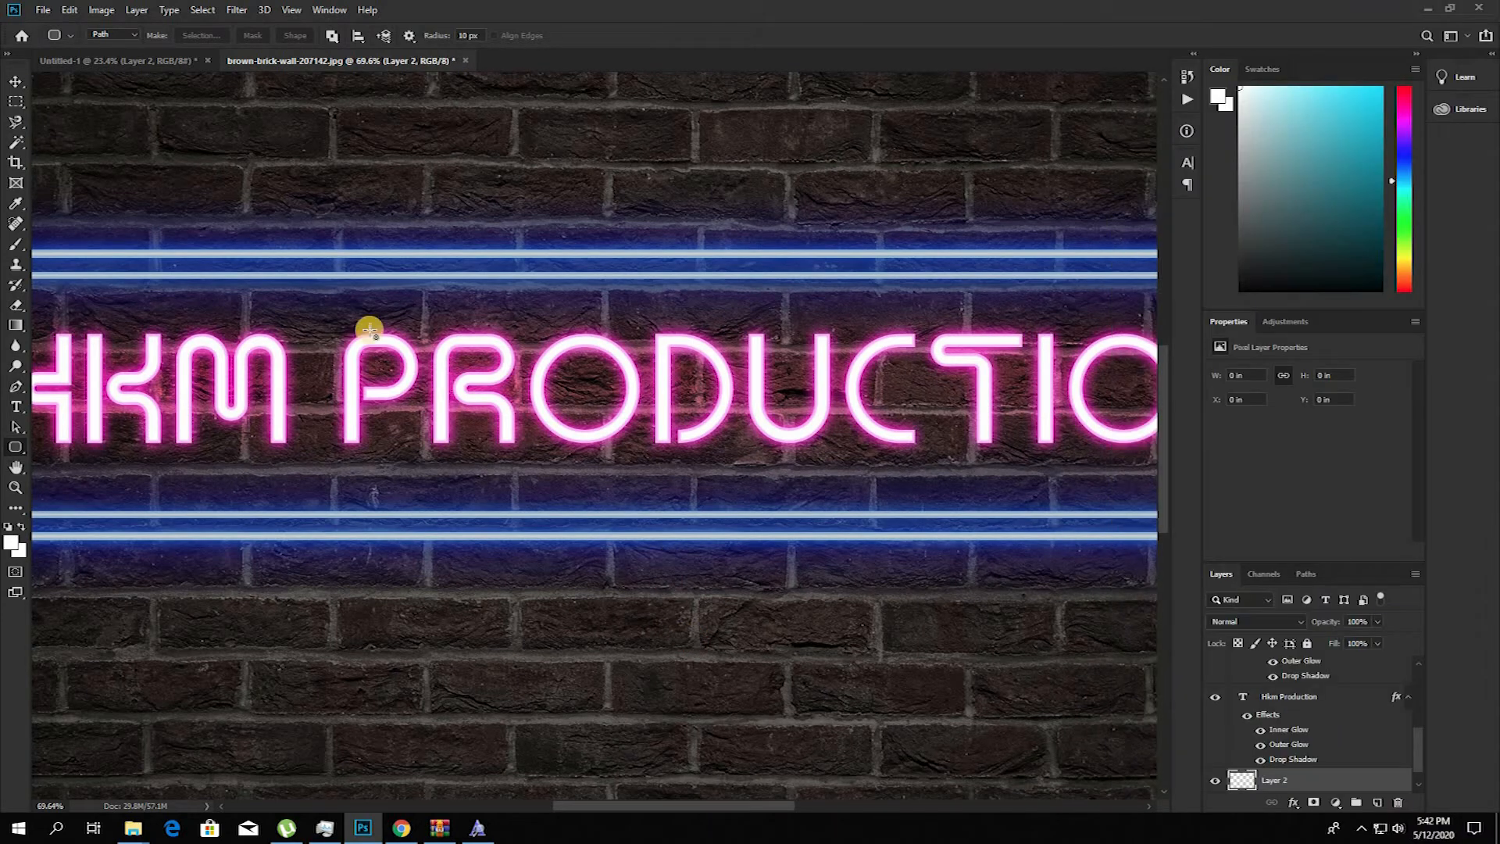
scroll(118, 316, "right", 1)
Step: Choose the Brush tool and set the foreground colour to blue 0066ff
left_click(15, 245)
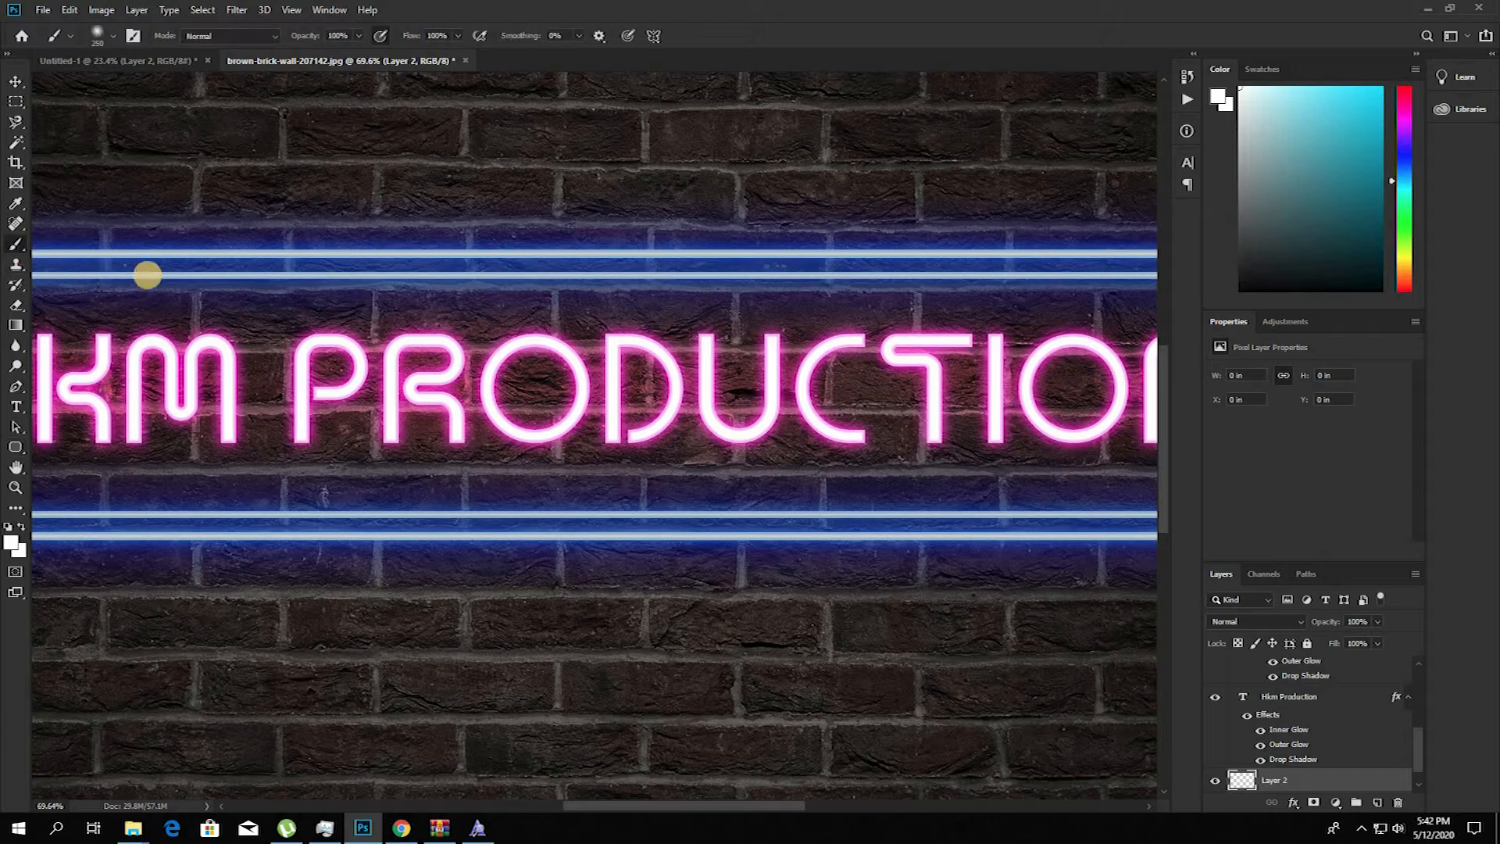
left_click(11, 542)
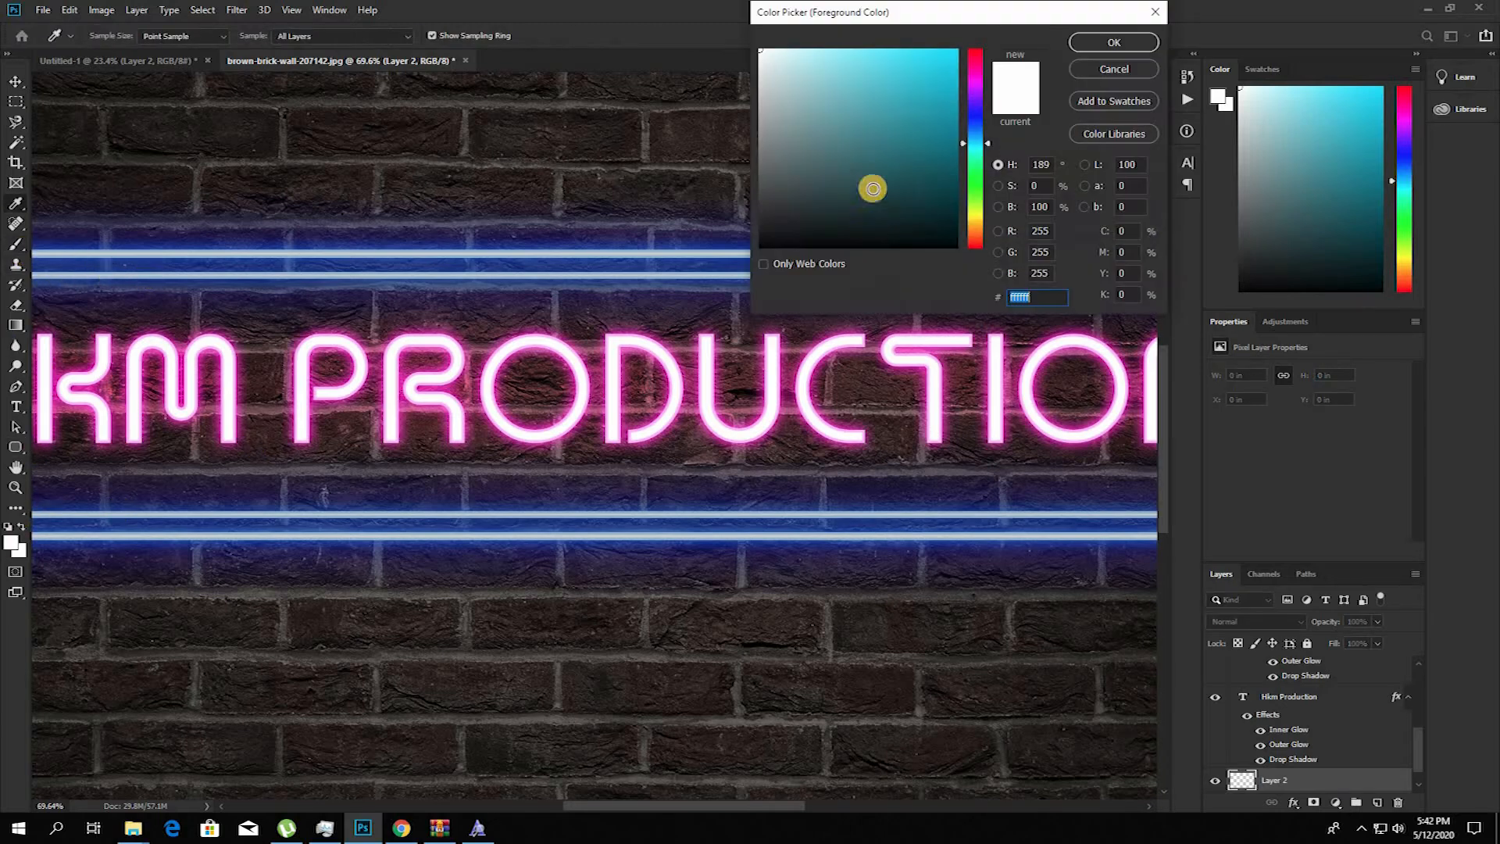
left_click_drag(983, 55, 983, 52)
left_click_drag(976, 141, 978, 128)
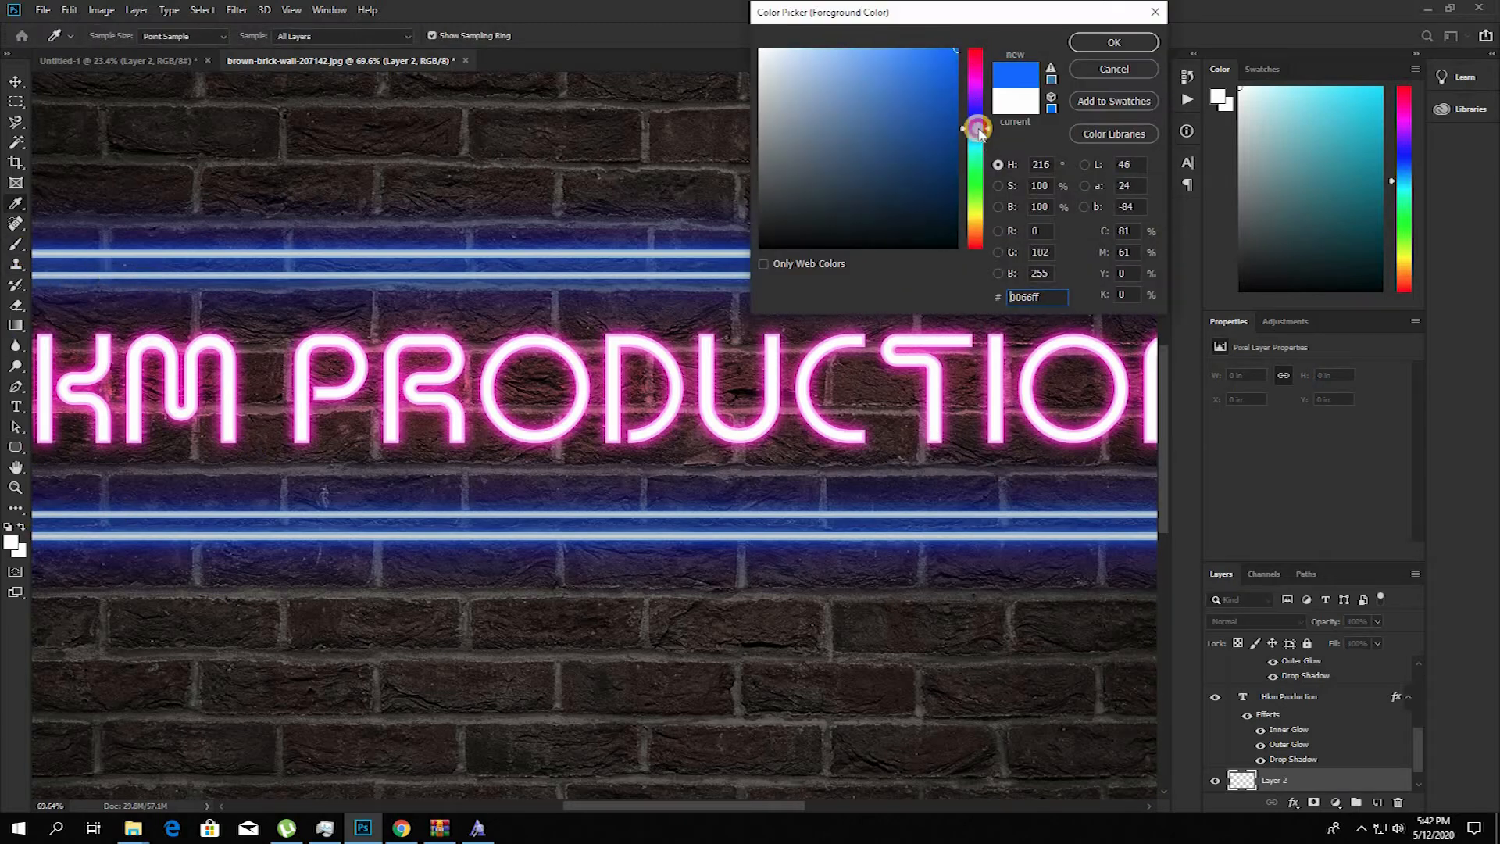
key("Return")
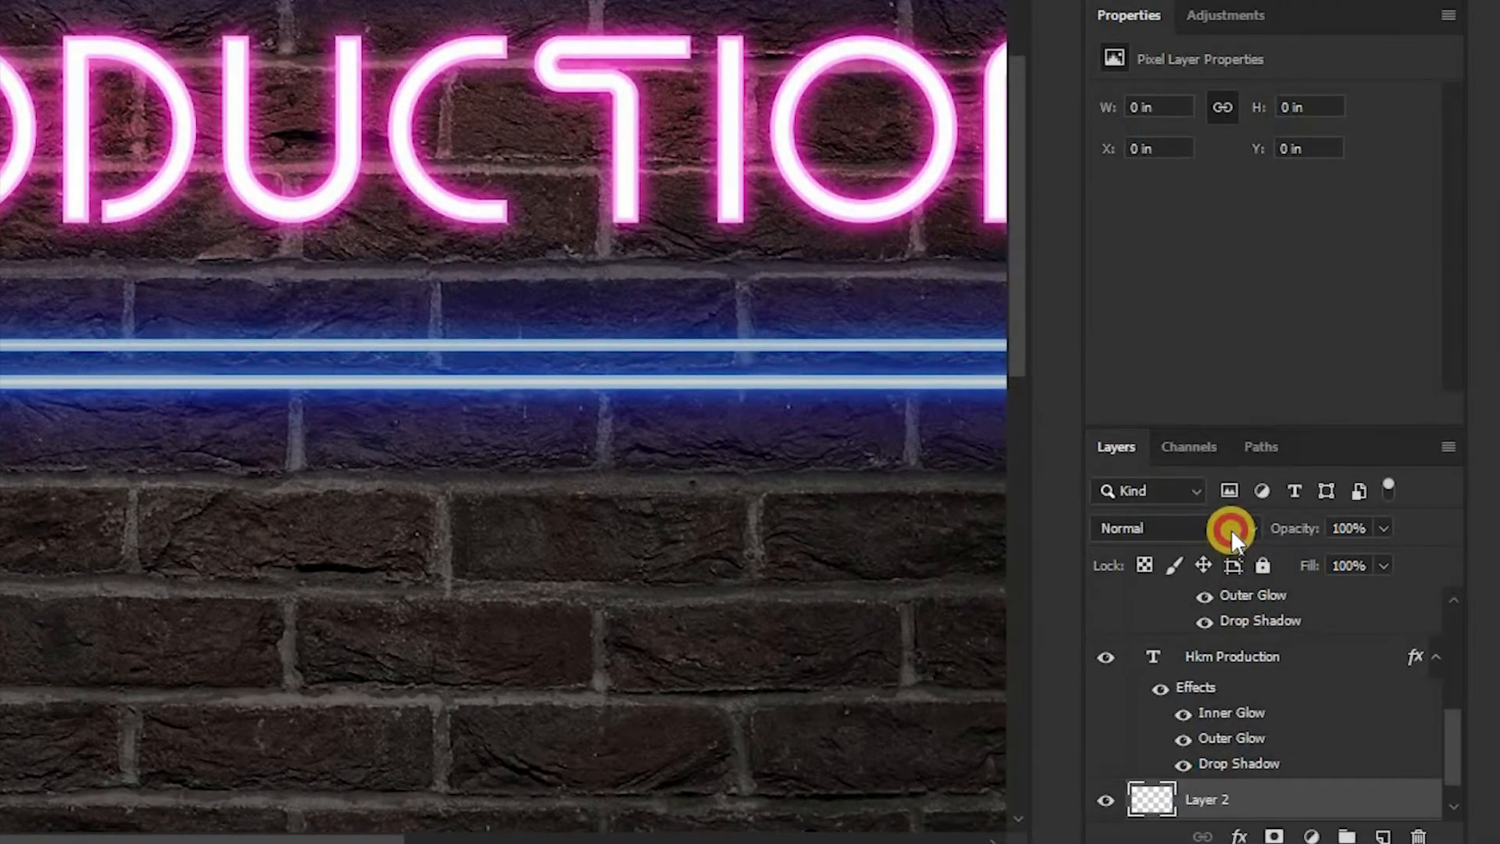
Step: Set the new layer's blend mode to Color Dodge and brush a blue glow along all four sides of the frame
left_click(1281, 621)
left_click(1195, 430)
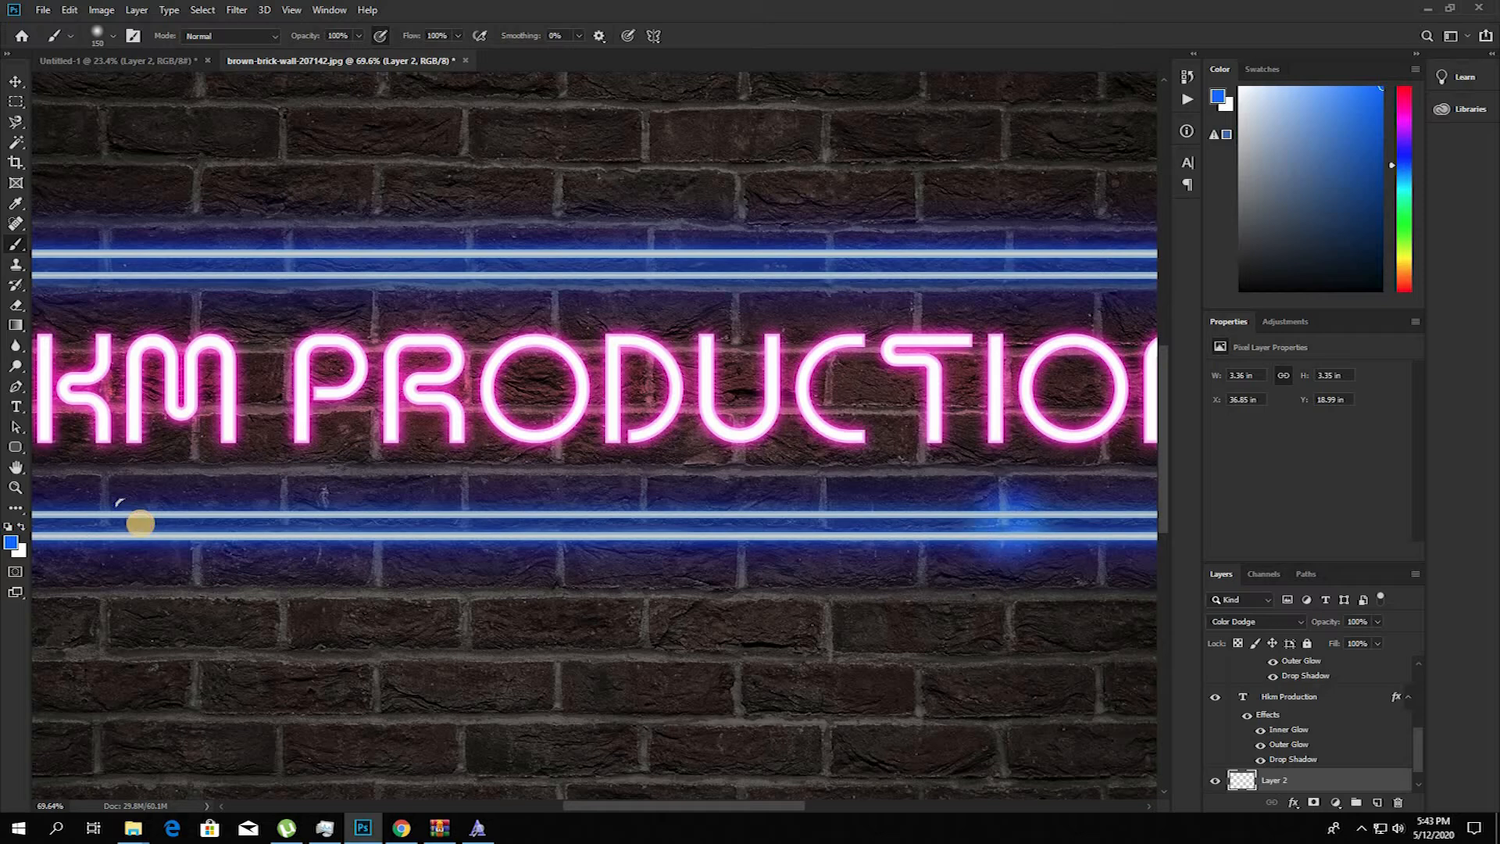
left_click(142, 524, "shift")
scroll(245, 537, "down", 3)
left_click_drag(244, 537, 828, 525)
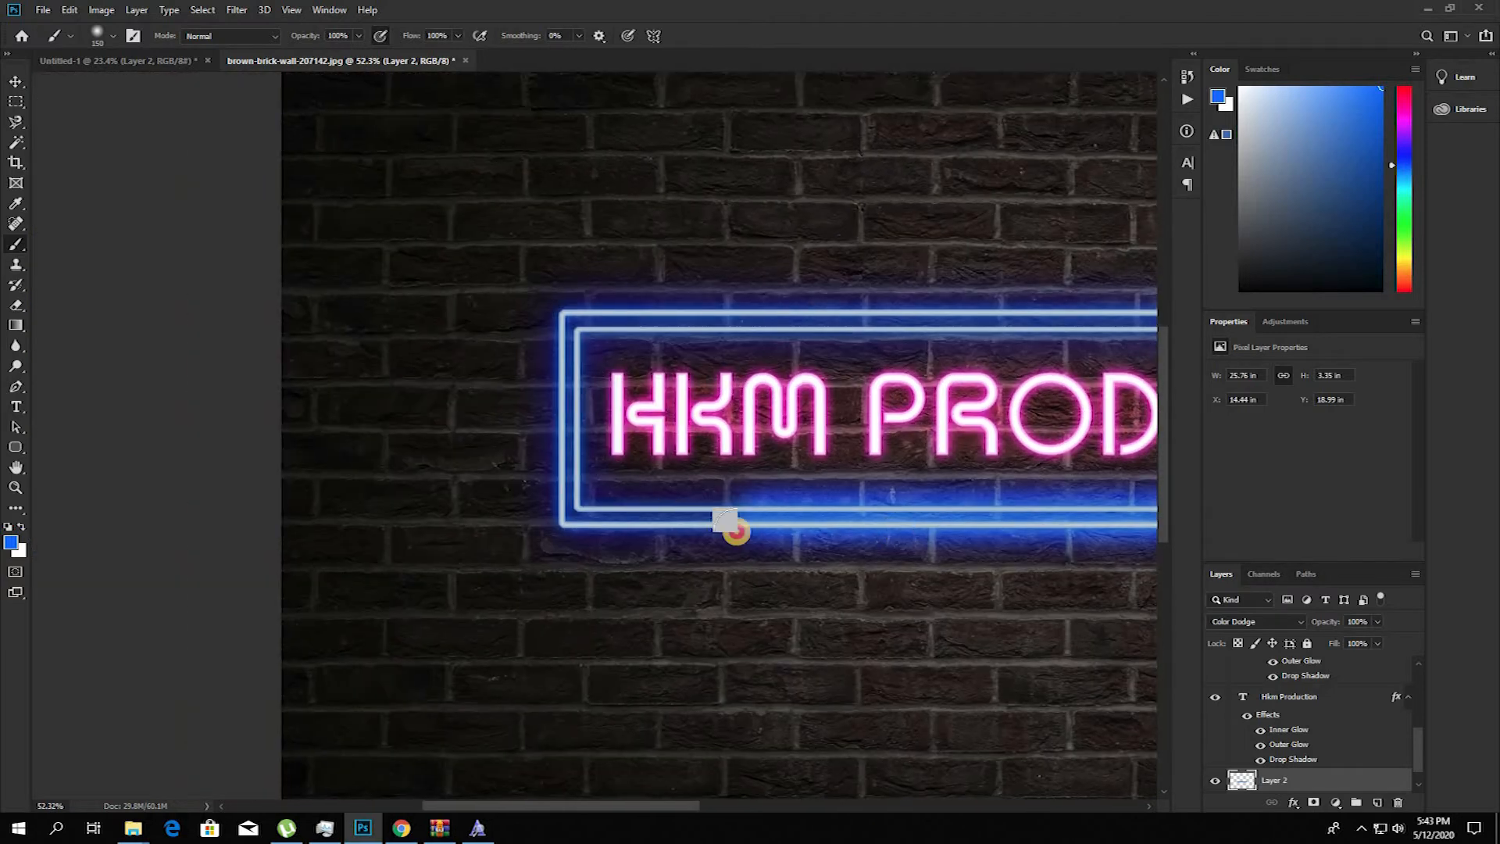
left_click(561, 511, "shift")
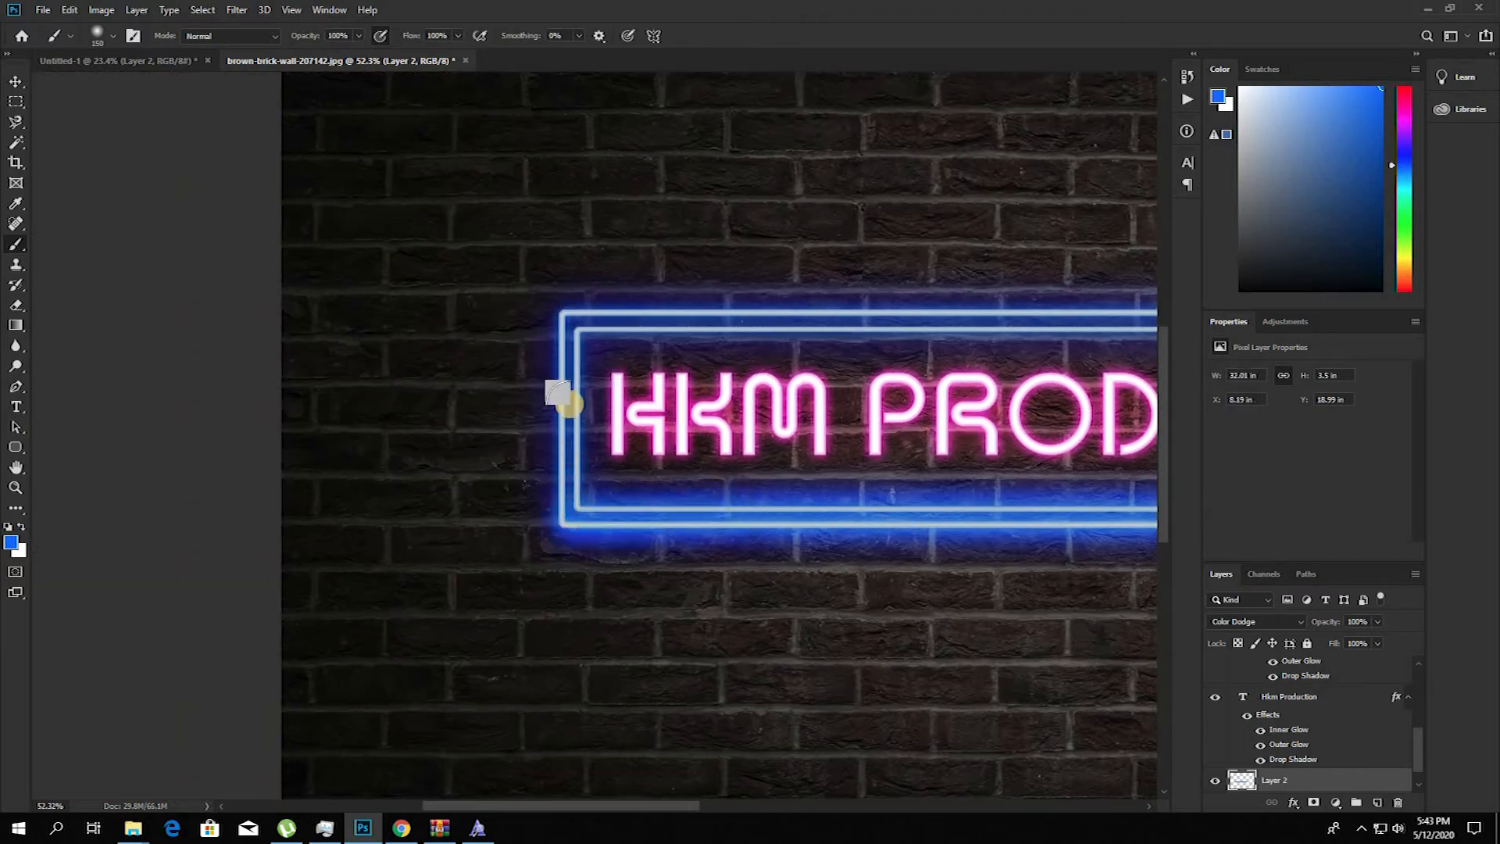
left_click(567, 321, "shift")
mouse_move(832, 338)
left_mouse_down()
mouse_move(419, 368)
mouse_move(151, 347)
left_mouse_up()
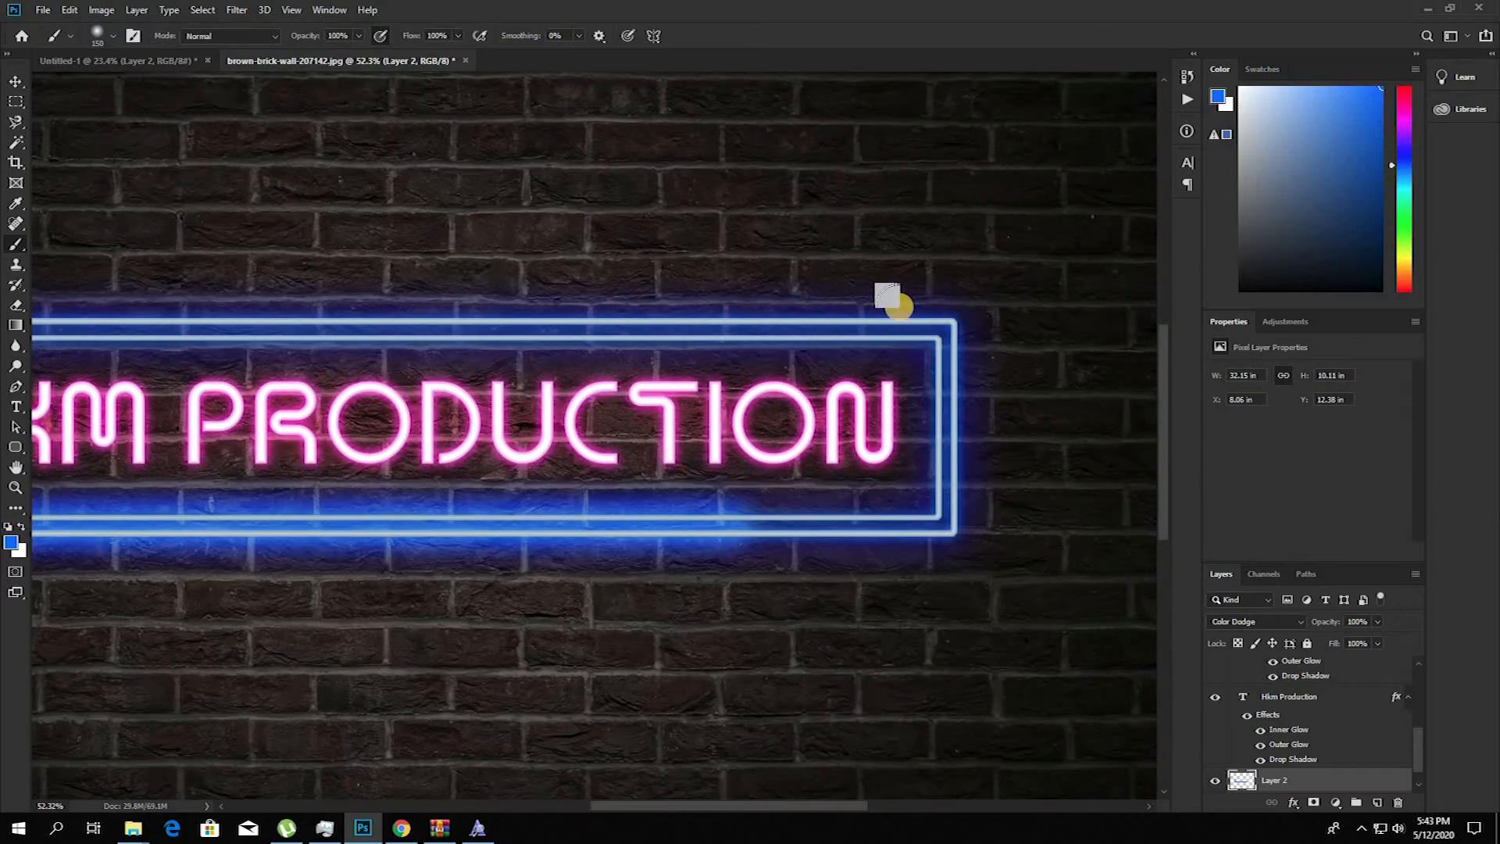
left_click(946, 327, "shift")
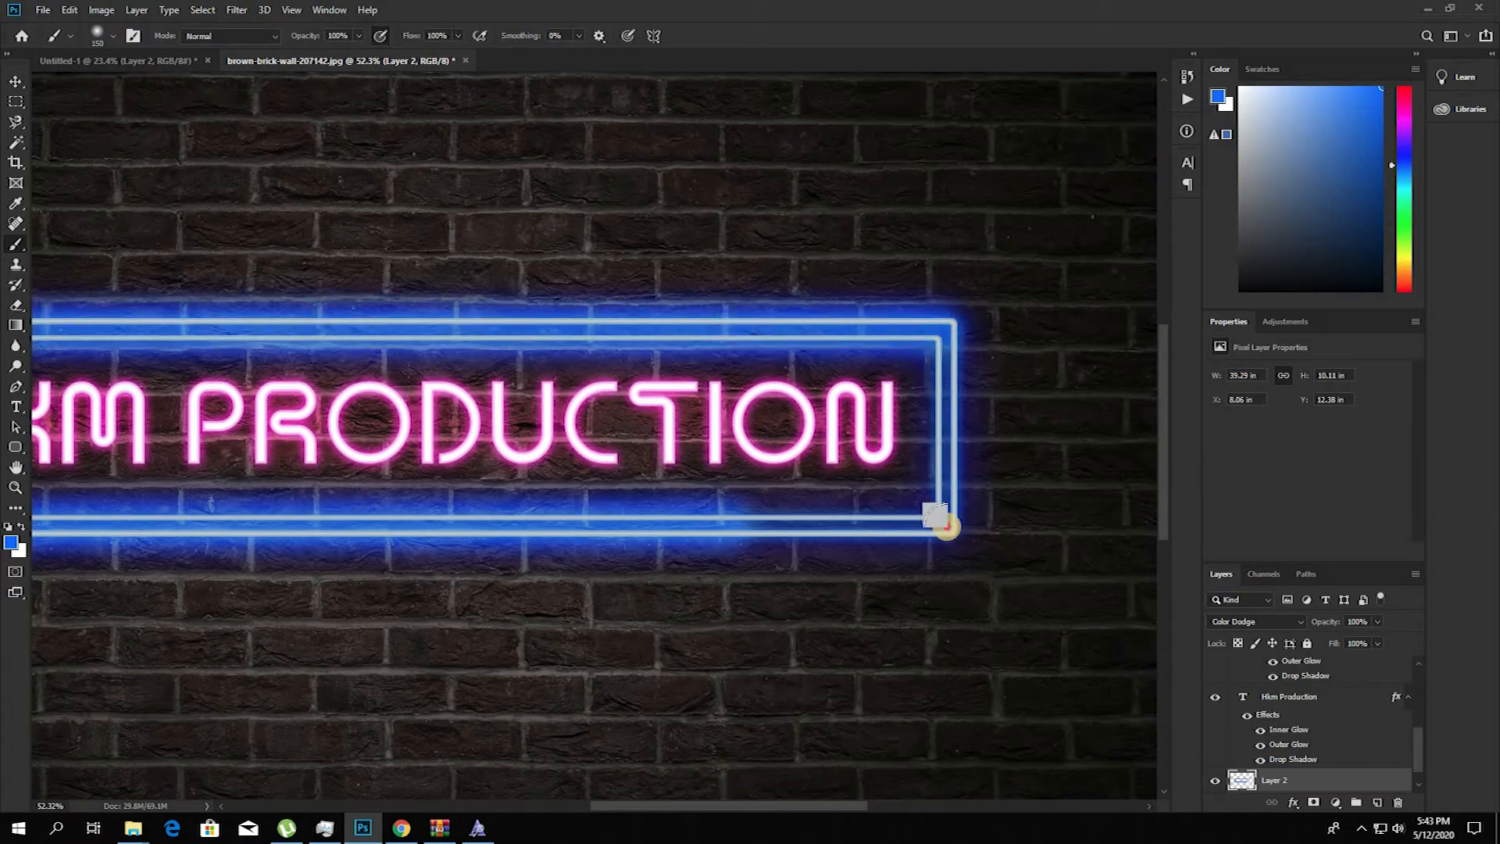
left_click(944, 525, "shift")
left_click(753, 527, "shift")
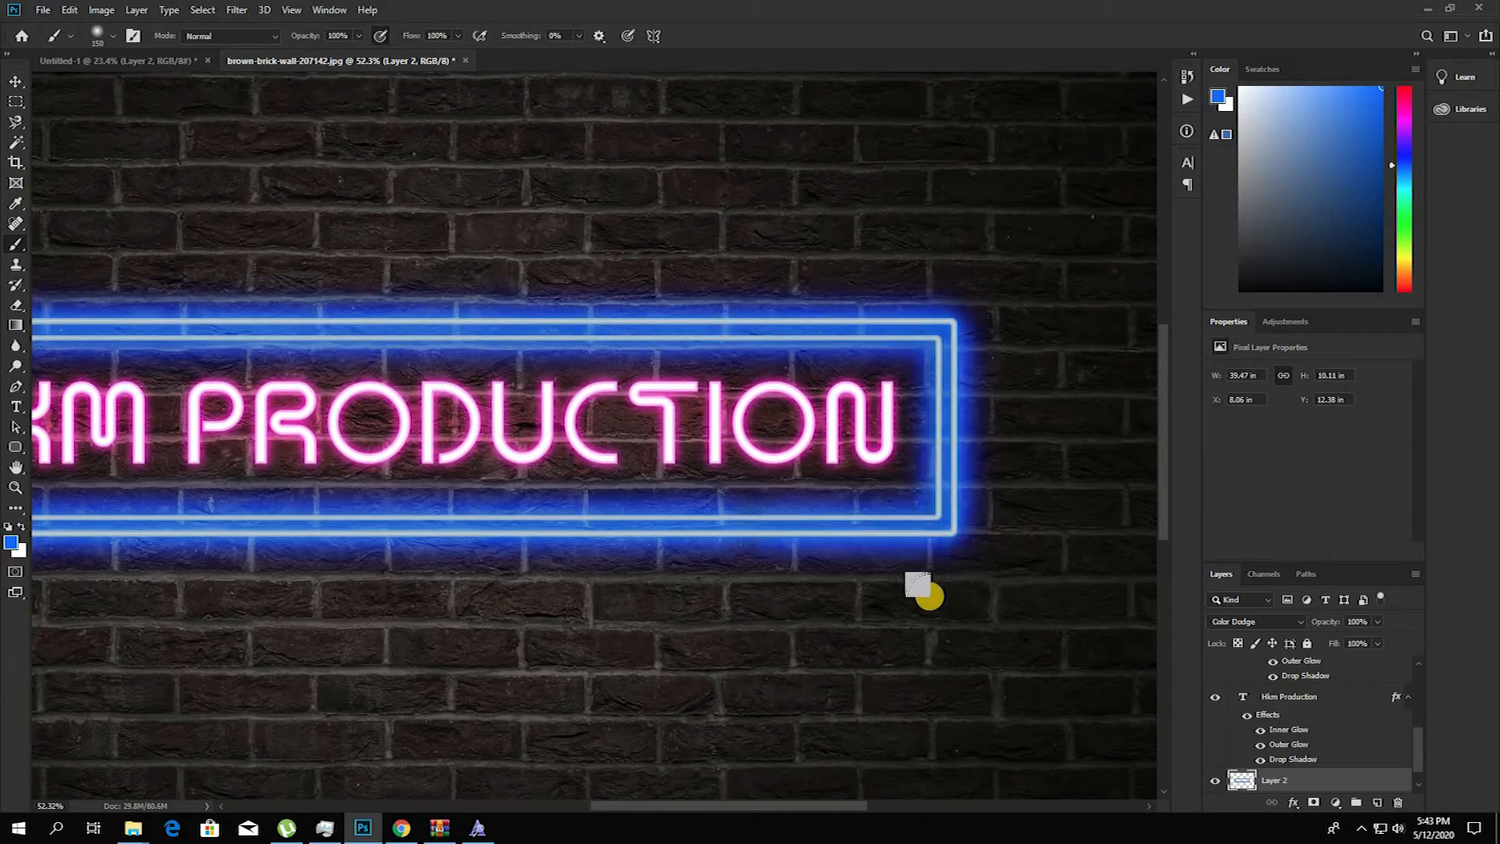
scroll(928, 597, "down", 4)
scroll(752, 418, "up", 4)
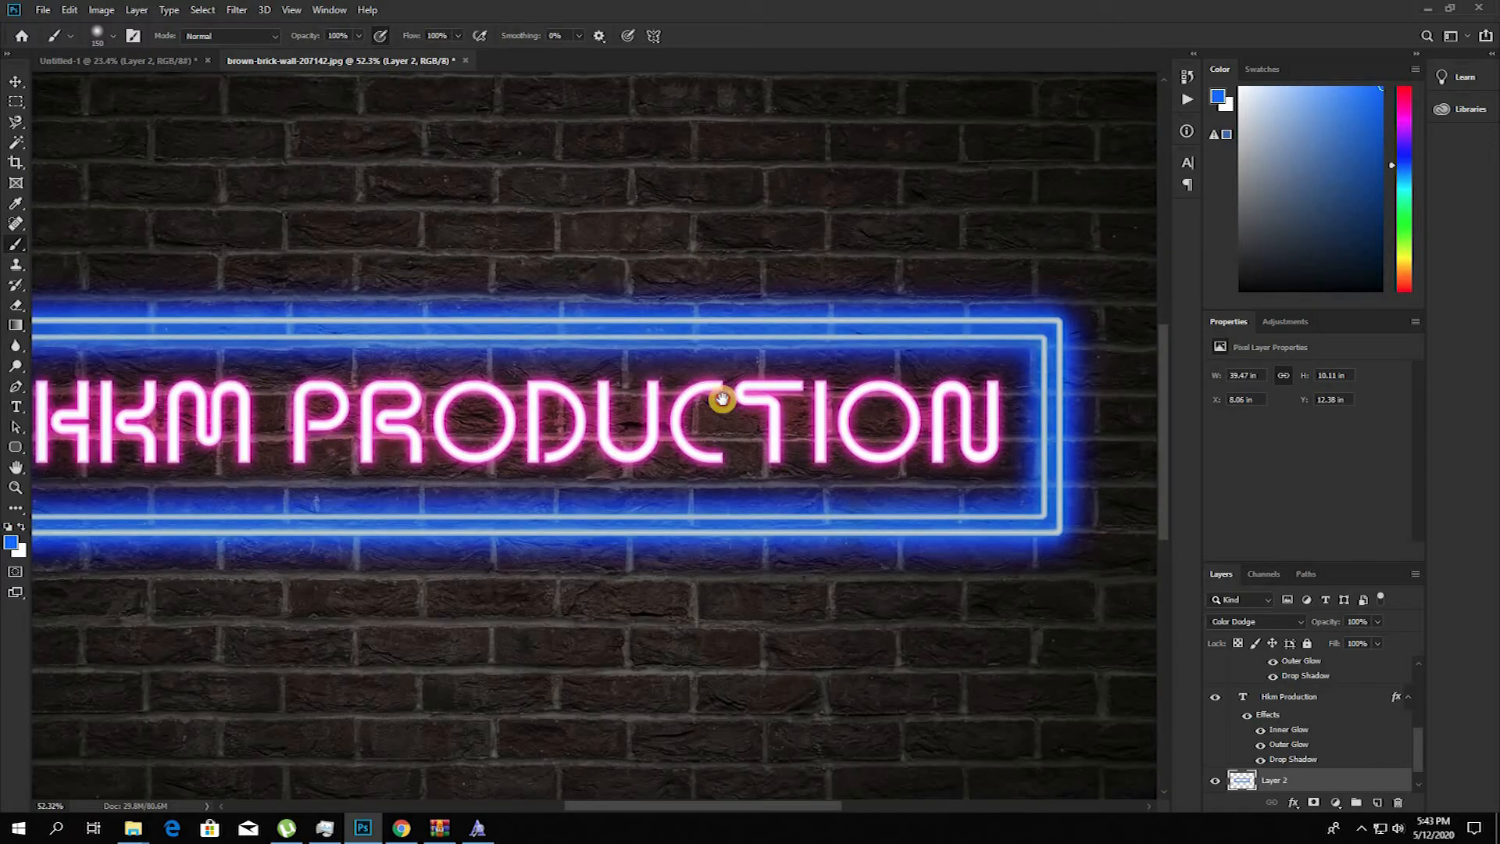
Step: Lower the blue glow layer's opacity to 38%
left_click(1374, 625)
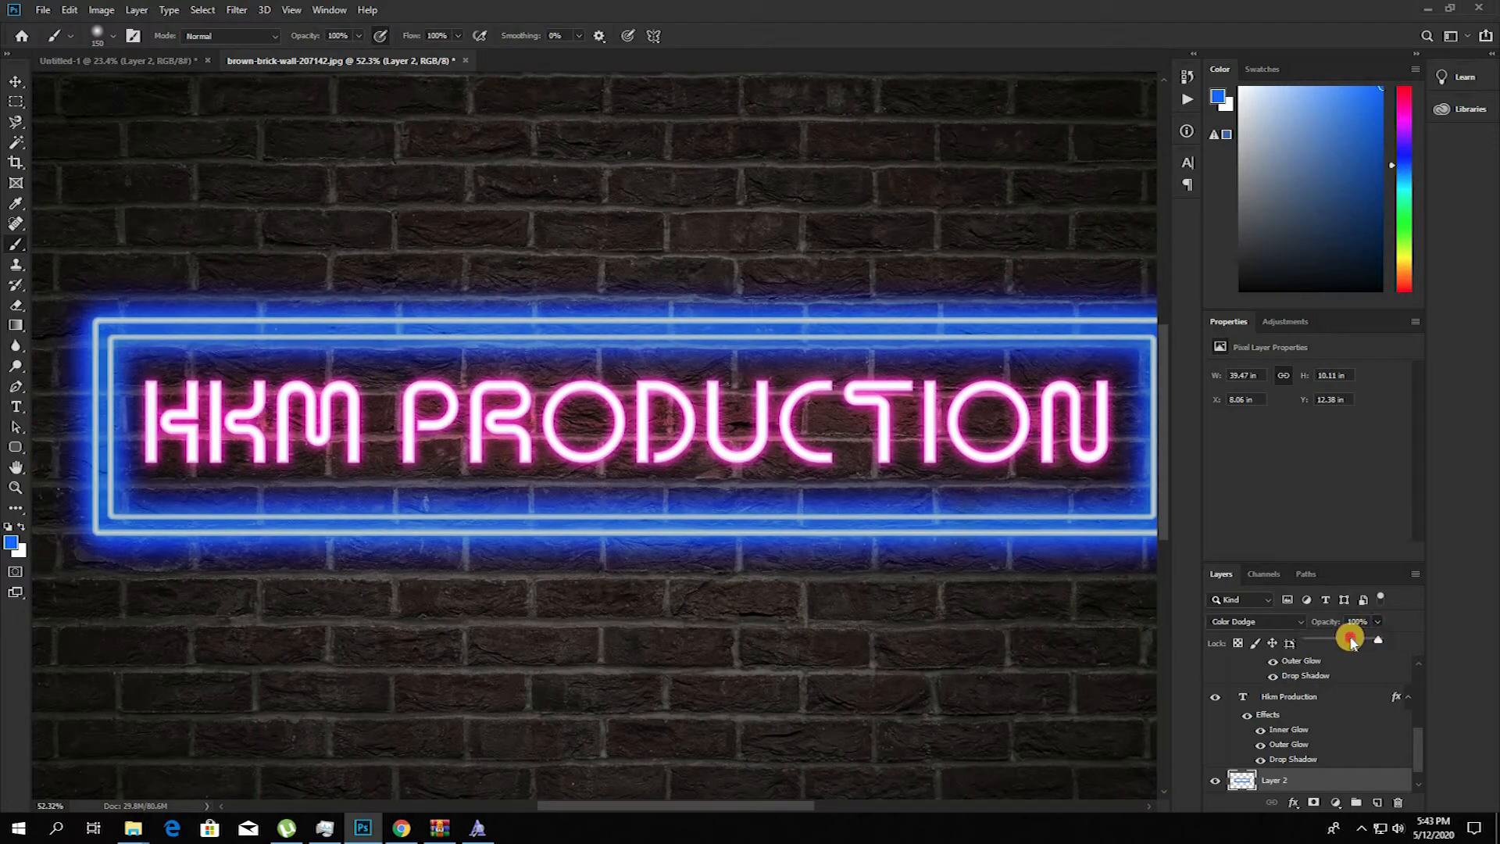
mouse_move(1350, 639)
left_mouse_down()
mouse_move(1320, 642)
mouse_move(1341, 640)
left_mouse_up()
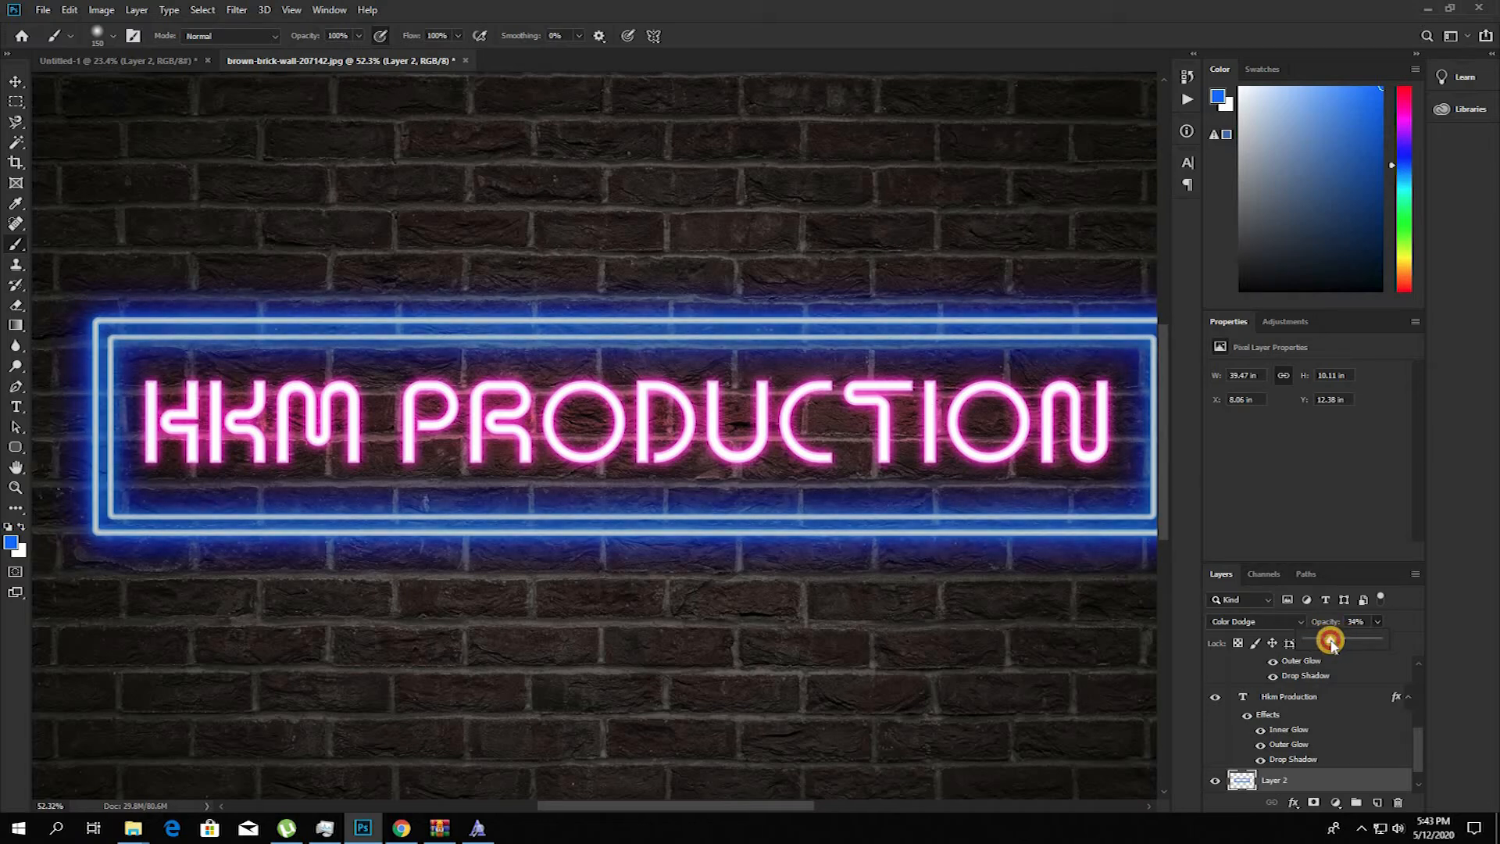
left_click_drag(1333, 641, 1336, 641)
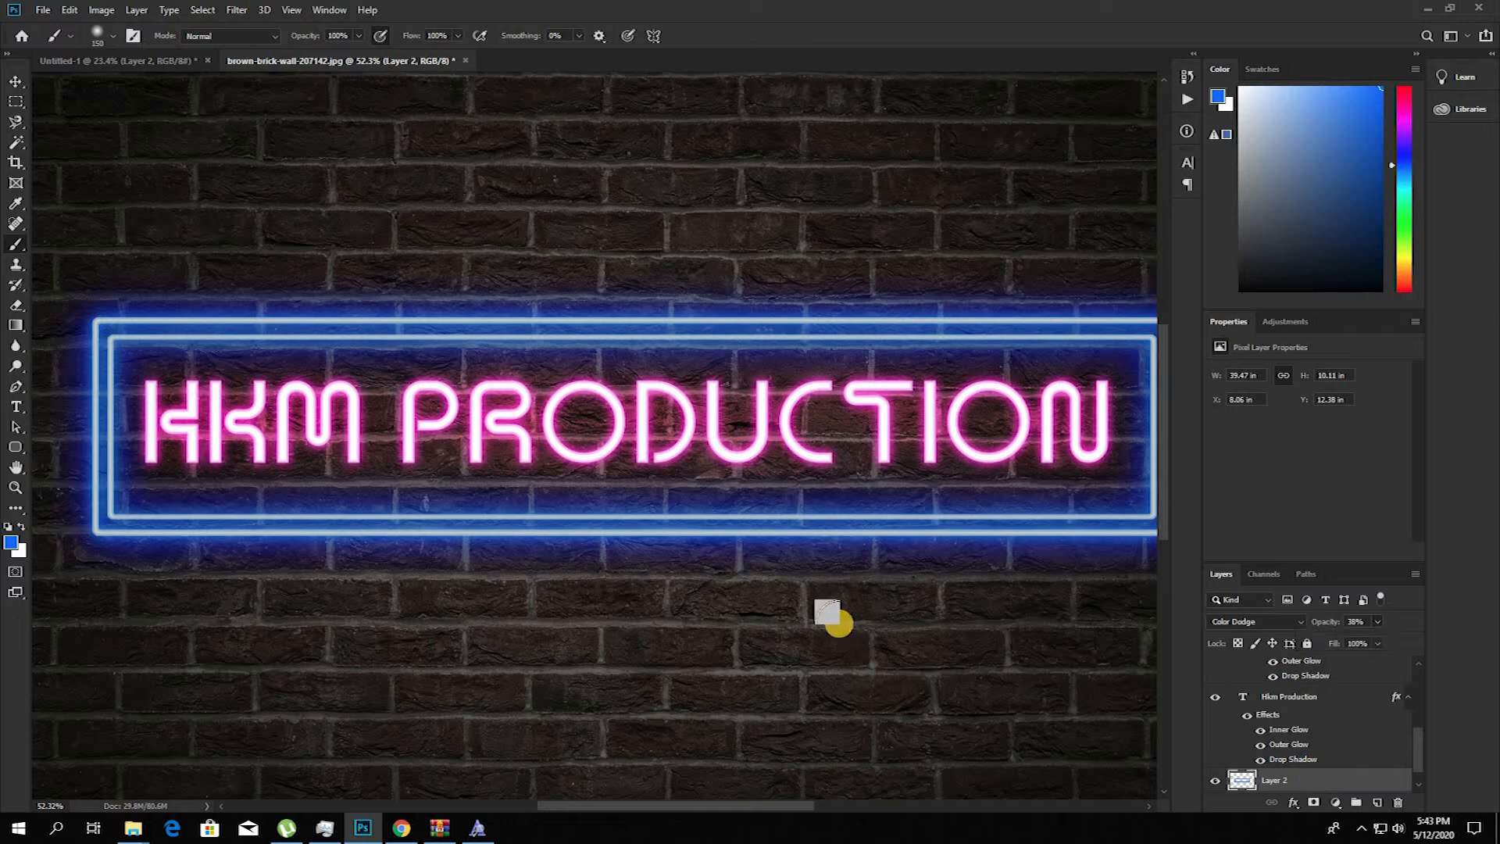
scroll(812, 607, "down", 2)
scroll(750, 579, "up", 8)
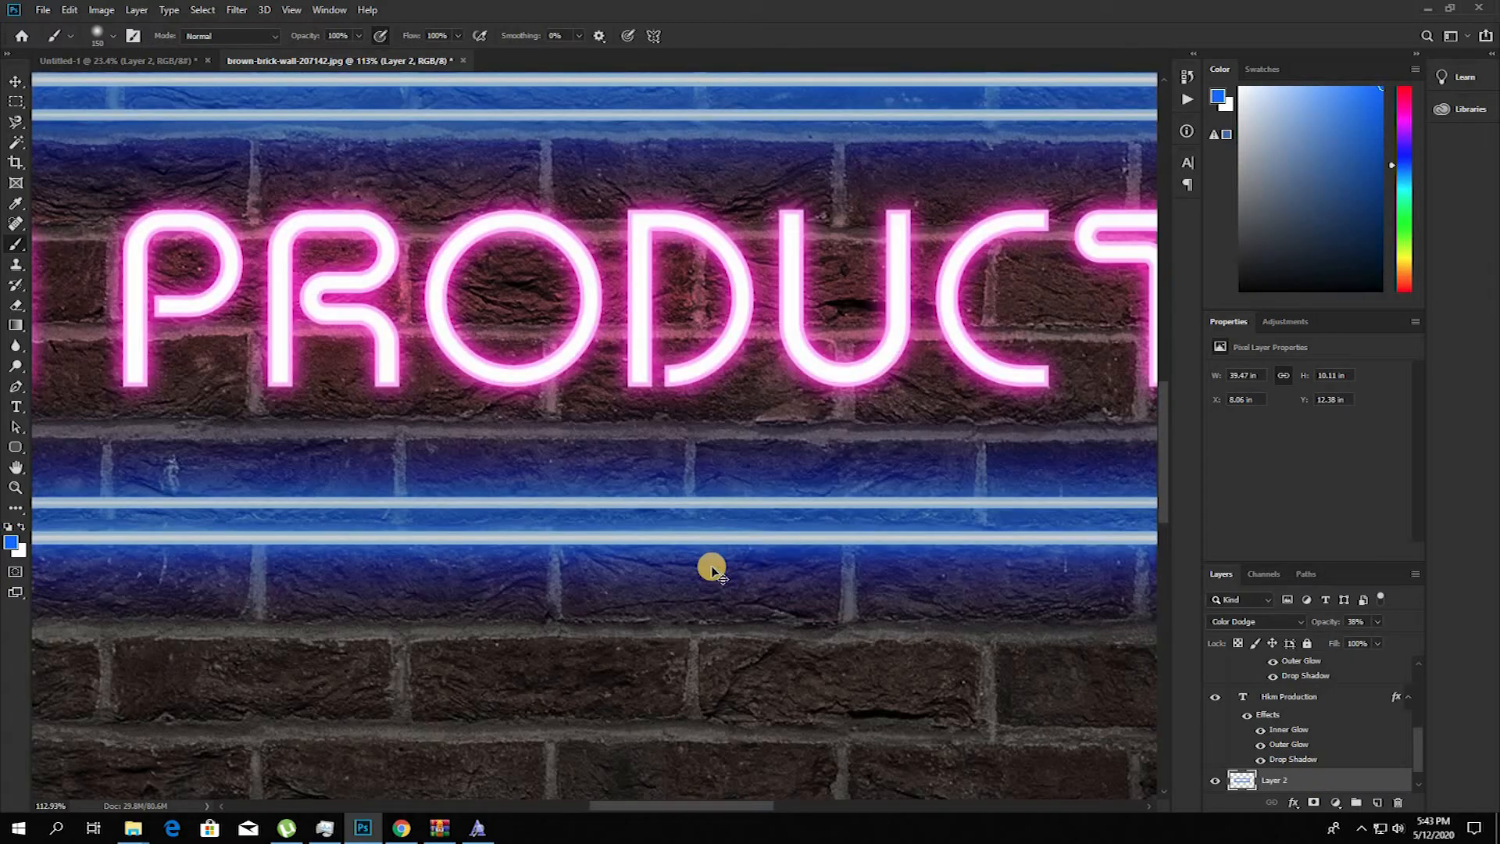
Step: Nudge the blue glow layer slightly downward to Y 12.4 in with Free Transform and return to the Brush tool
key("ctrl+t")
key("Return")
key("b")
scroll(778, 568, "down", 5)
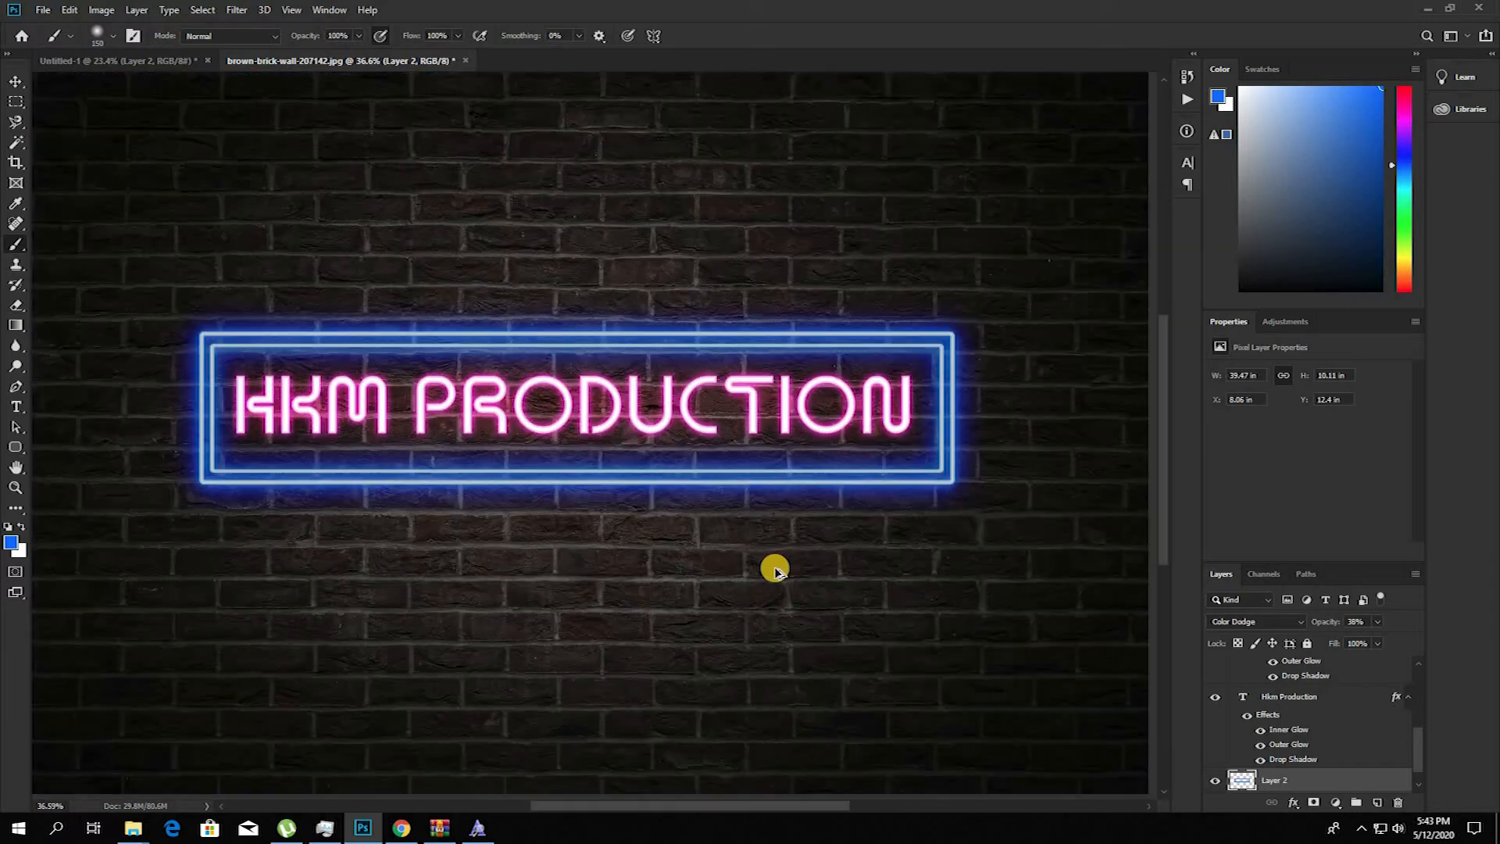
scroll(775, 569, "up", 2)
left_click_drag(562, 457, 711, 463)
Step: Change the blue glow layer's blend mode to Overlay and raise its opacity to 100%
left_click(1284, 625)
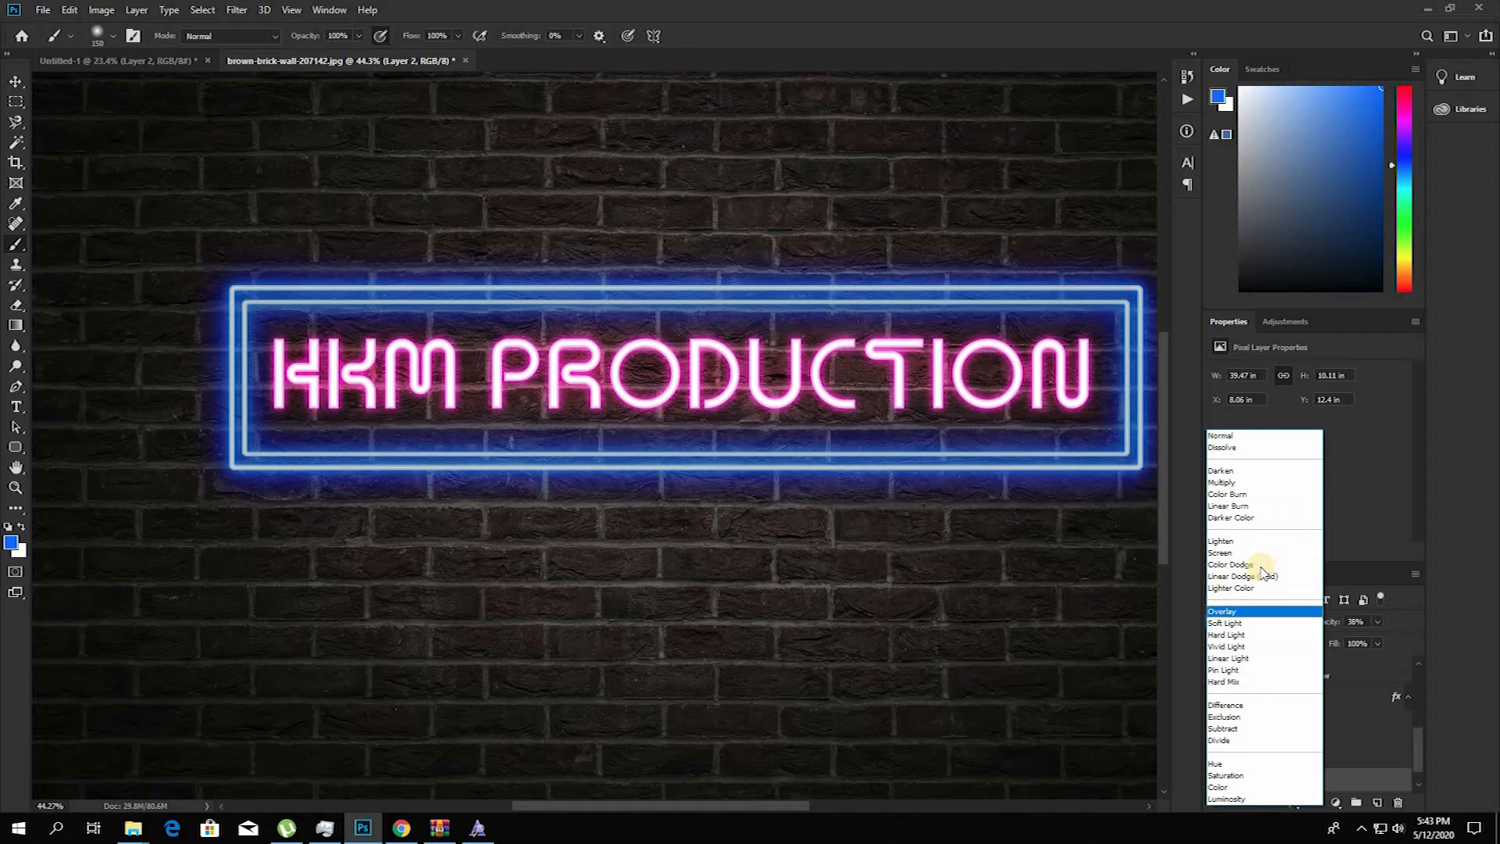
left_click(1246, 611)
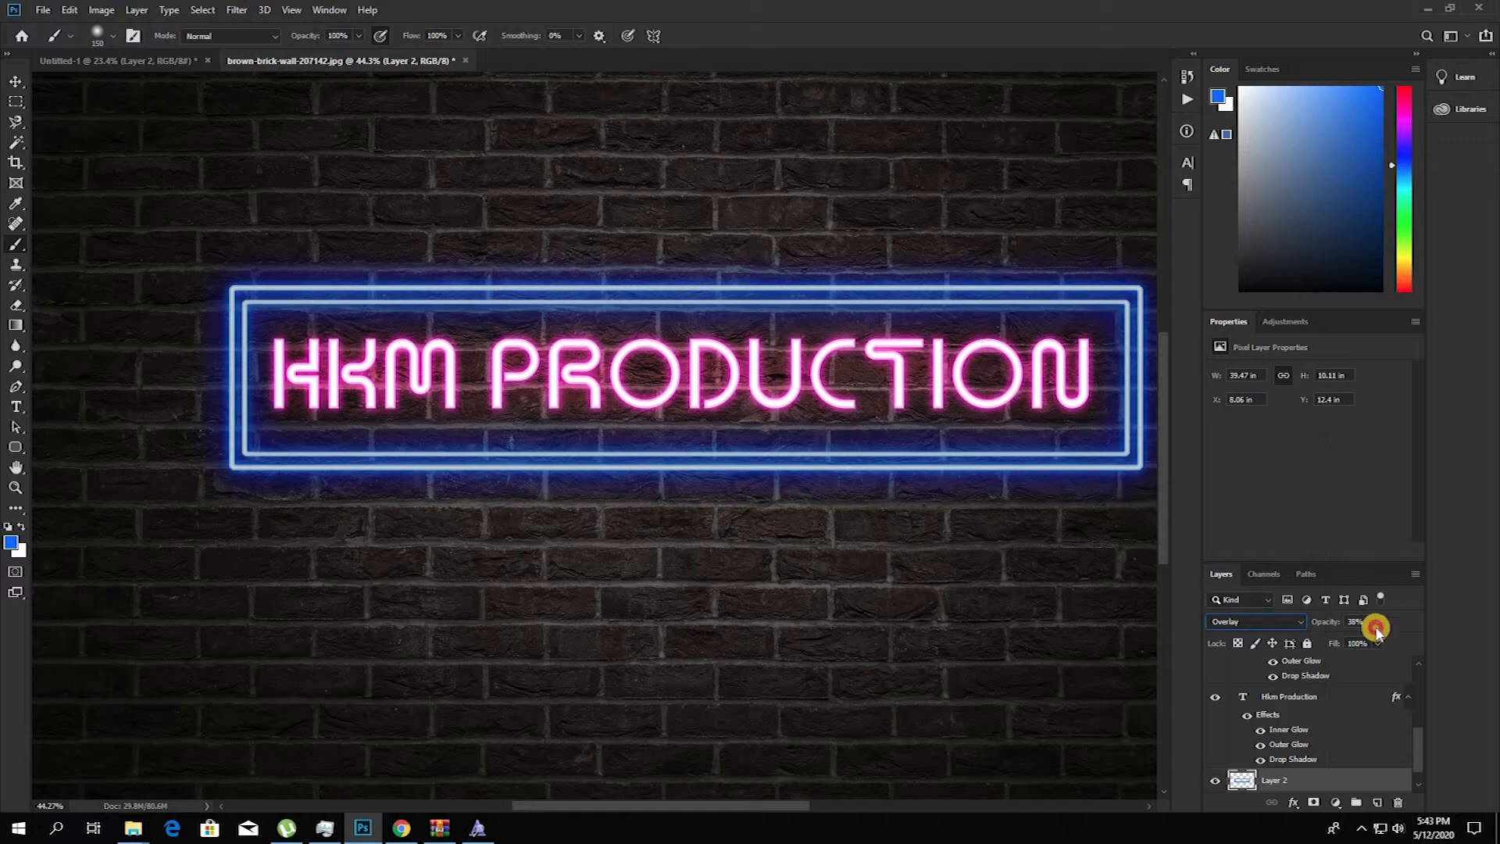
left_click_drag(1381, 642, 1454, 639)
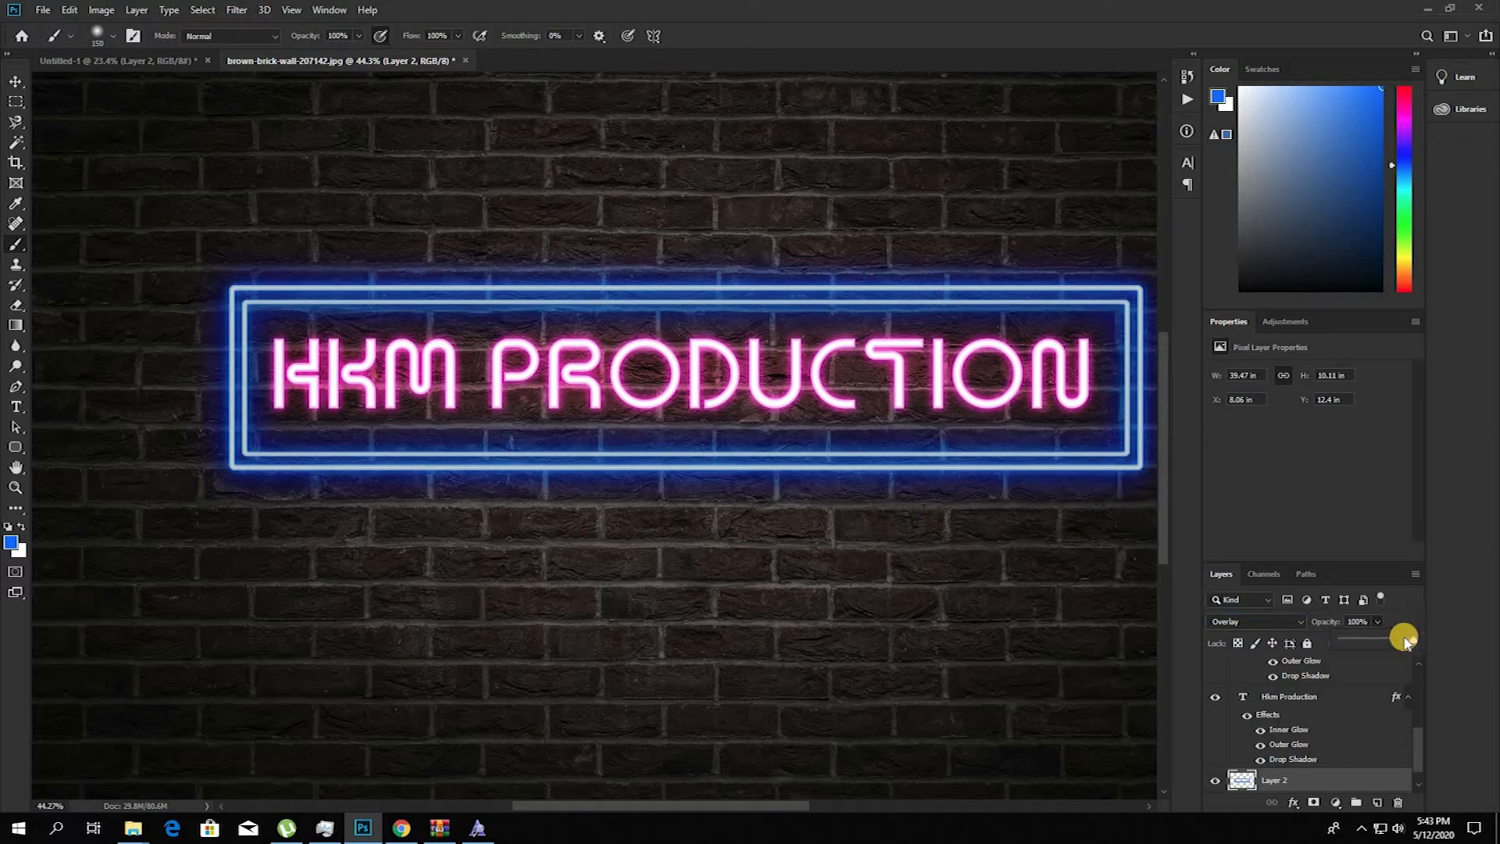
scroll(715, 537, "up", 5)
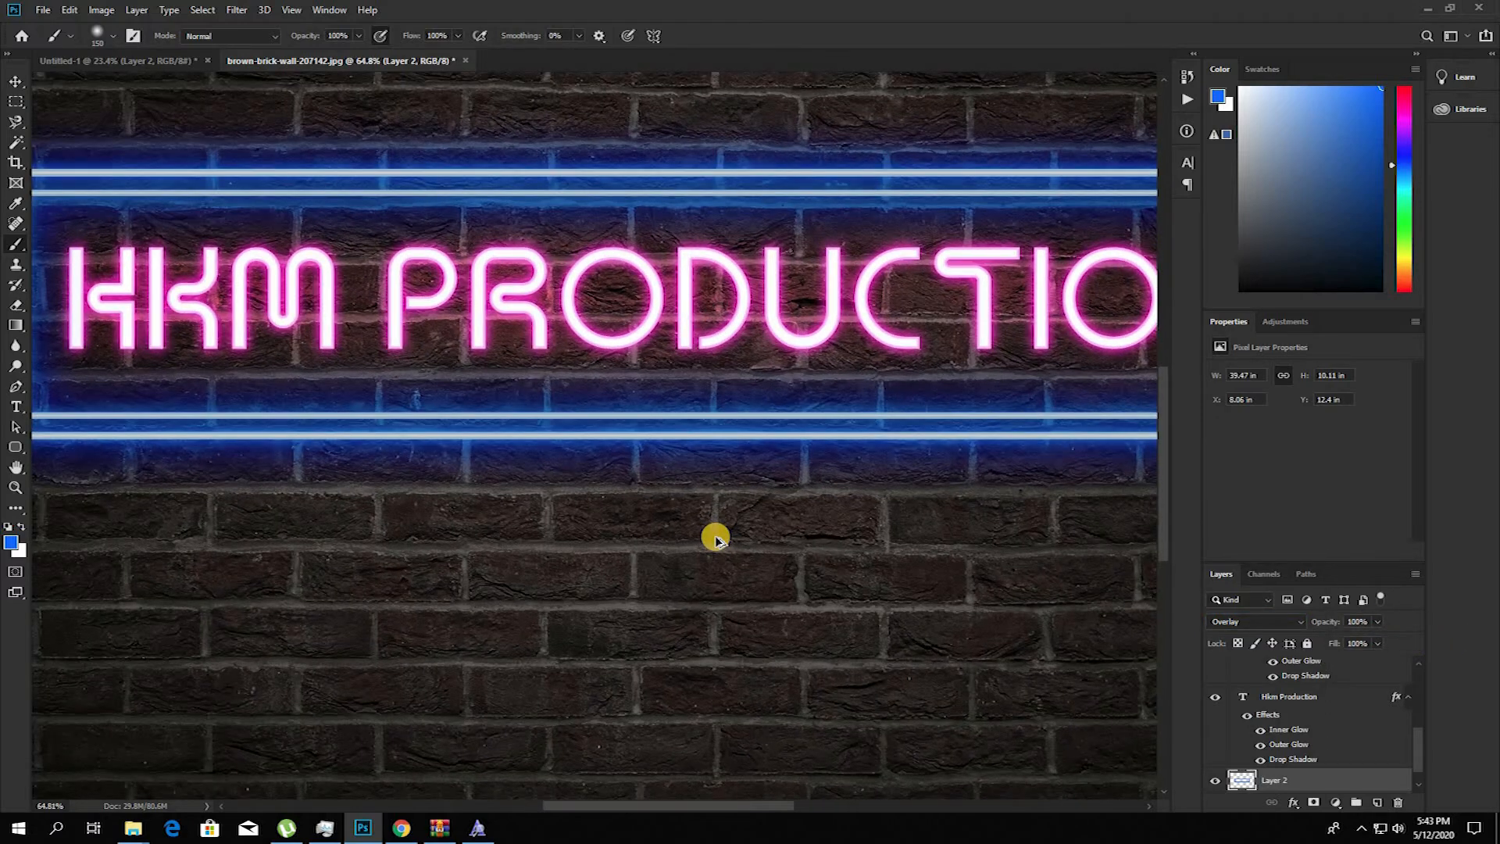
scroll(715, 537, "up", 6)
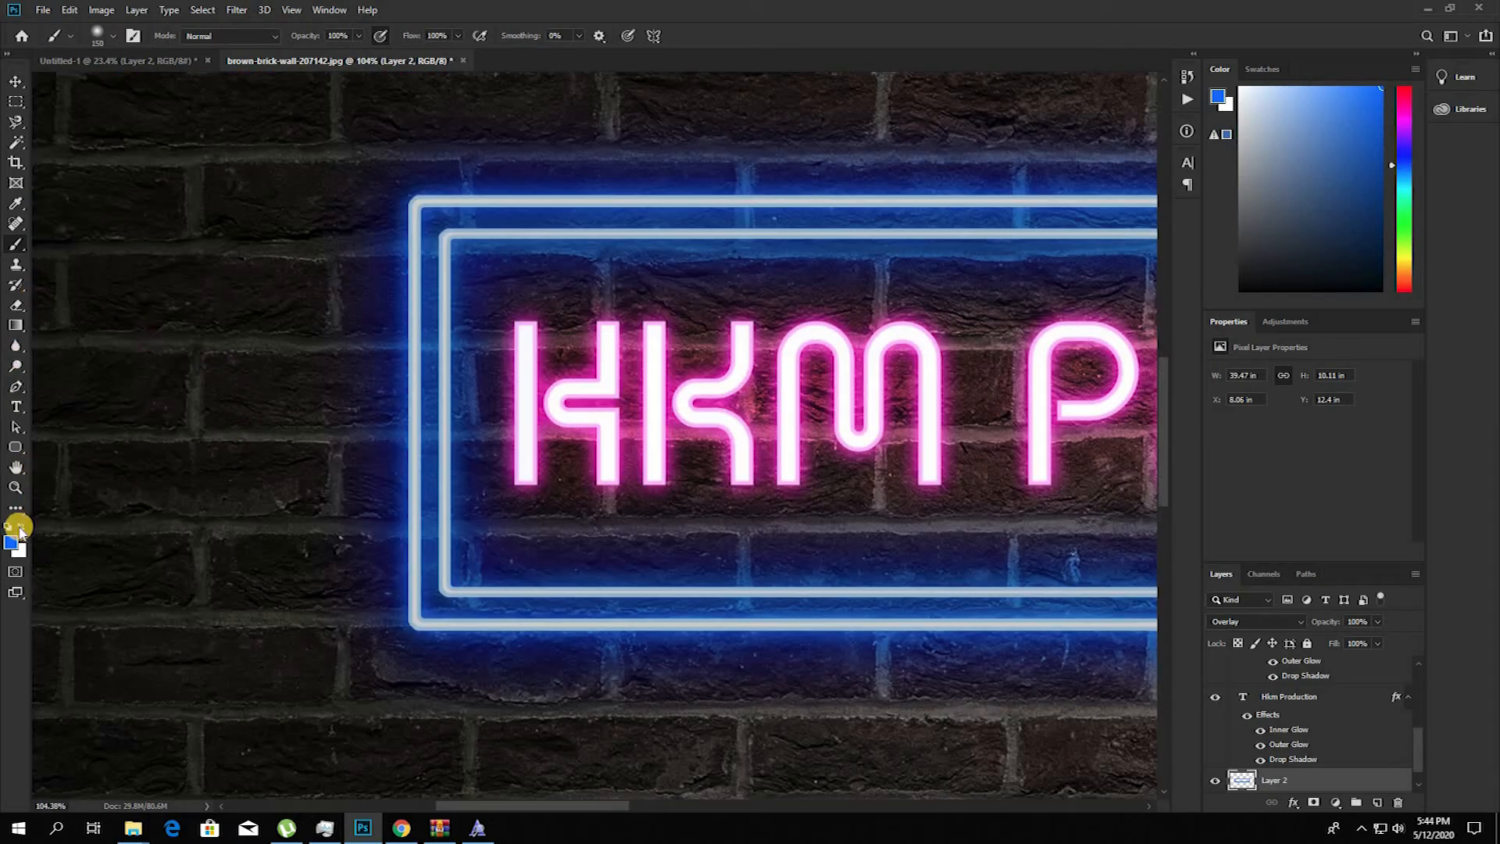
Step: Set the foreground colour to pink ff0096 and add a new layer above the blue glow layer
left_click(16, 539)
left_click(975, 74)
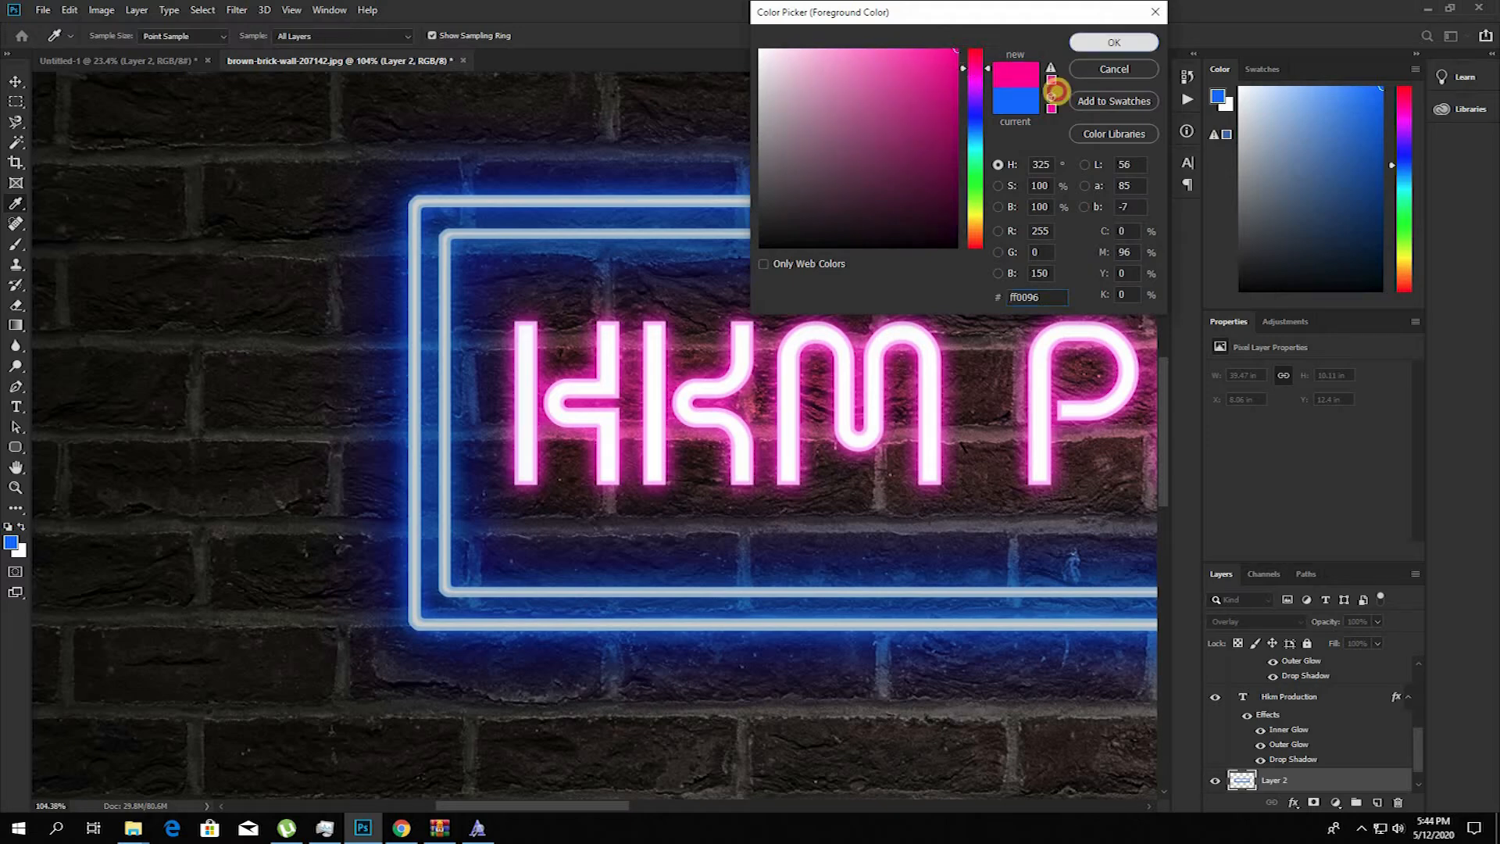
left_click(1078, 42)
left_click(1374, 806)
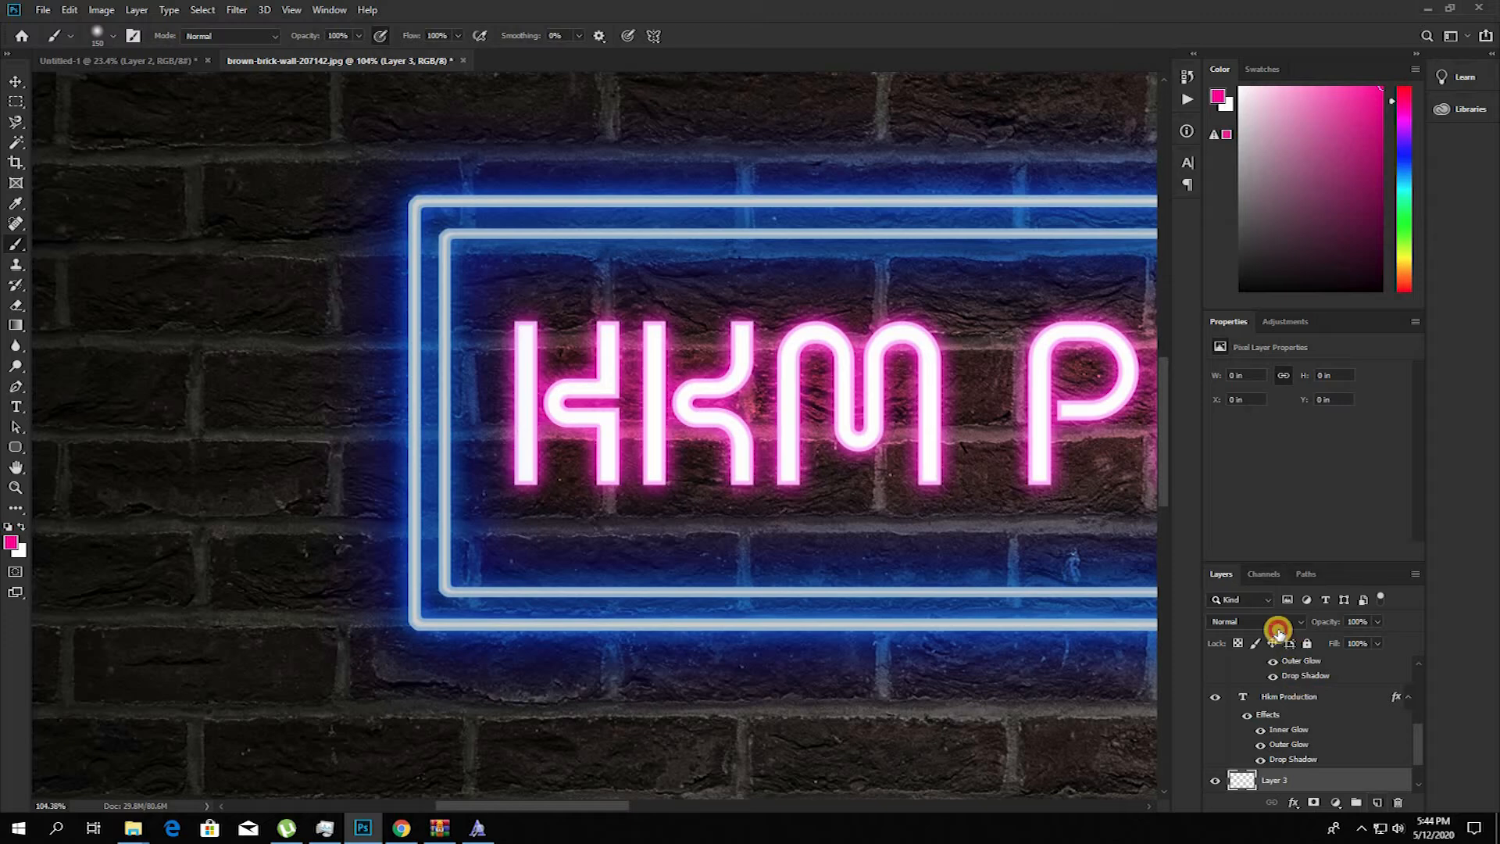
left_click(1276, 621)
left_click(1246, 564)
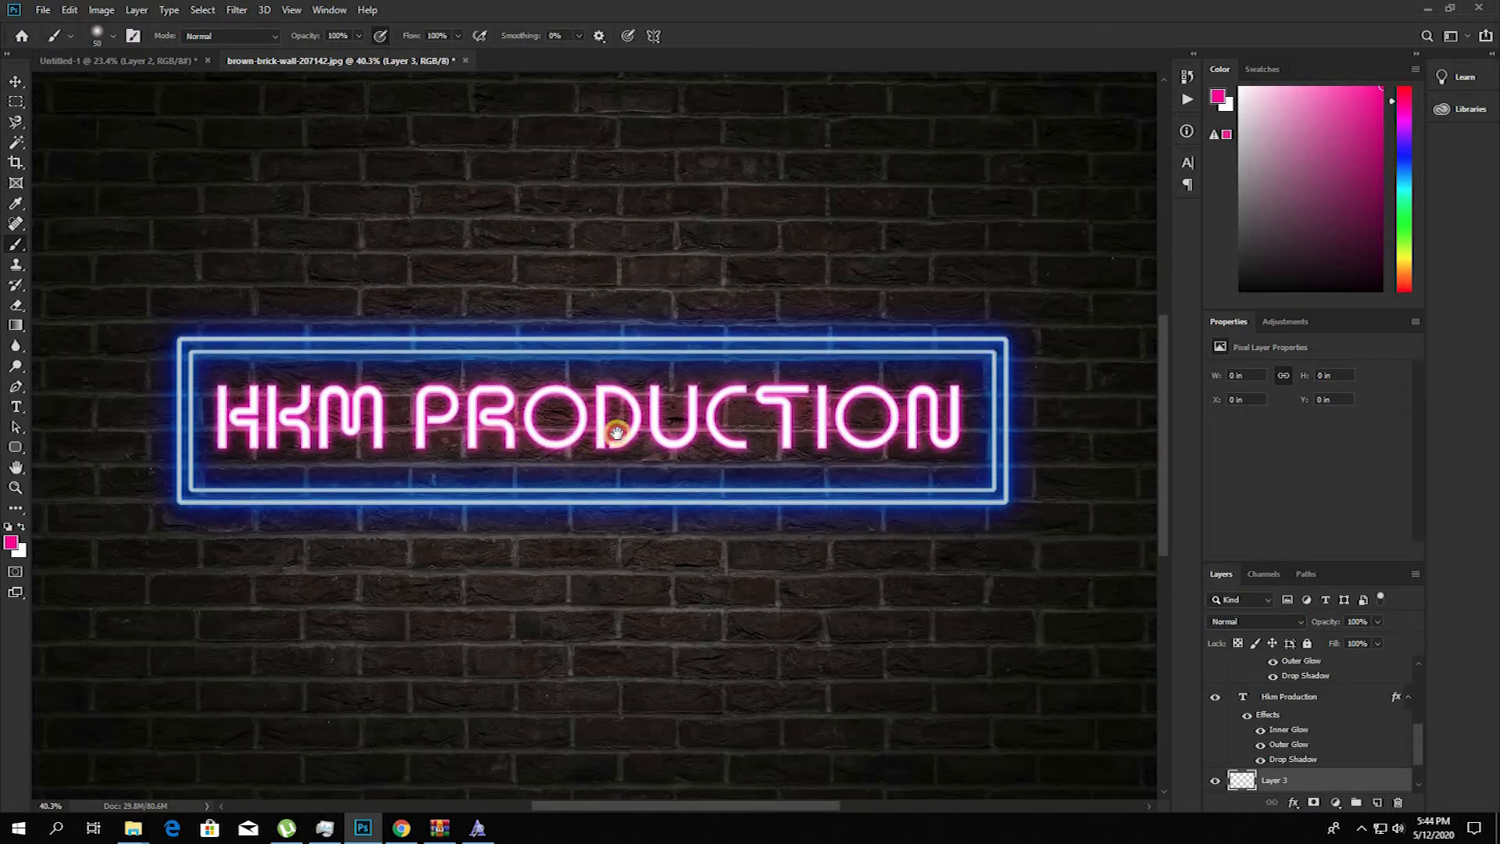
Step: Enlarge the soft brush to 400 px and paint a pink glow behind the whole HKM PRODUCTION text
scroll(625, 438, "left", 2)
key("bracketright")
key("bracketright")
key("bracketright")
key("bracketright")
key("bracketright")
left_click(1012, 413)
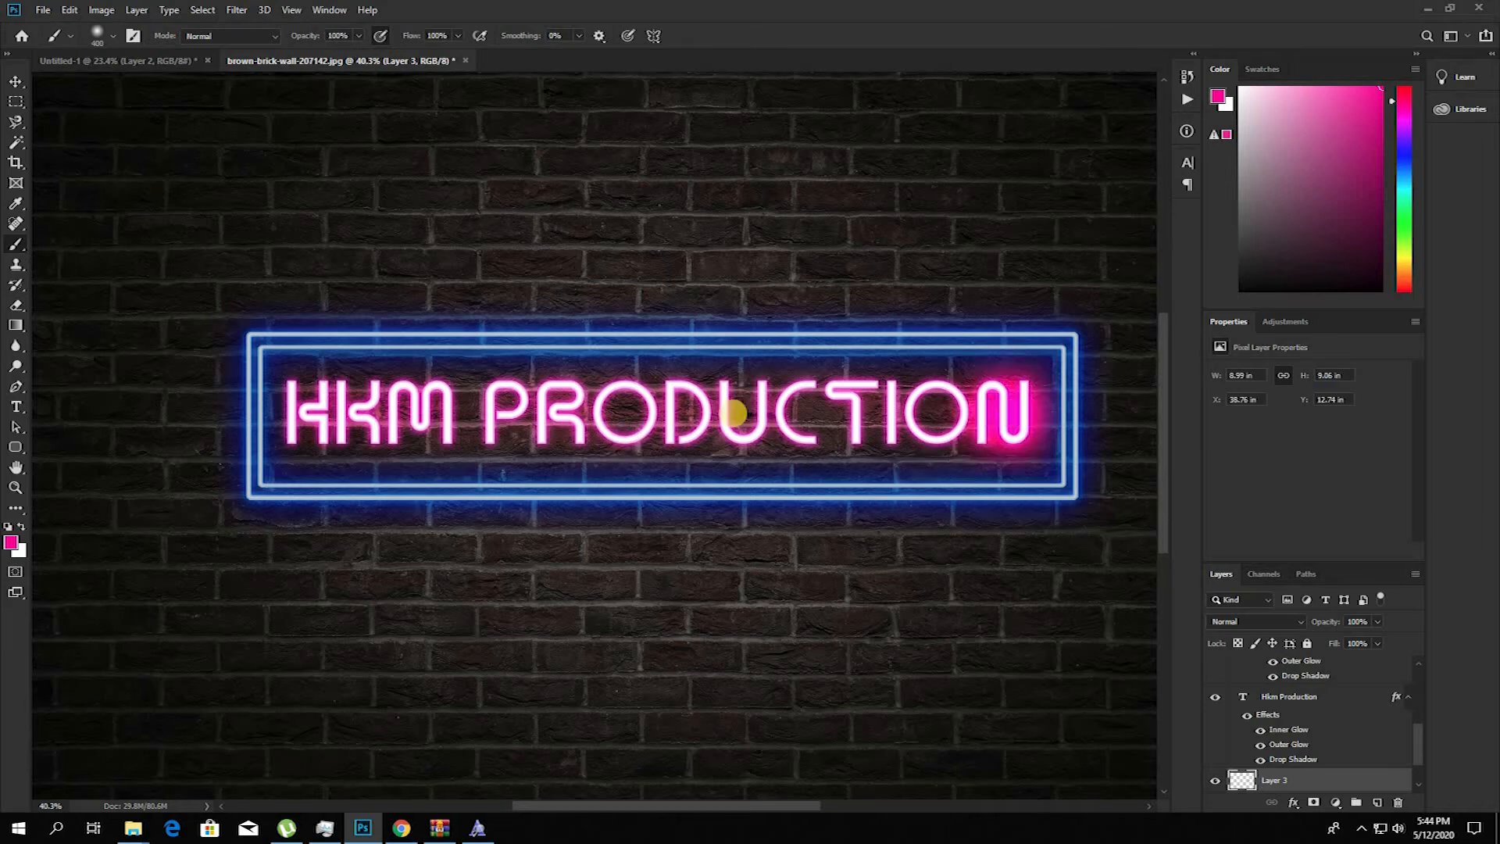
scroll(723, 415, "up", 1)
left_click(299, 426, "shift")
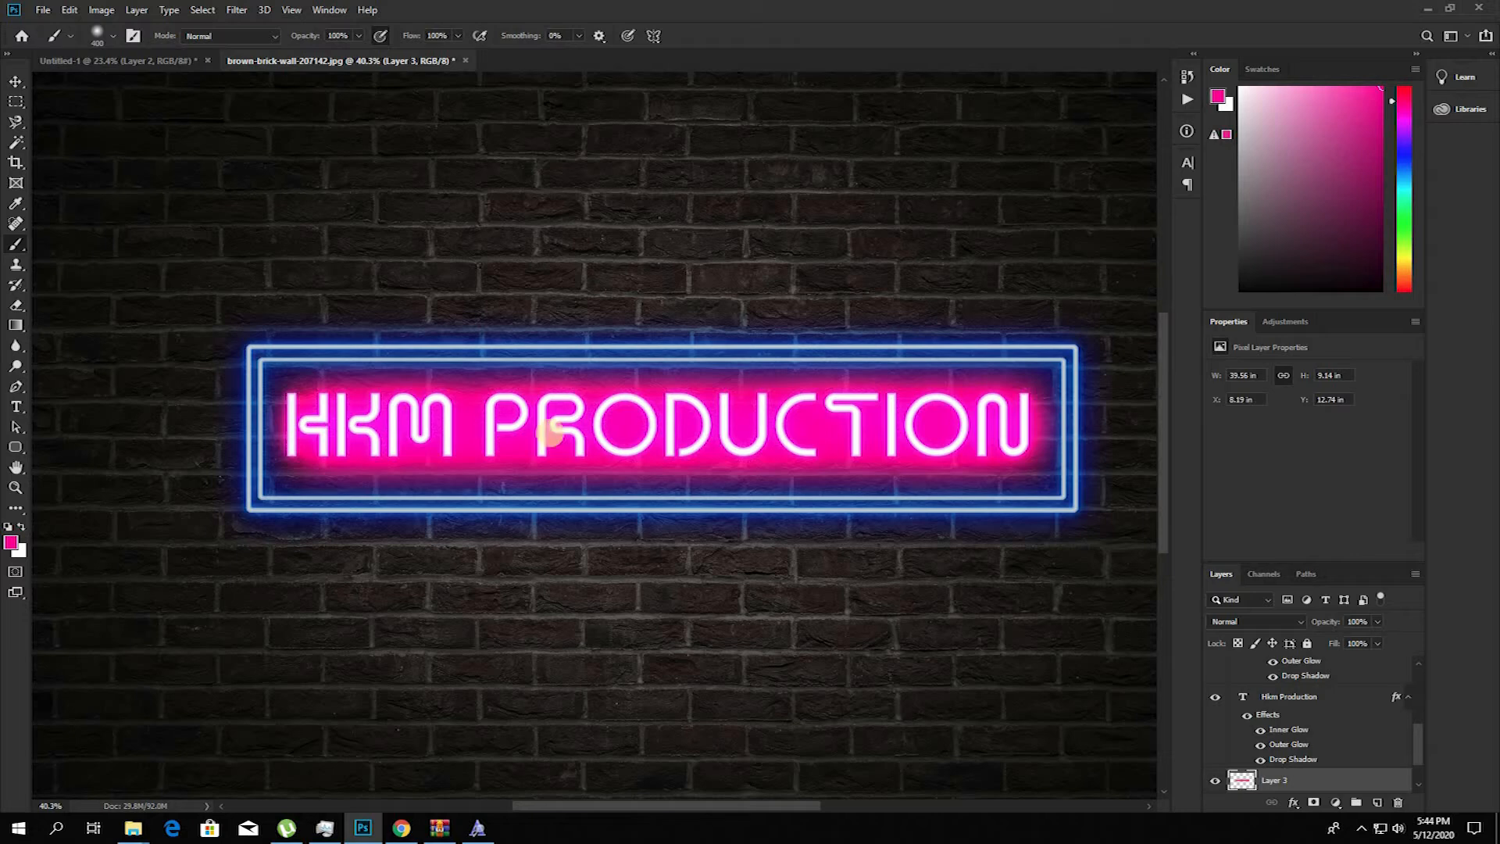
Step: Lower the pink glow layer's opacity to 41% and set its blend mode to Color Dodge
left_click_drag(1378, 633, 1333, 636)
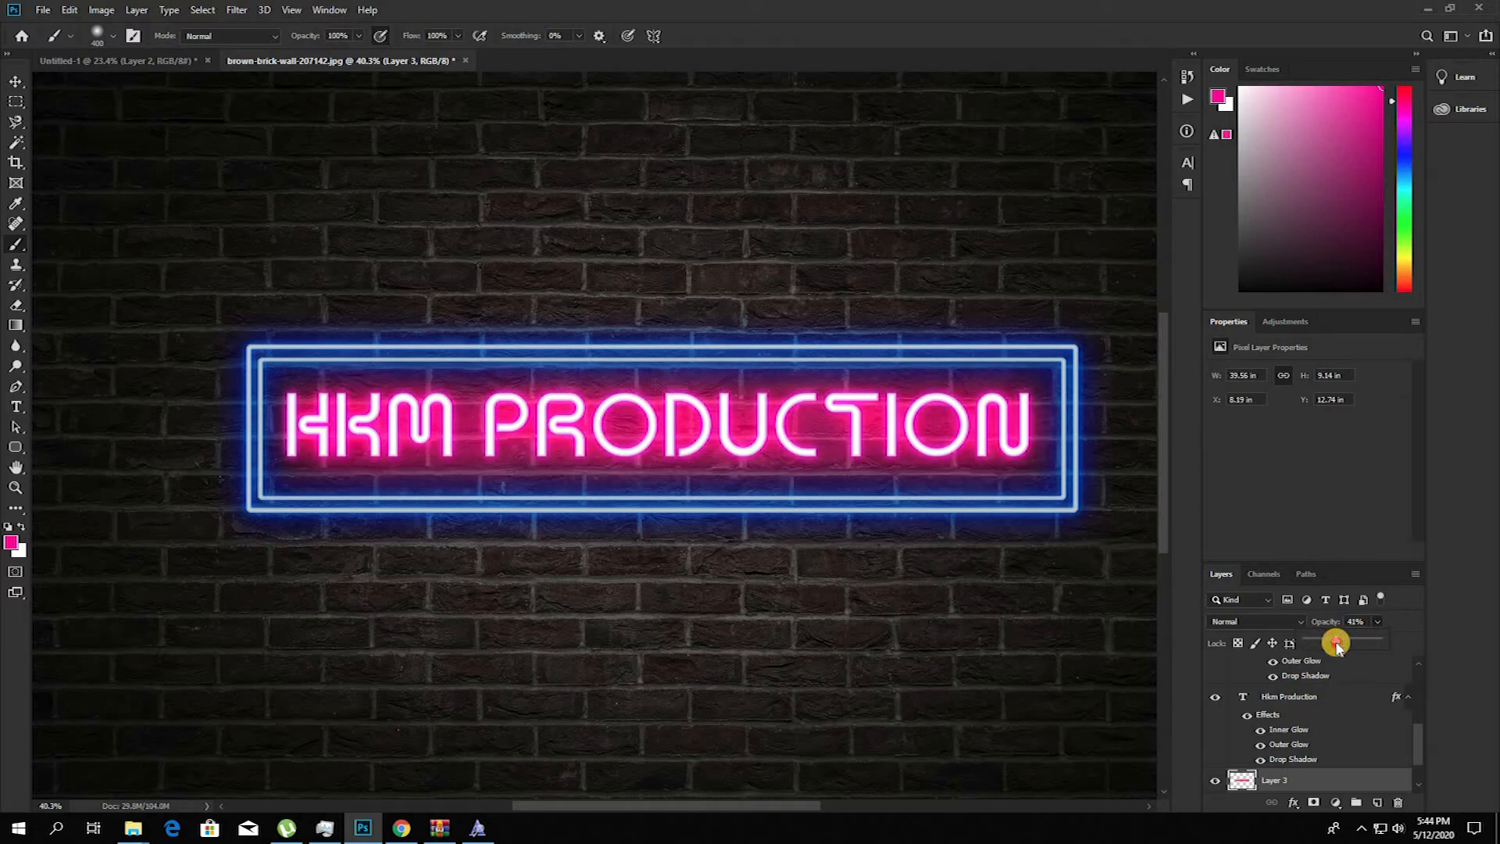
left_click(1289, 623)
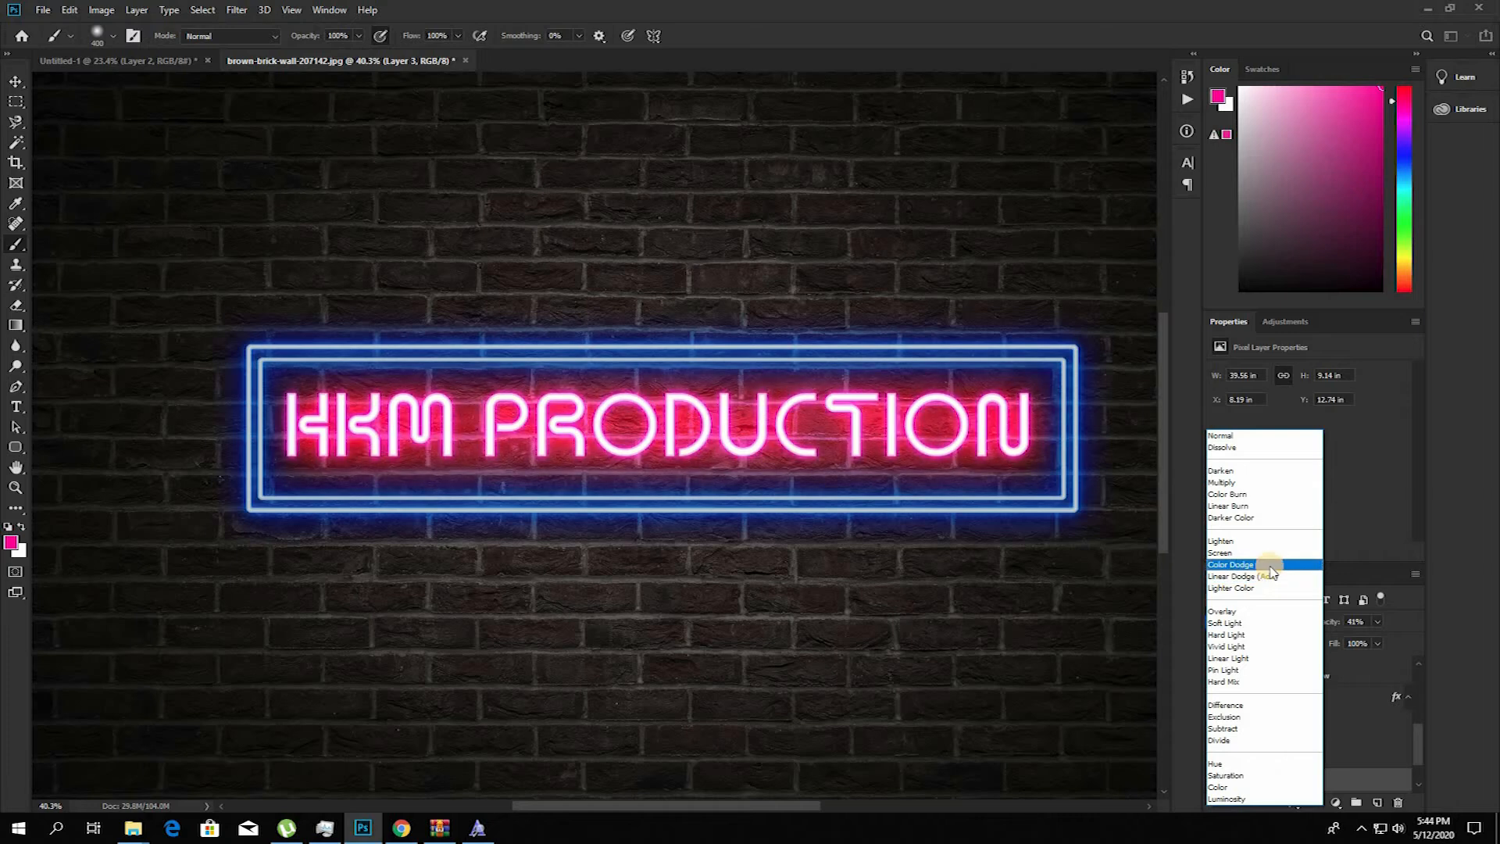
left_click(1271, 570)
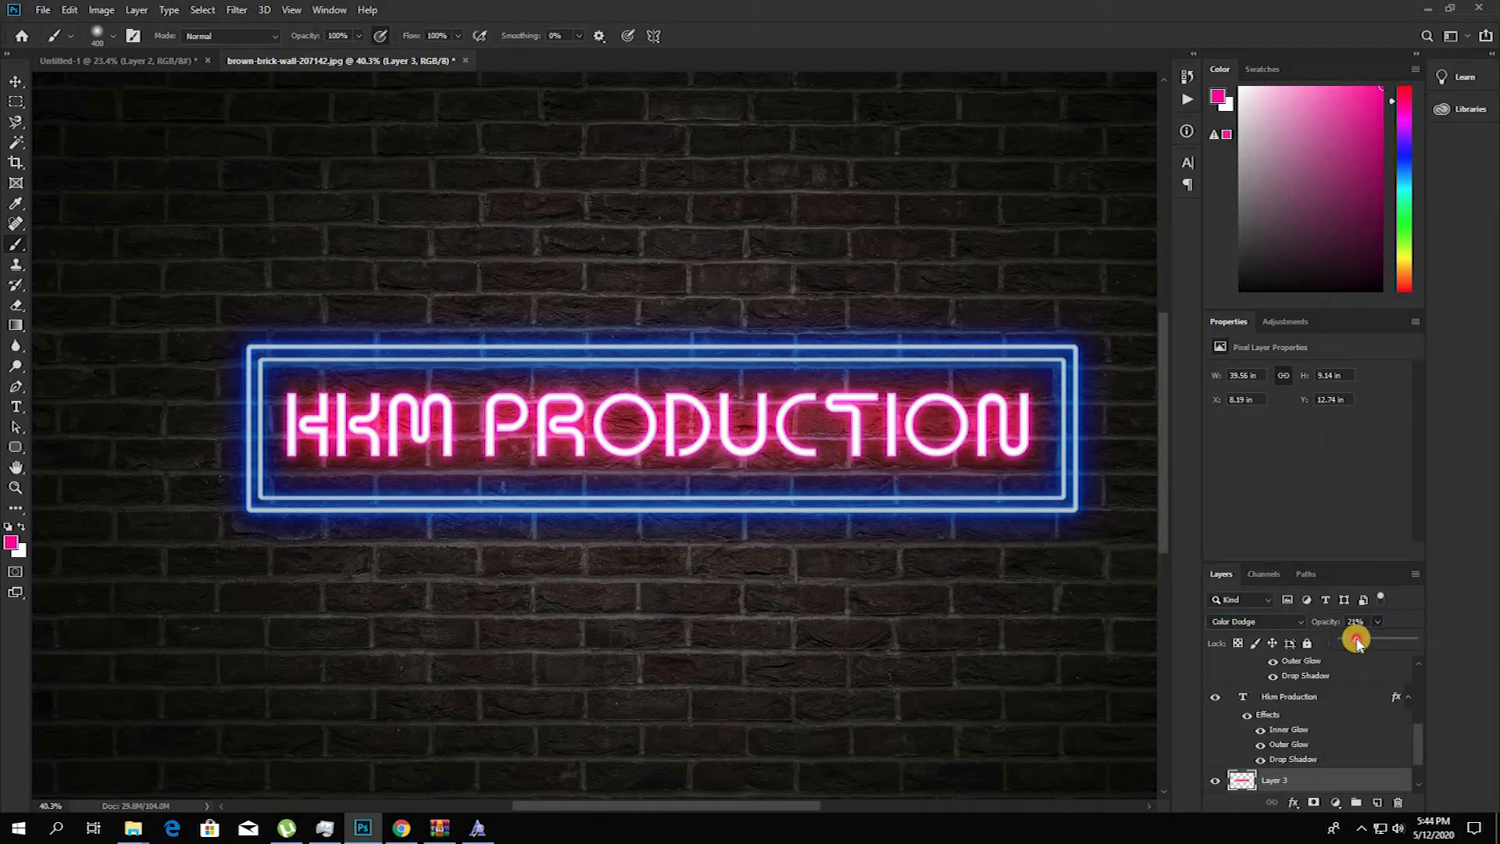
Step: Lower the pink glow layer's opacity to 12% and check its effect by toggling the layer's visibility
left_click(799, 639)
left_click(1215, 776)
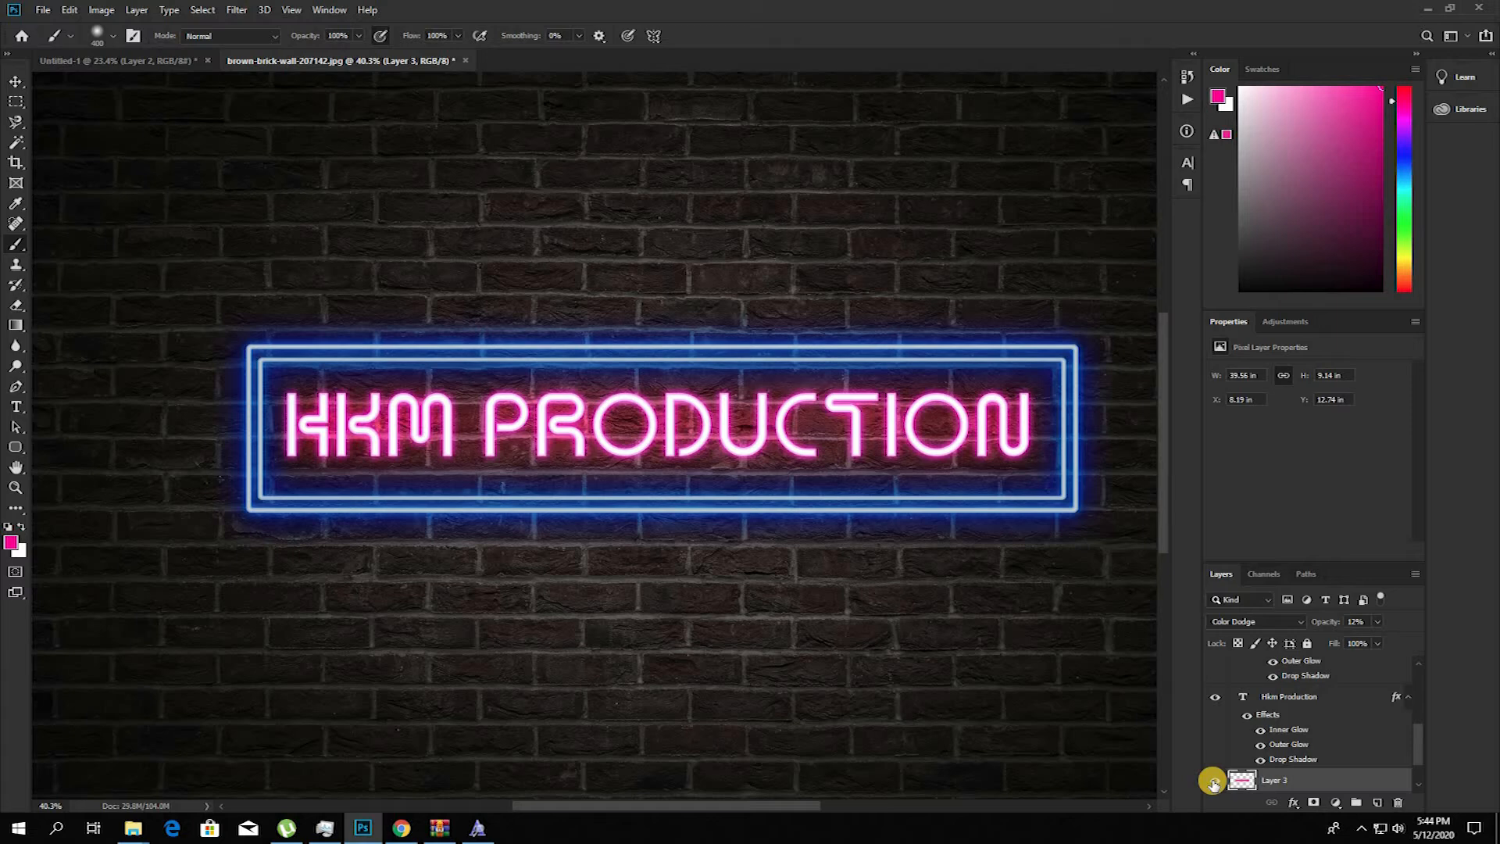
Step: Add a new layer above the Hue/Saturation adjustment and fill it with the merged image using Apply Image
scroll(622, 455, "up", 2)
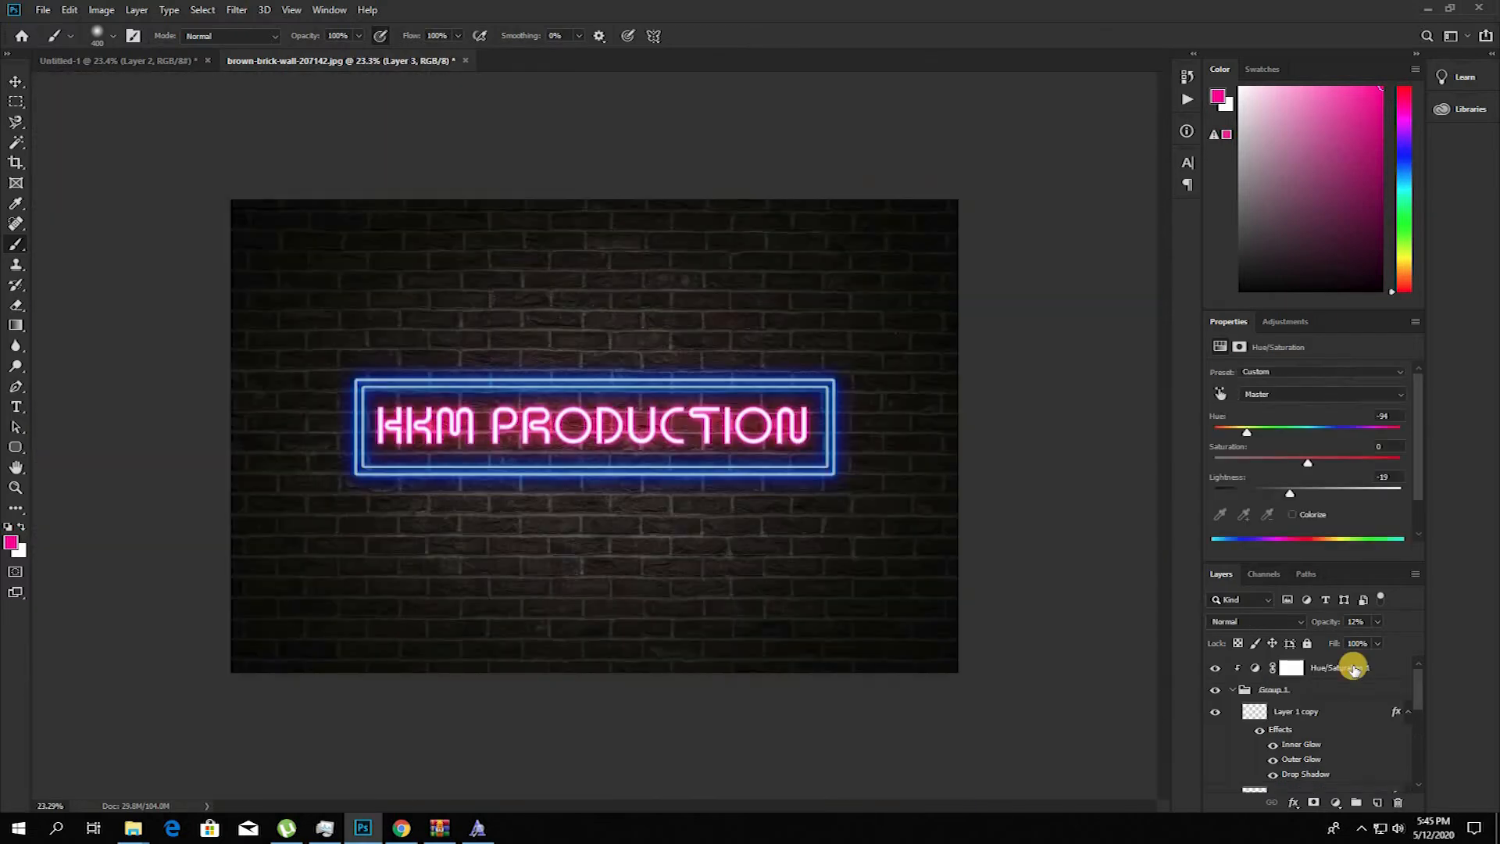
left_click(1354, 668)
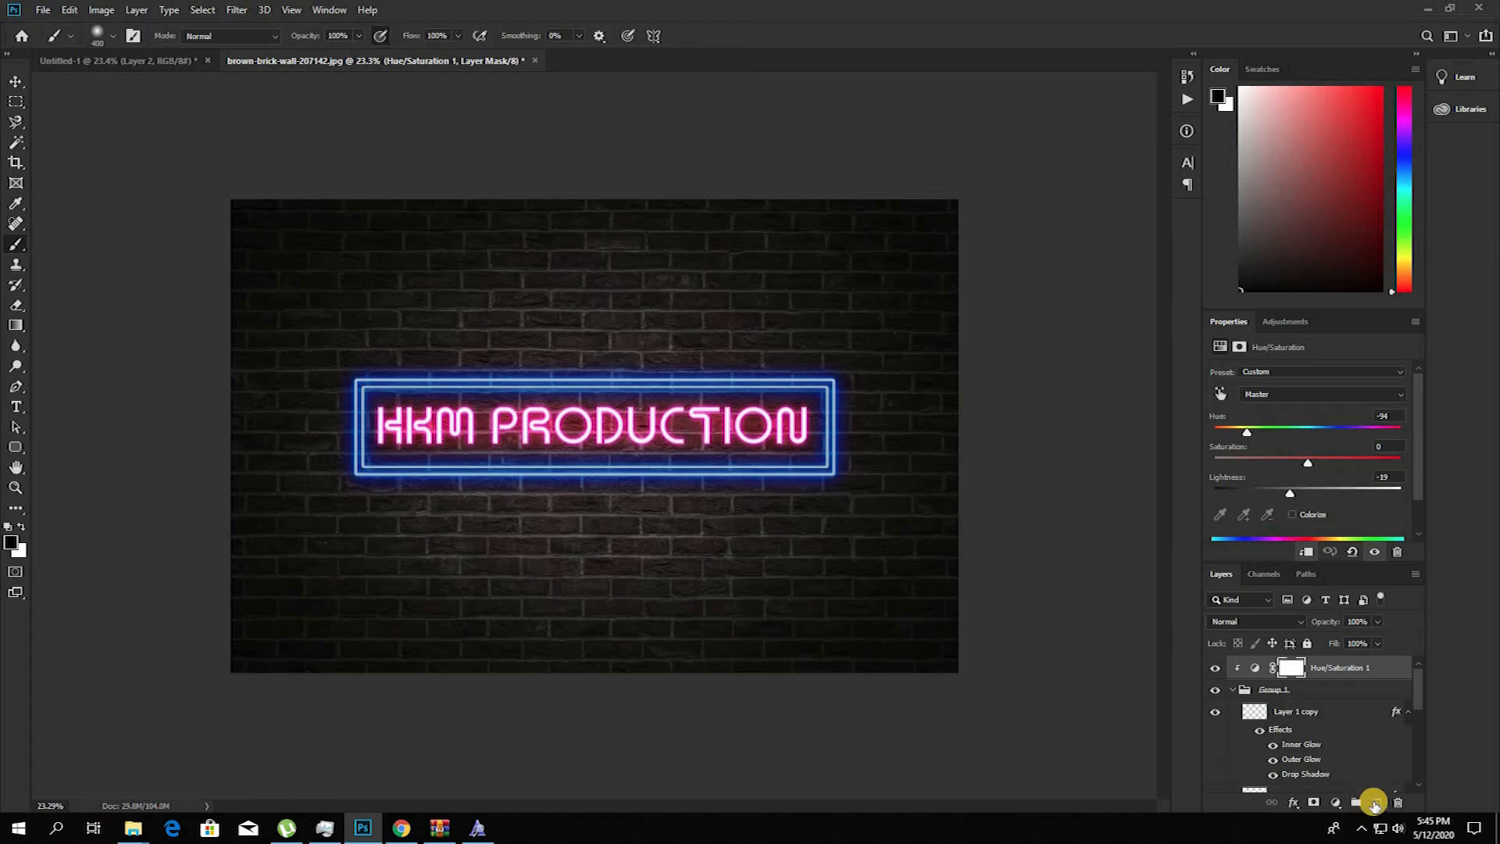
left_click(1367, 805)
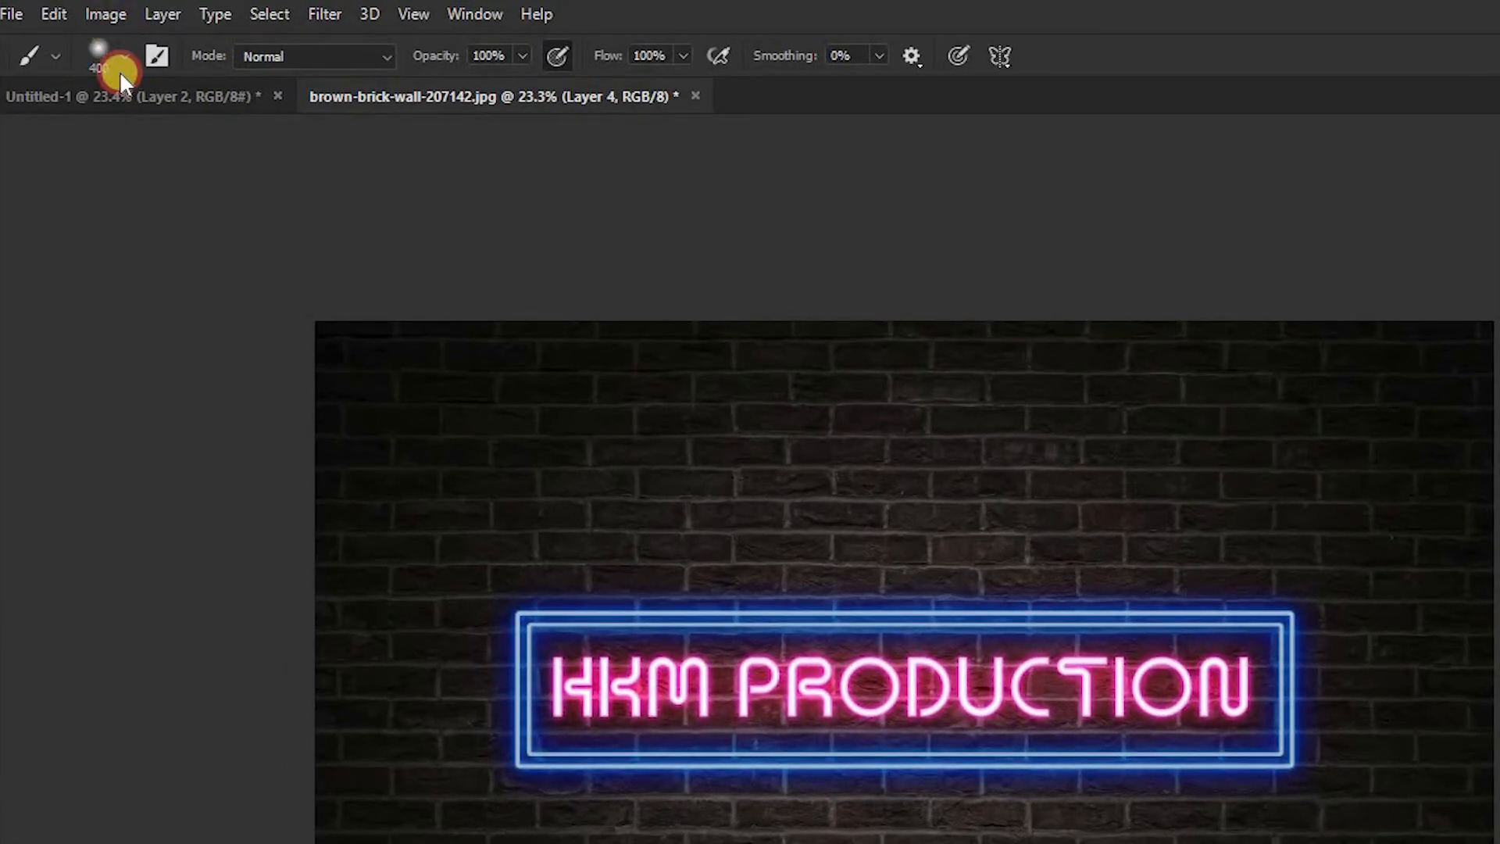
left_click(110, 16)
left_click(149, 386)
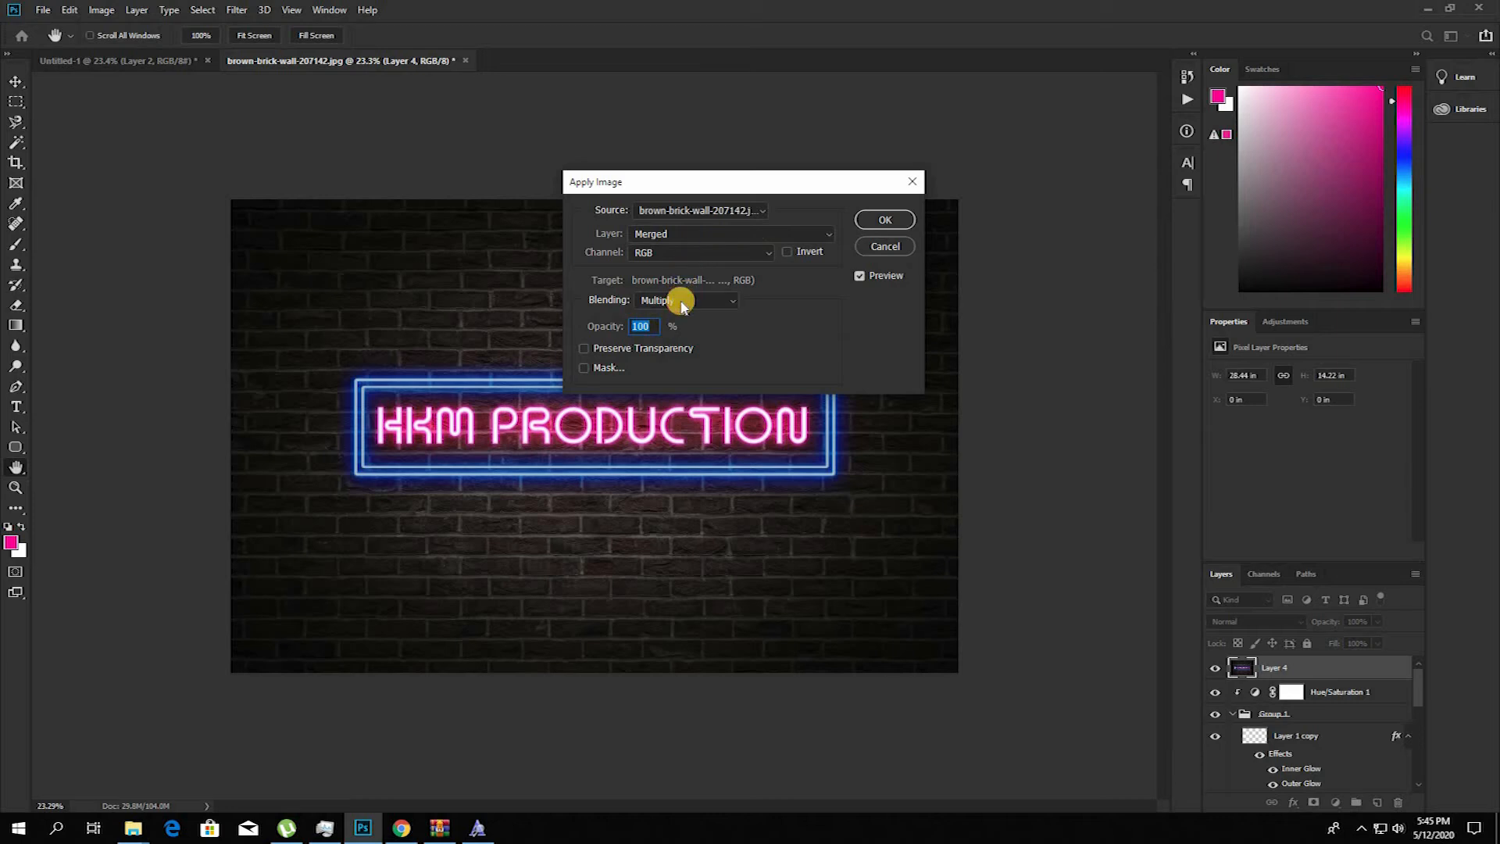
left_click(681, 301)
left_click(681, 302)
left_click(675, 319)
left_click(881, 222)
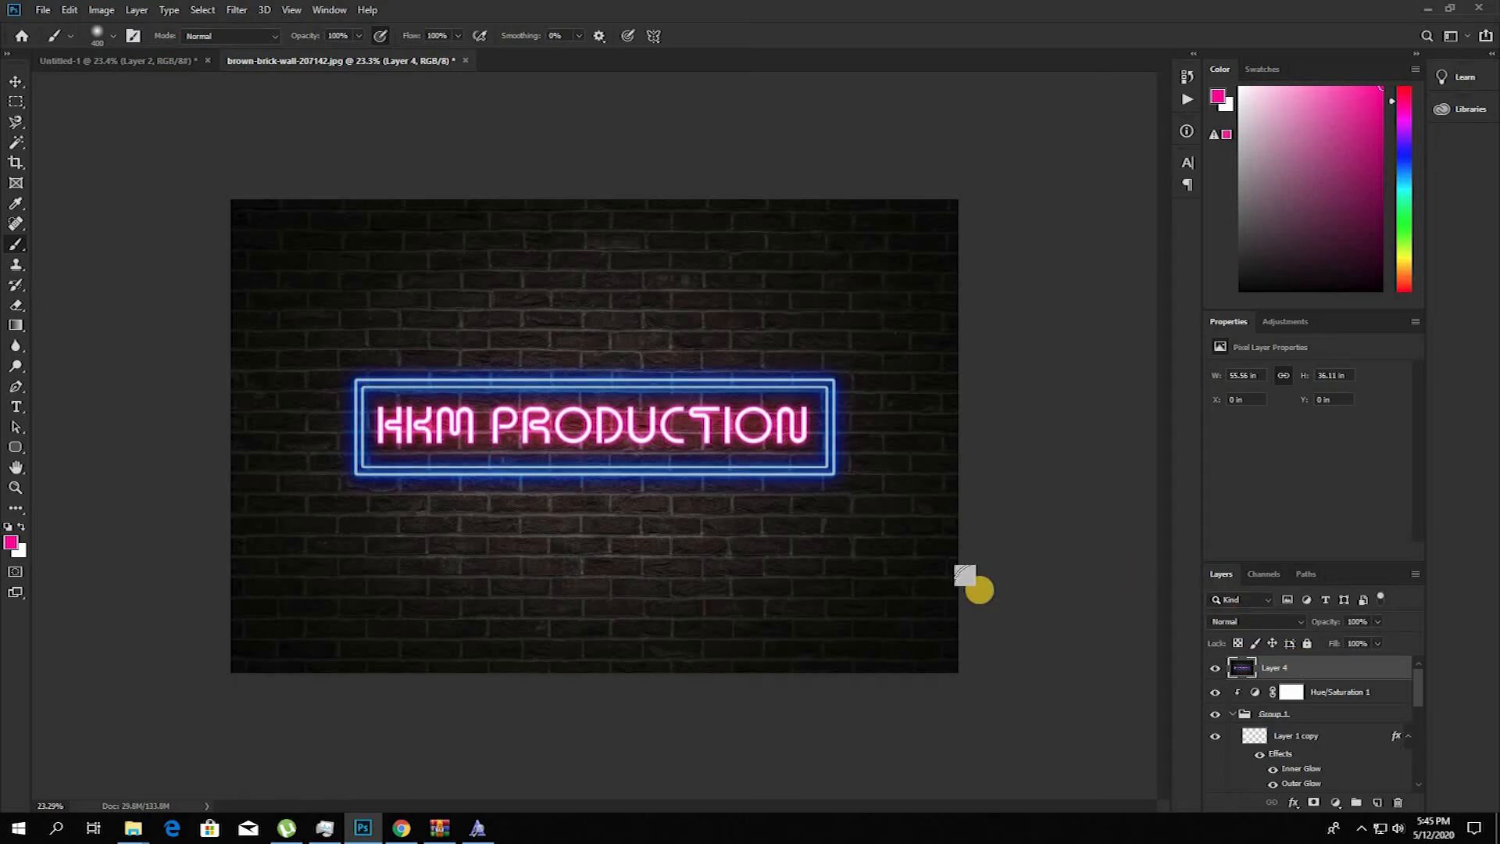
Step: Start the Camera Raw filter on the merged layer with contrast +14, highlights +21, shadows -27, clarity +13 and dehaze -12
key("ctrl+shift+a")
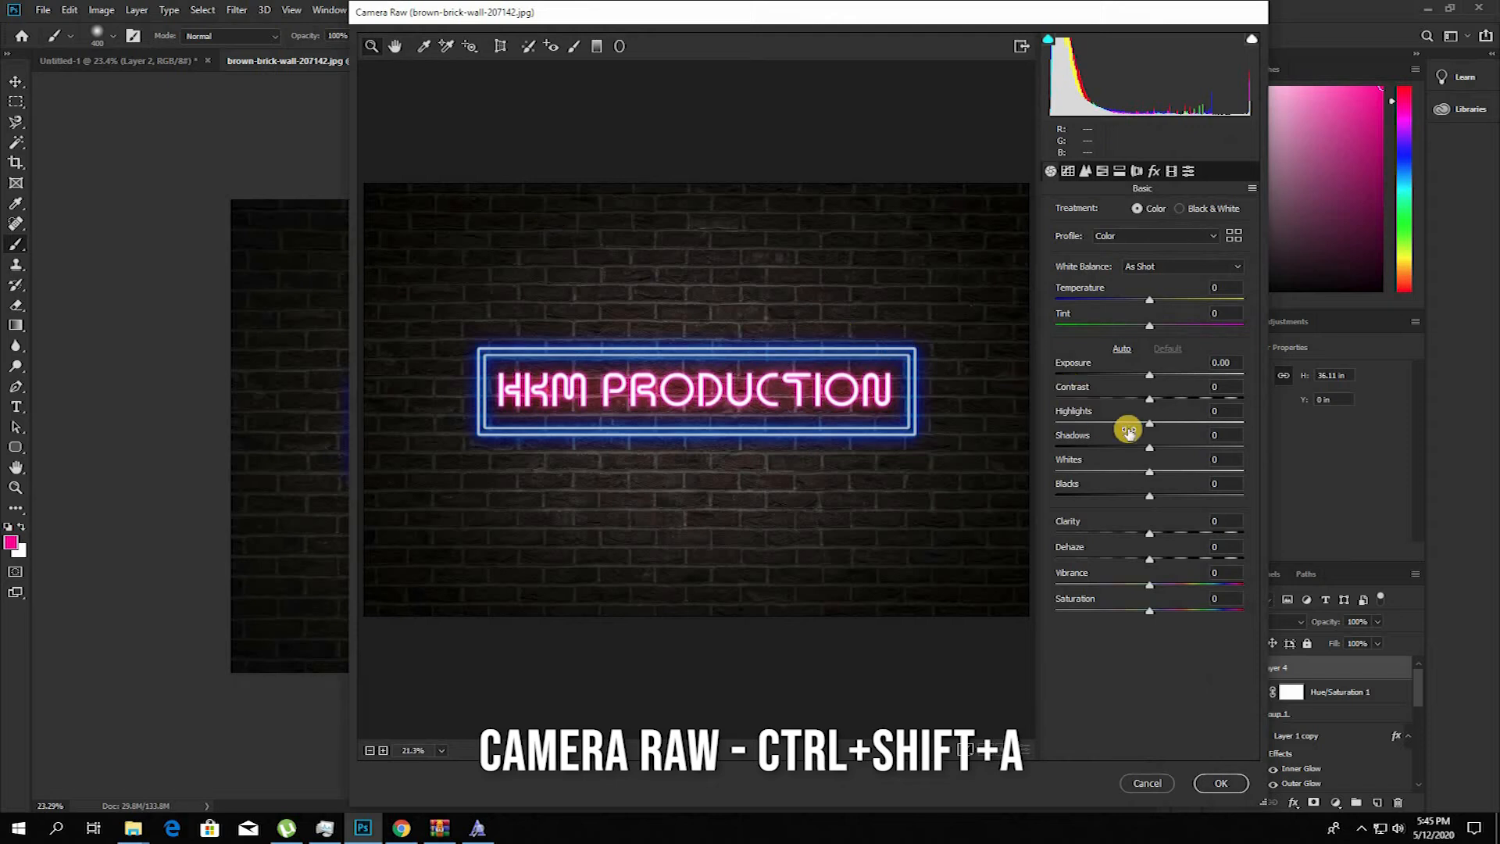
left_click_drag(1156, 429, 1162, 400)
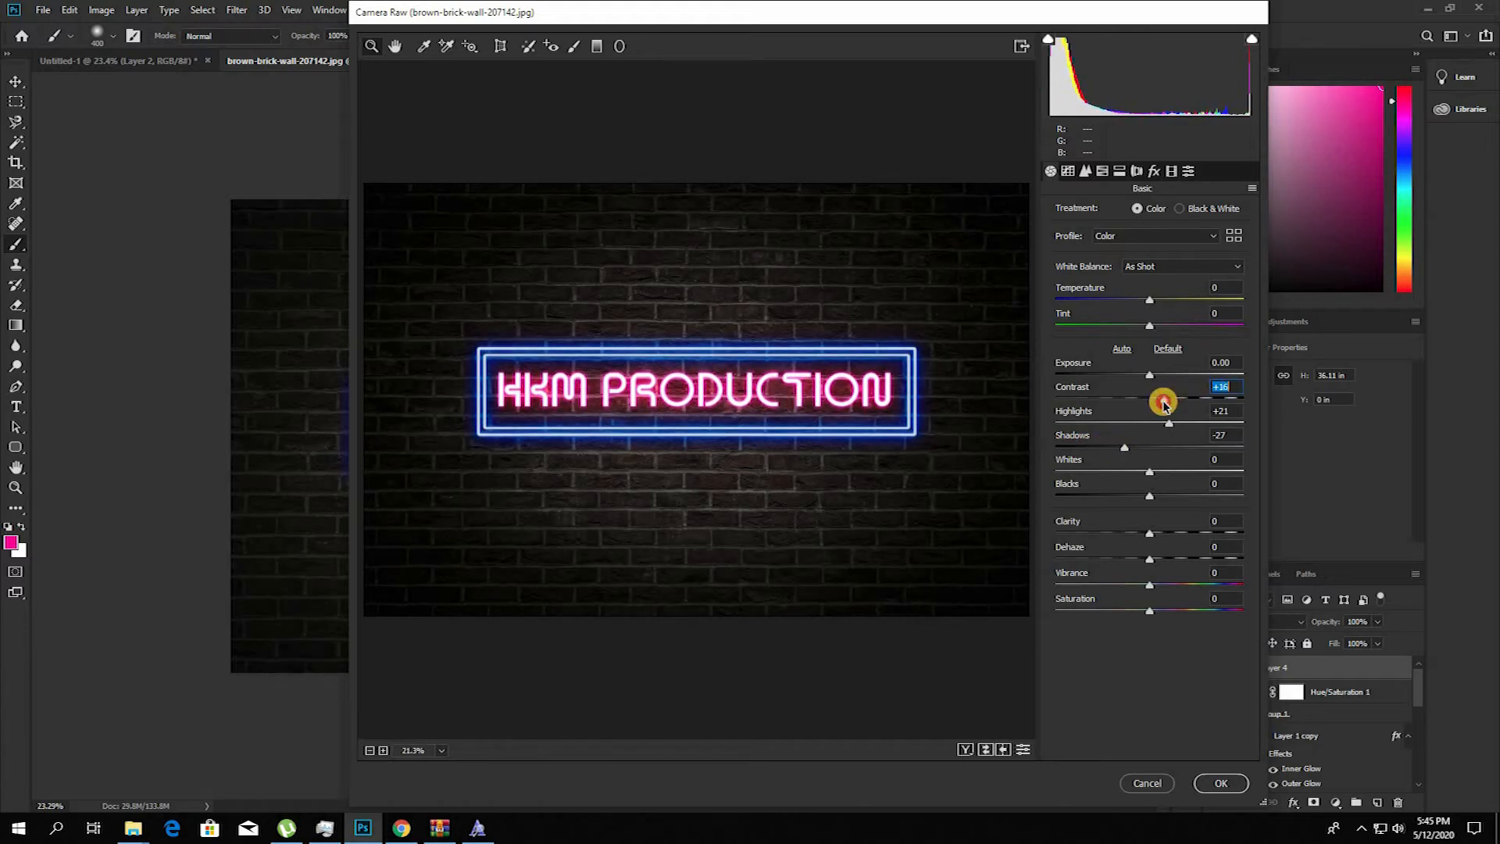
left_click_drag(1159, 536, 1139, 569)
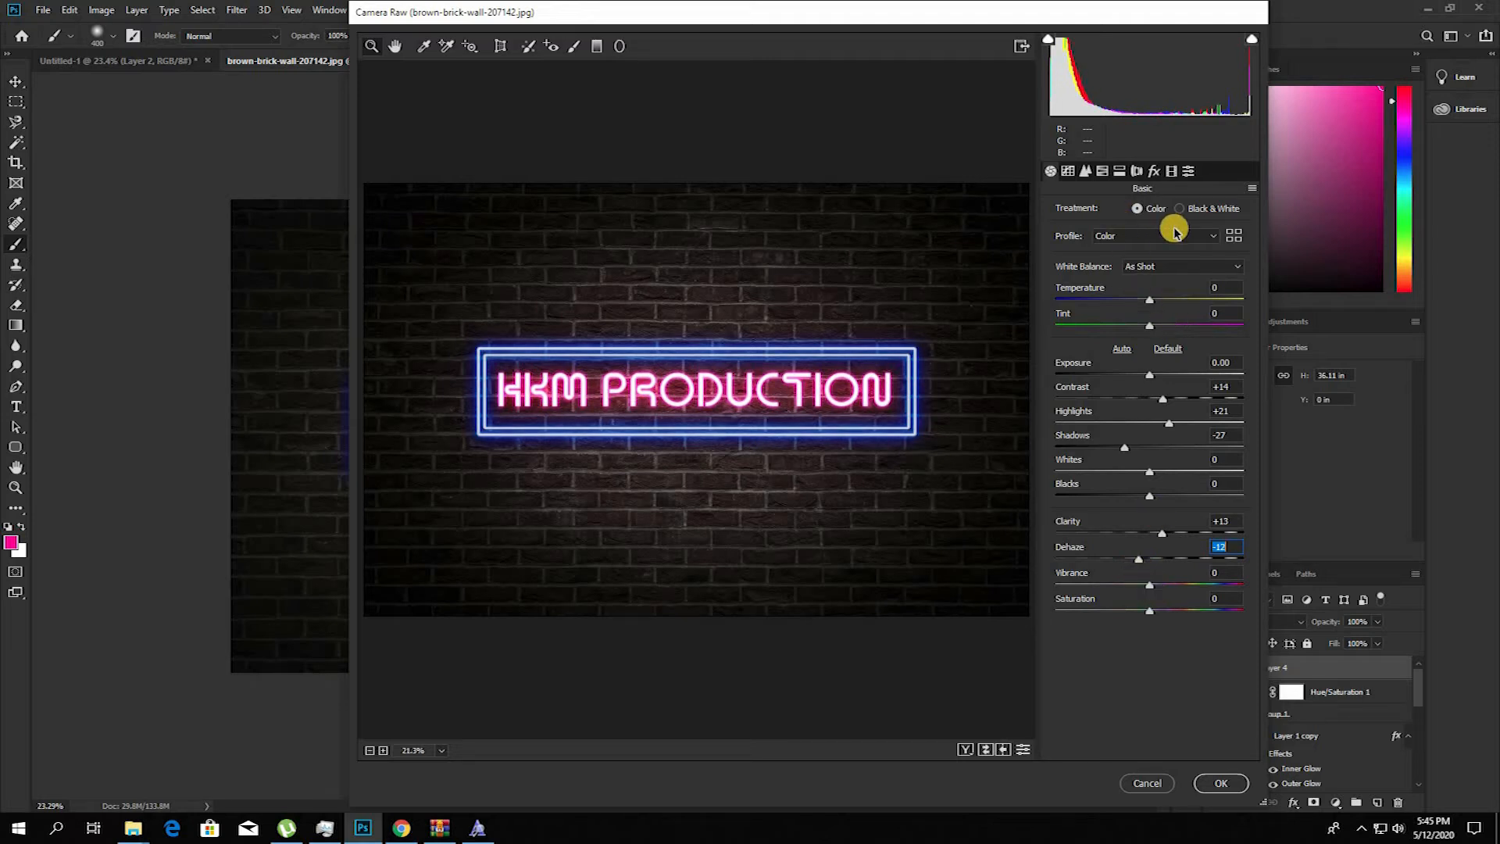
Step: Adjust the Camera Raw white balance to temperature -3 and tint +11
mouse_move(1126, 303)
left_mouse_down()
mouse_move(1113, 303)
mouse_move(1134, 308)
left_mouse_up()
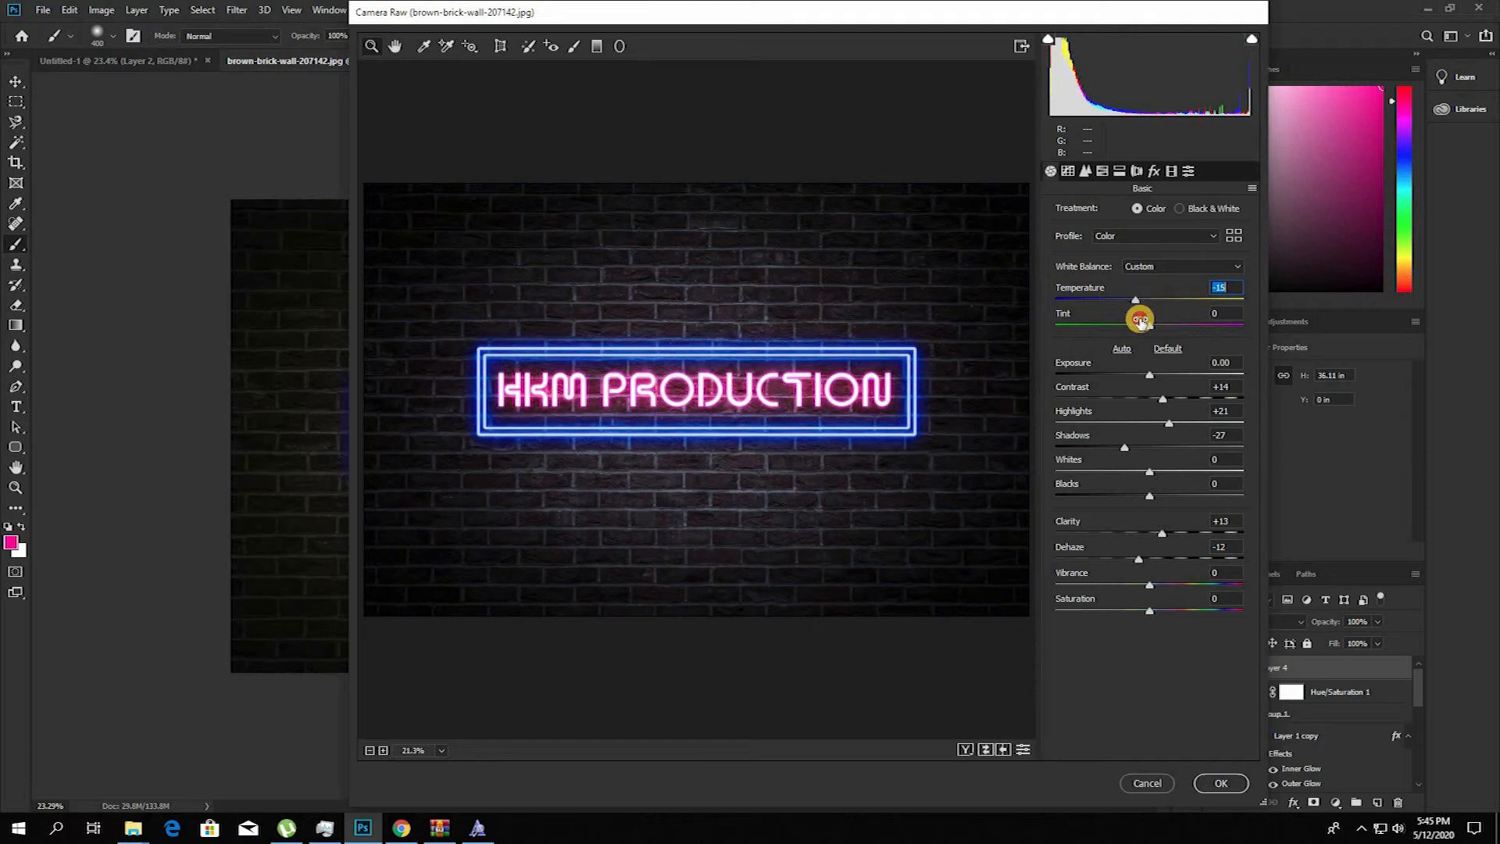
left_click_drag(1177, 328, 1128, 325)
left_click(1148, 298)
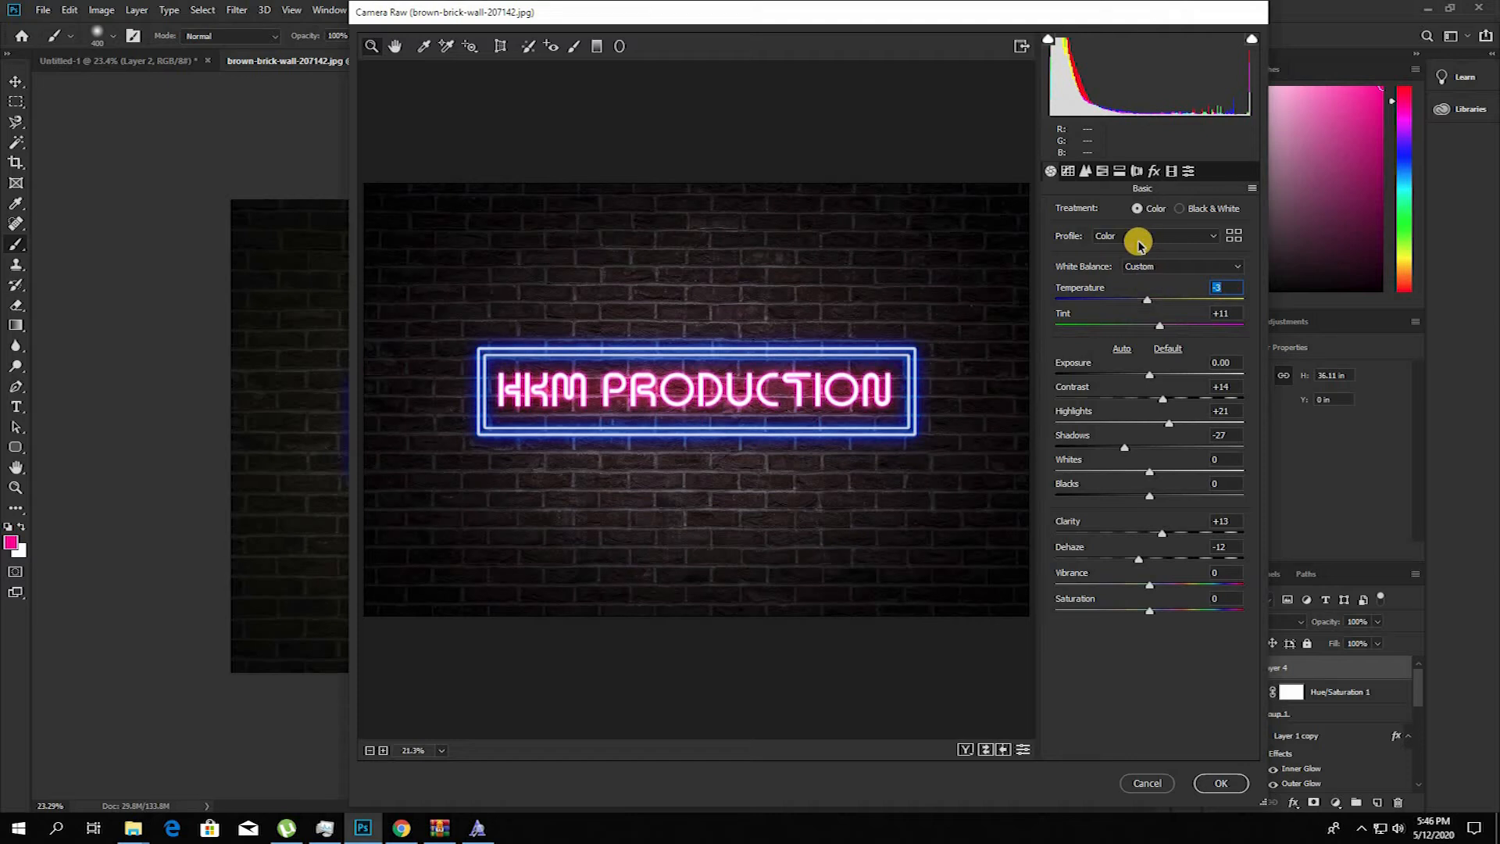
Step: Brighten the parametric tone curve with darks at +17 and lights at +7
left_click(1086, 171)
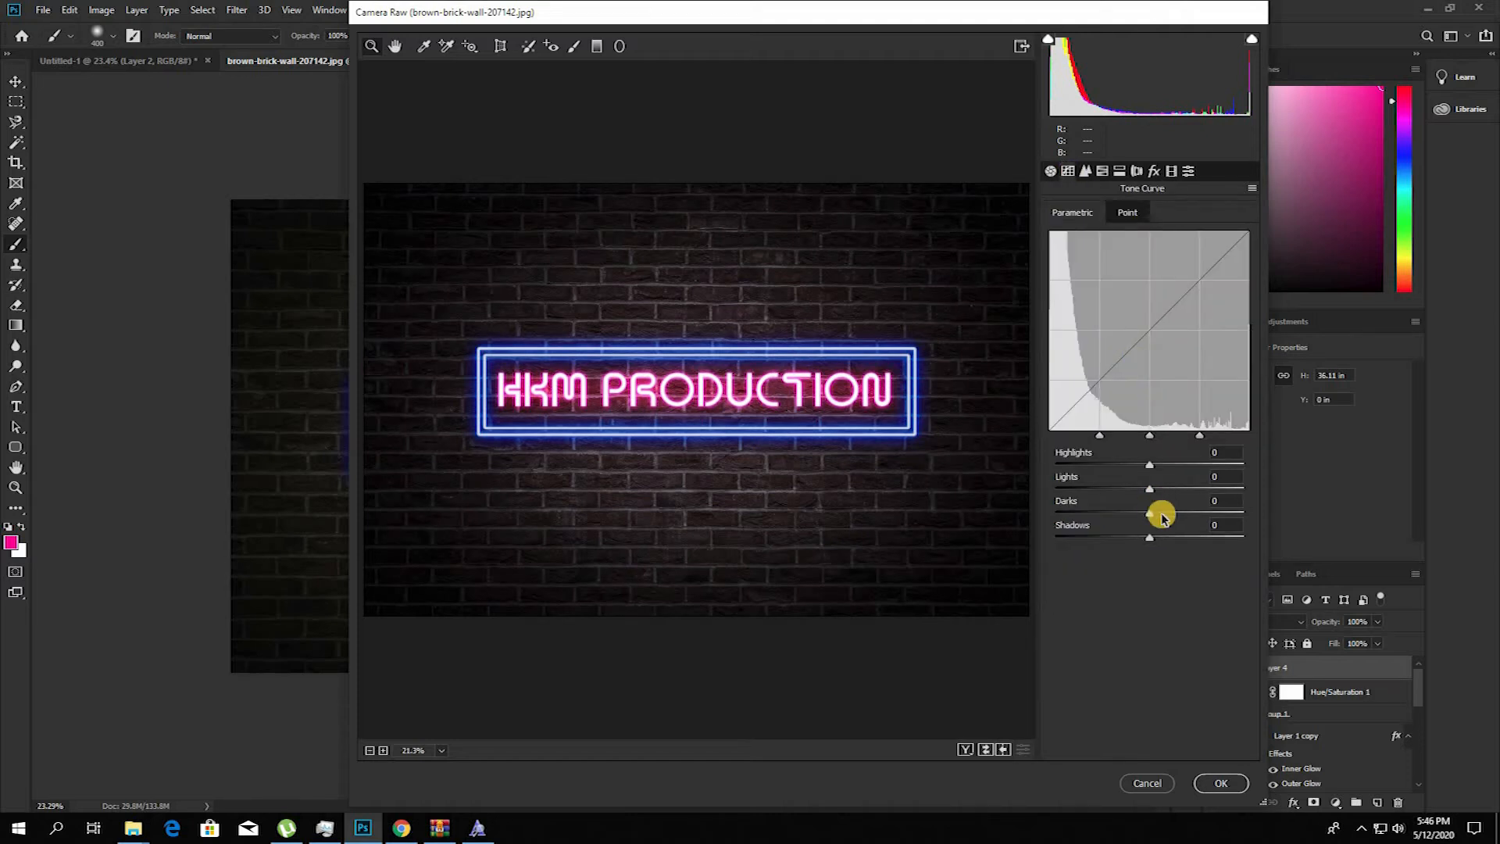
left_click_drag(1169, 513, 1172, 515)
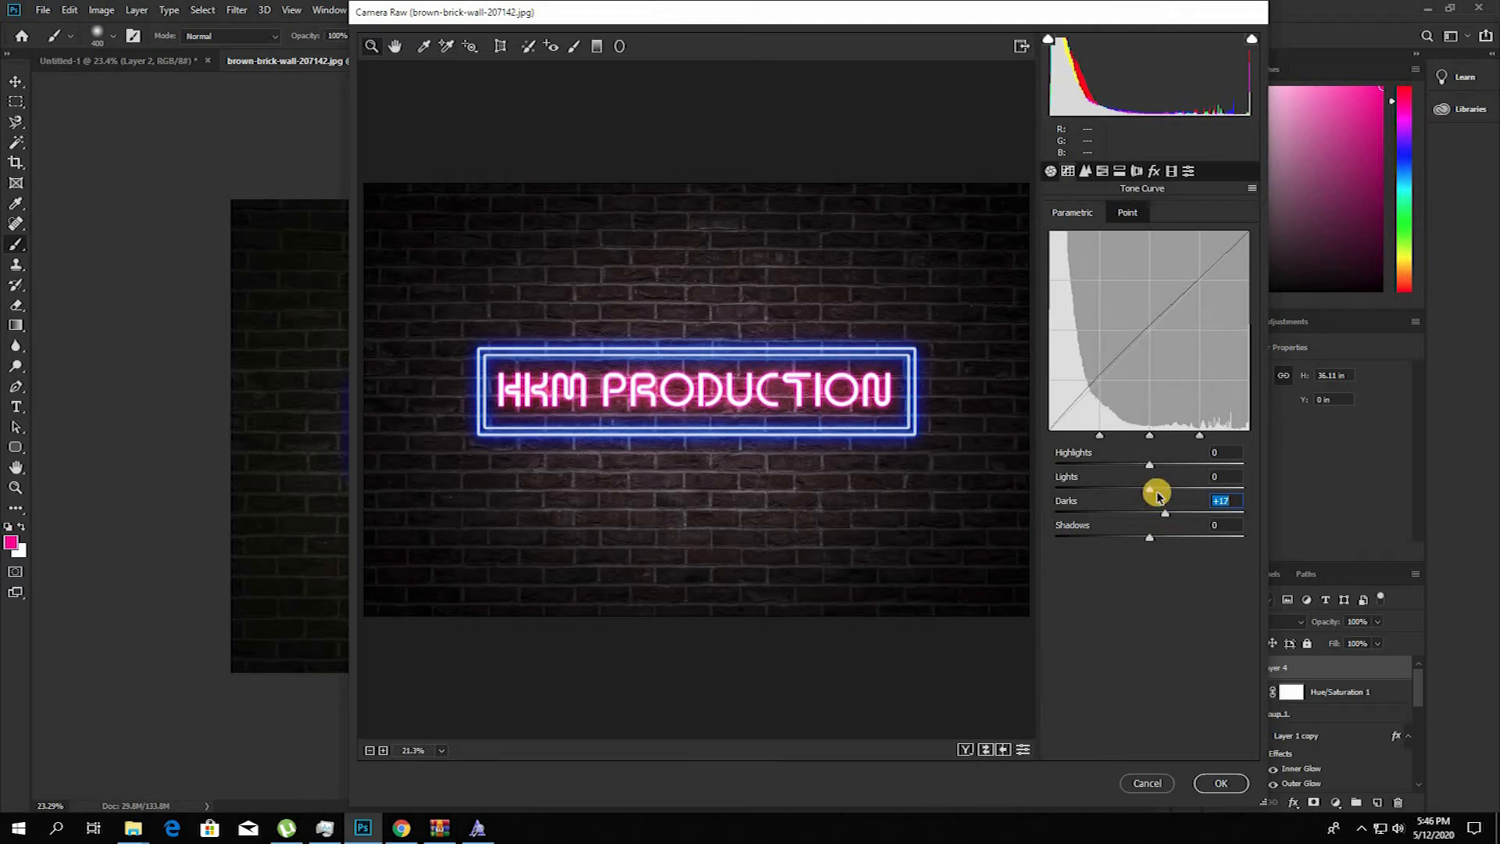
left_click(1157, 490)
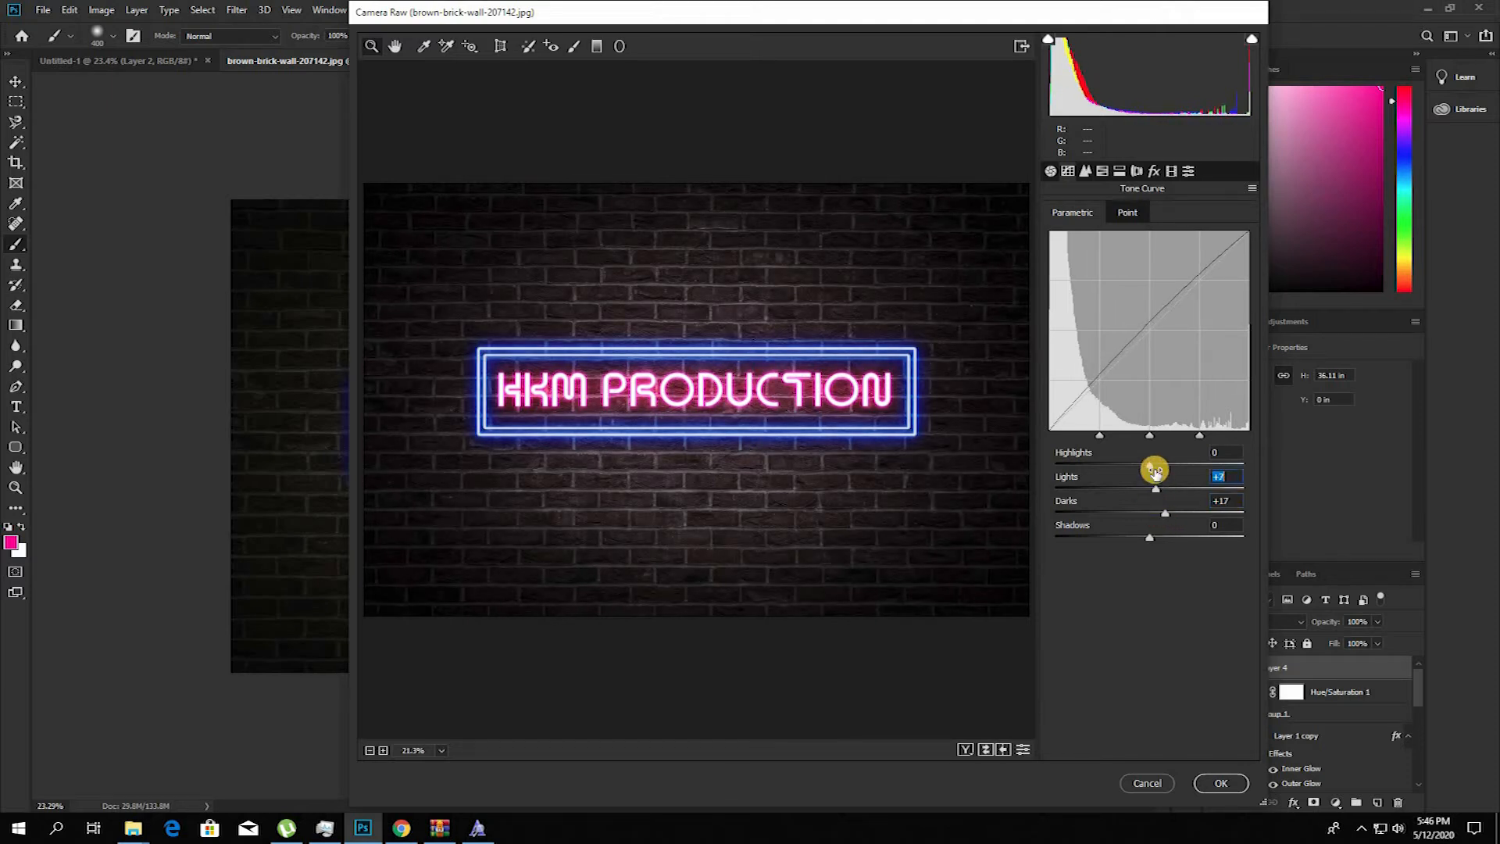
Step: Add a post-crop vignette with an amount of -18 and apply the Camera Raw filter
left_click(1087, 172)
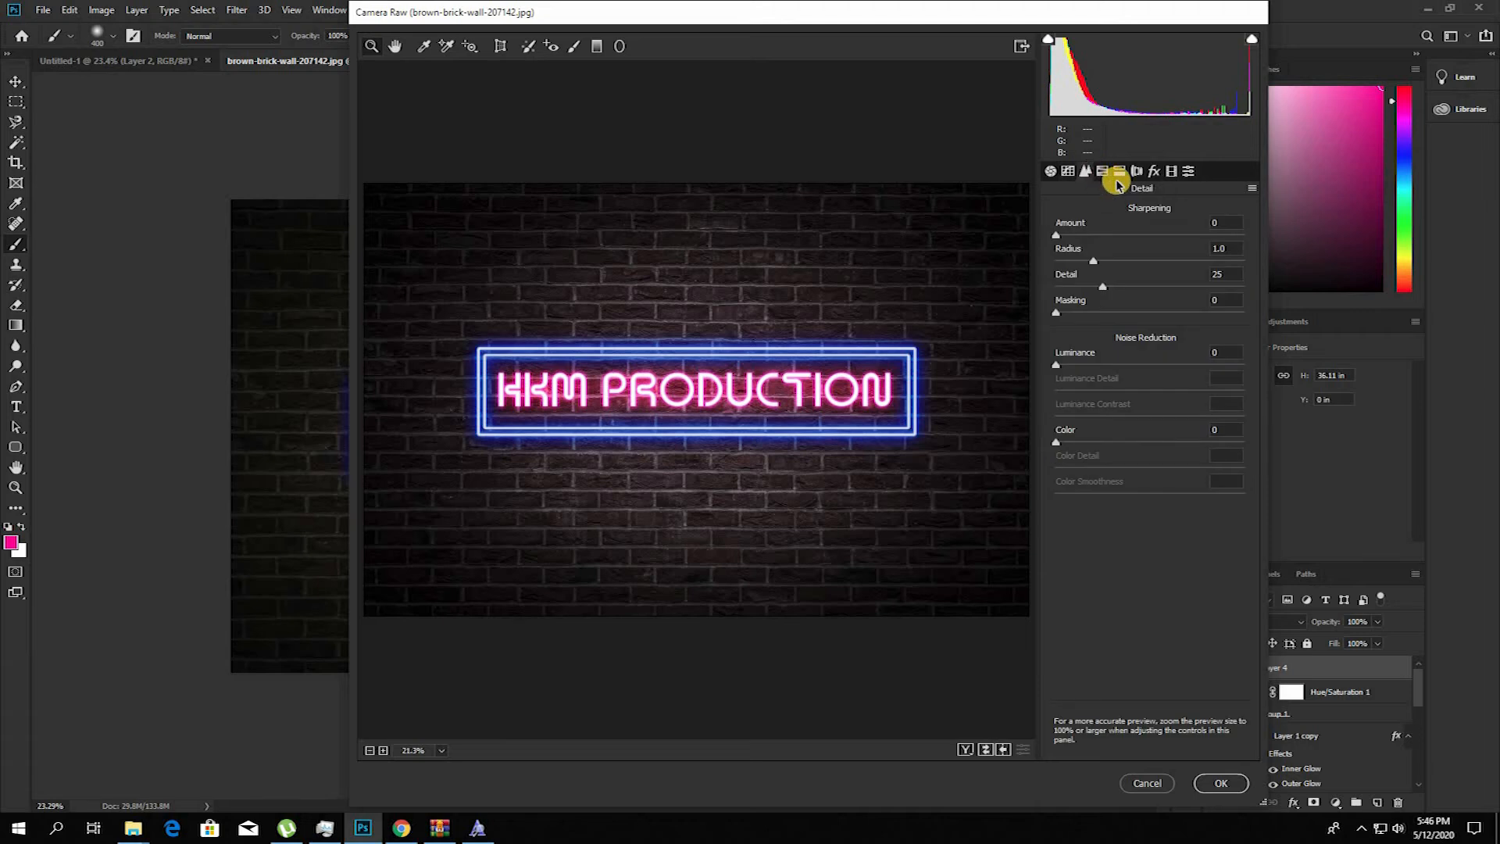
left_click(1154, 172)
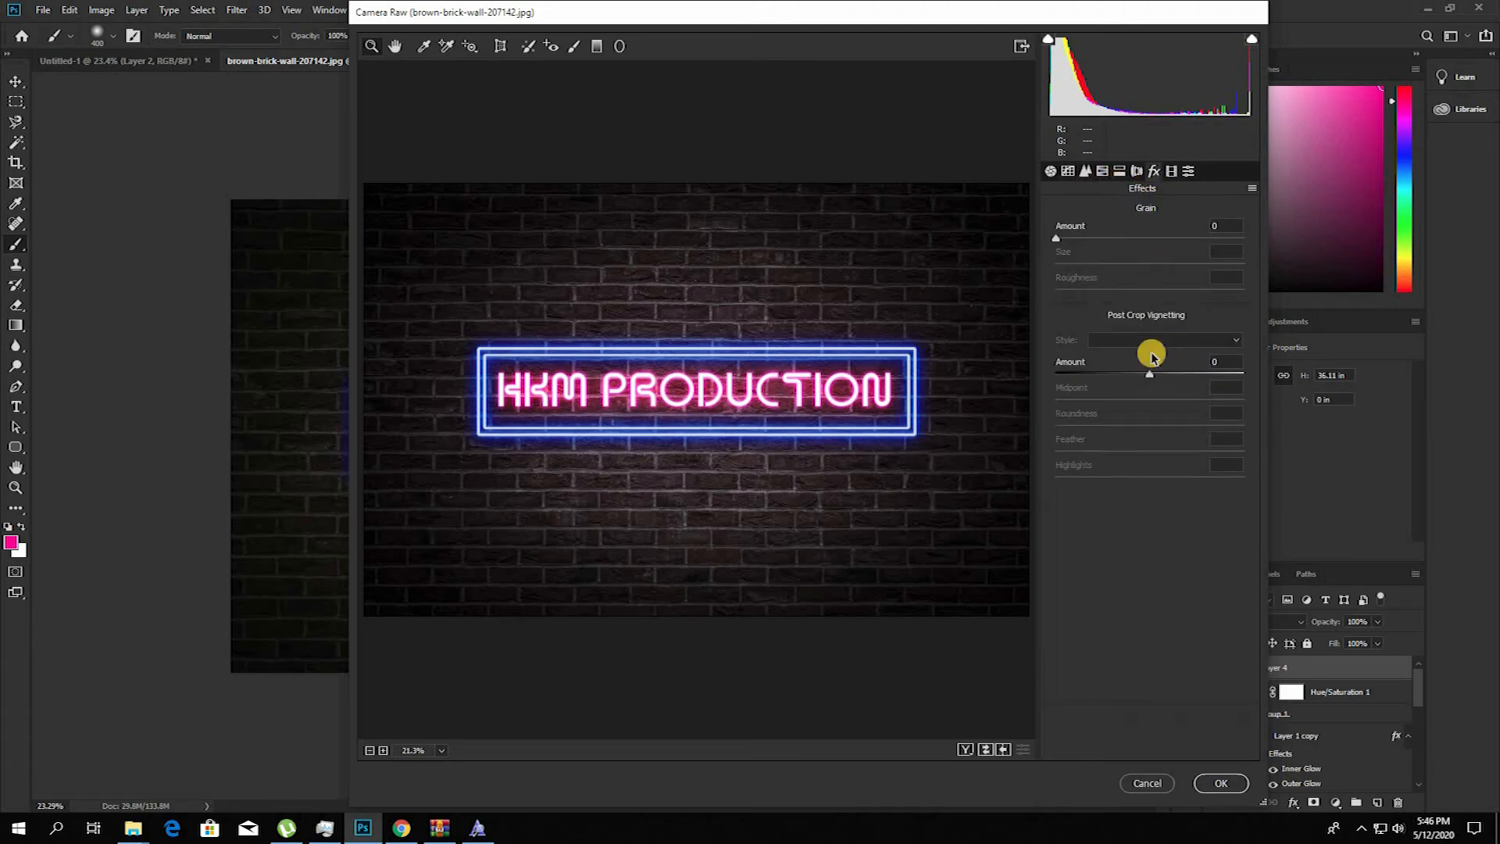
left_click(1136, 374)
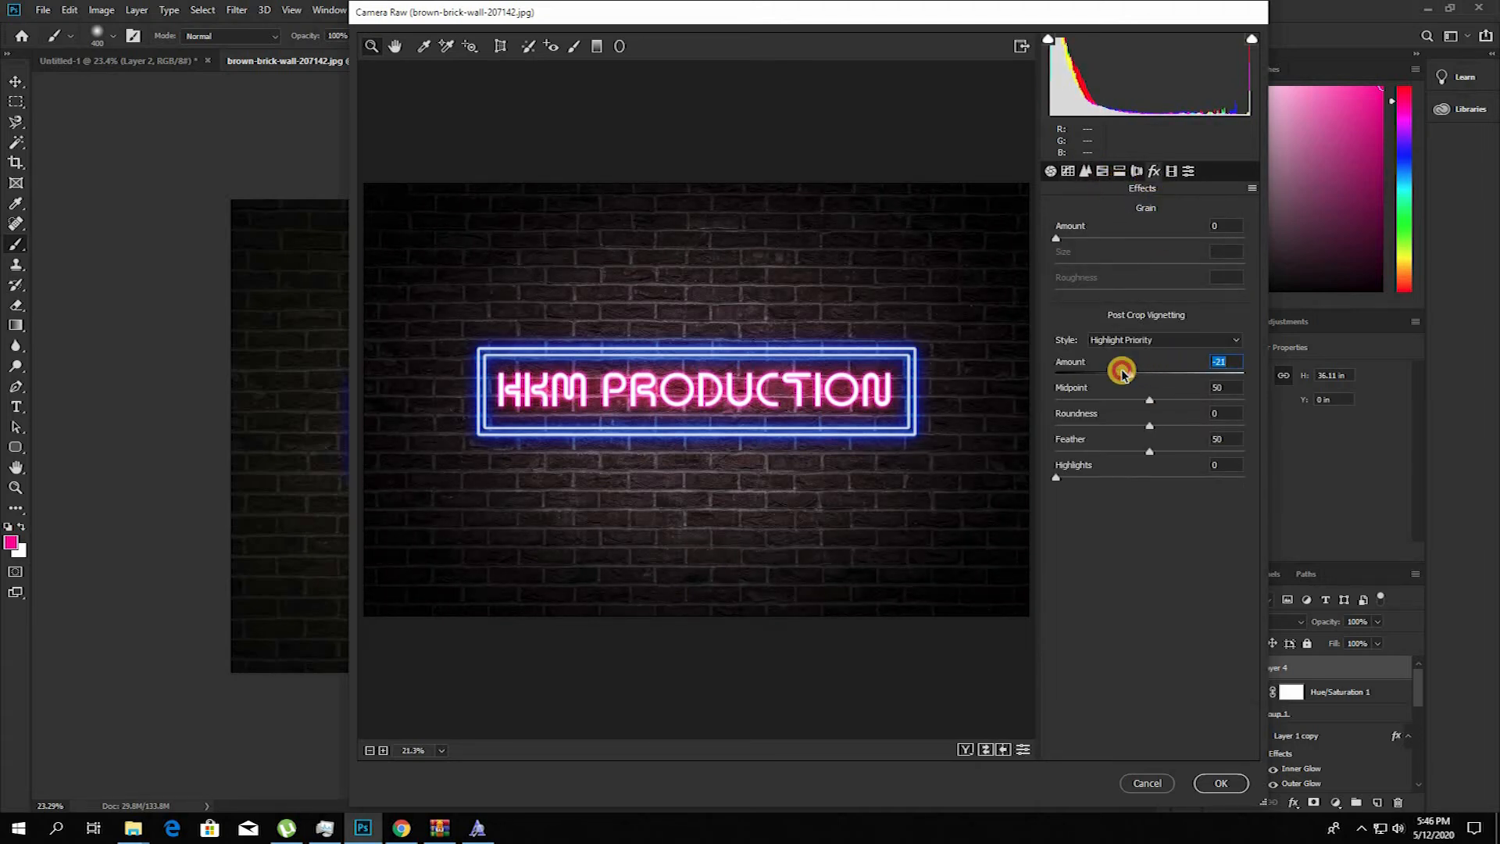
left_click_drag(1137, 374, 1063, 374)
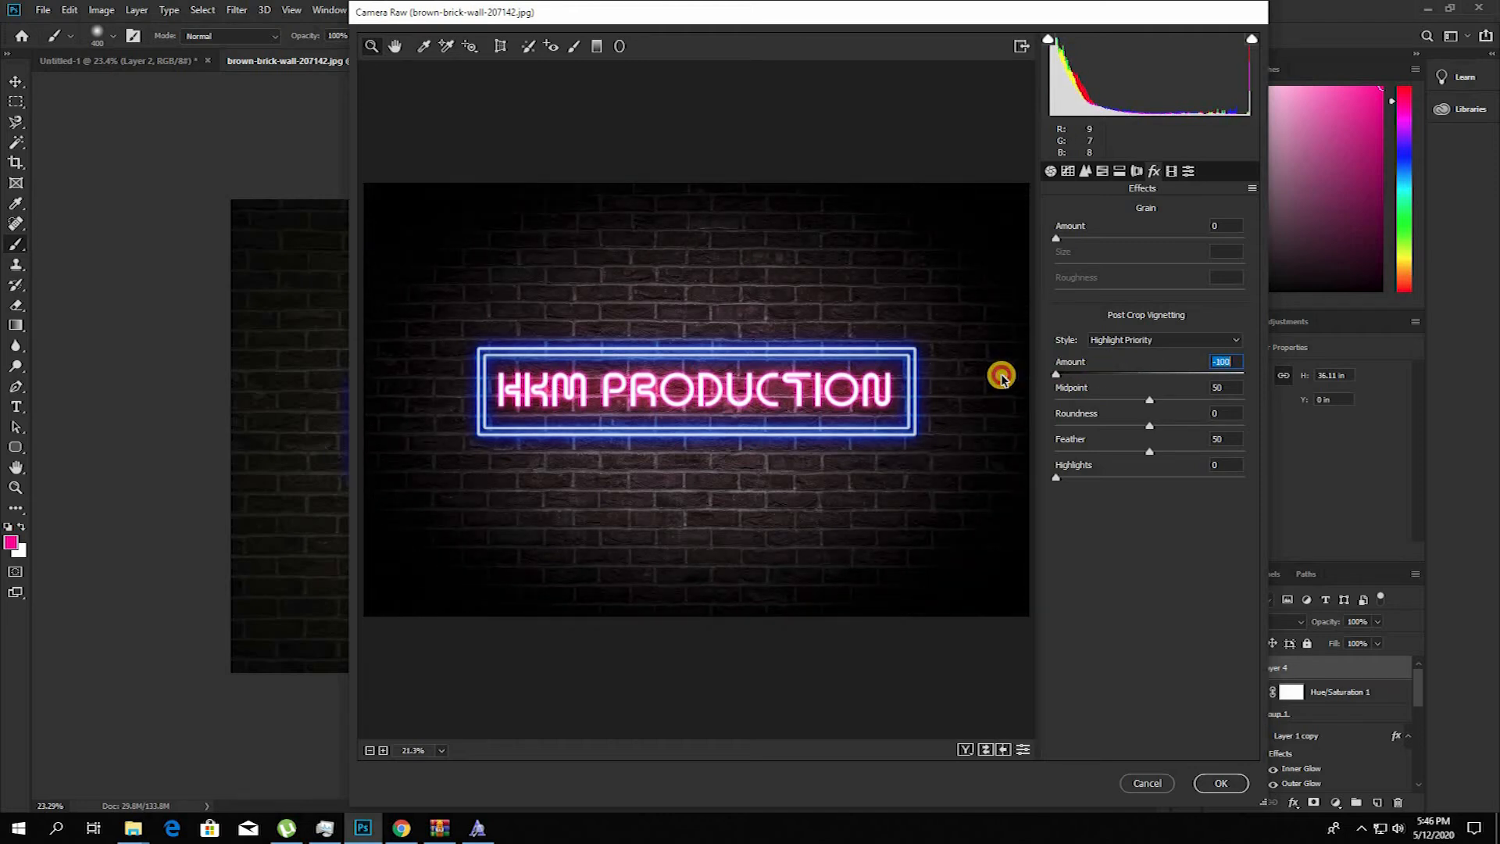
left_click(1133, 373)
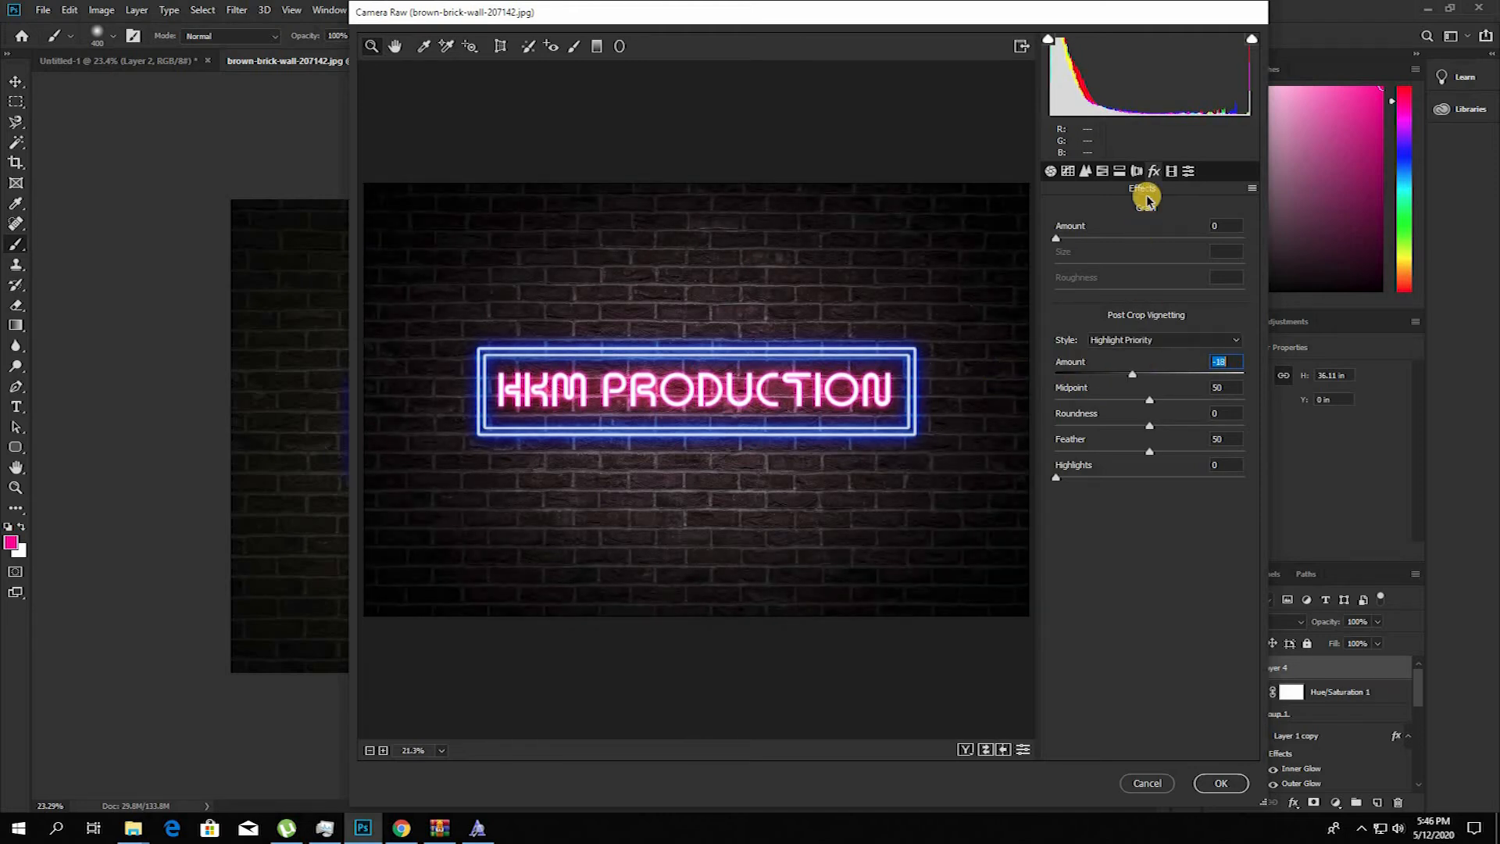
left_click(1118, 171)
left_click(1217, 781)
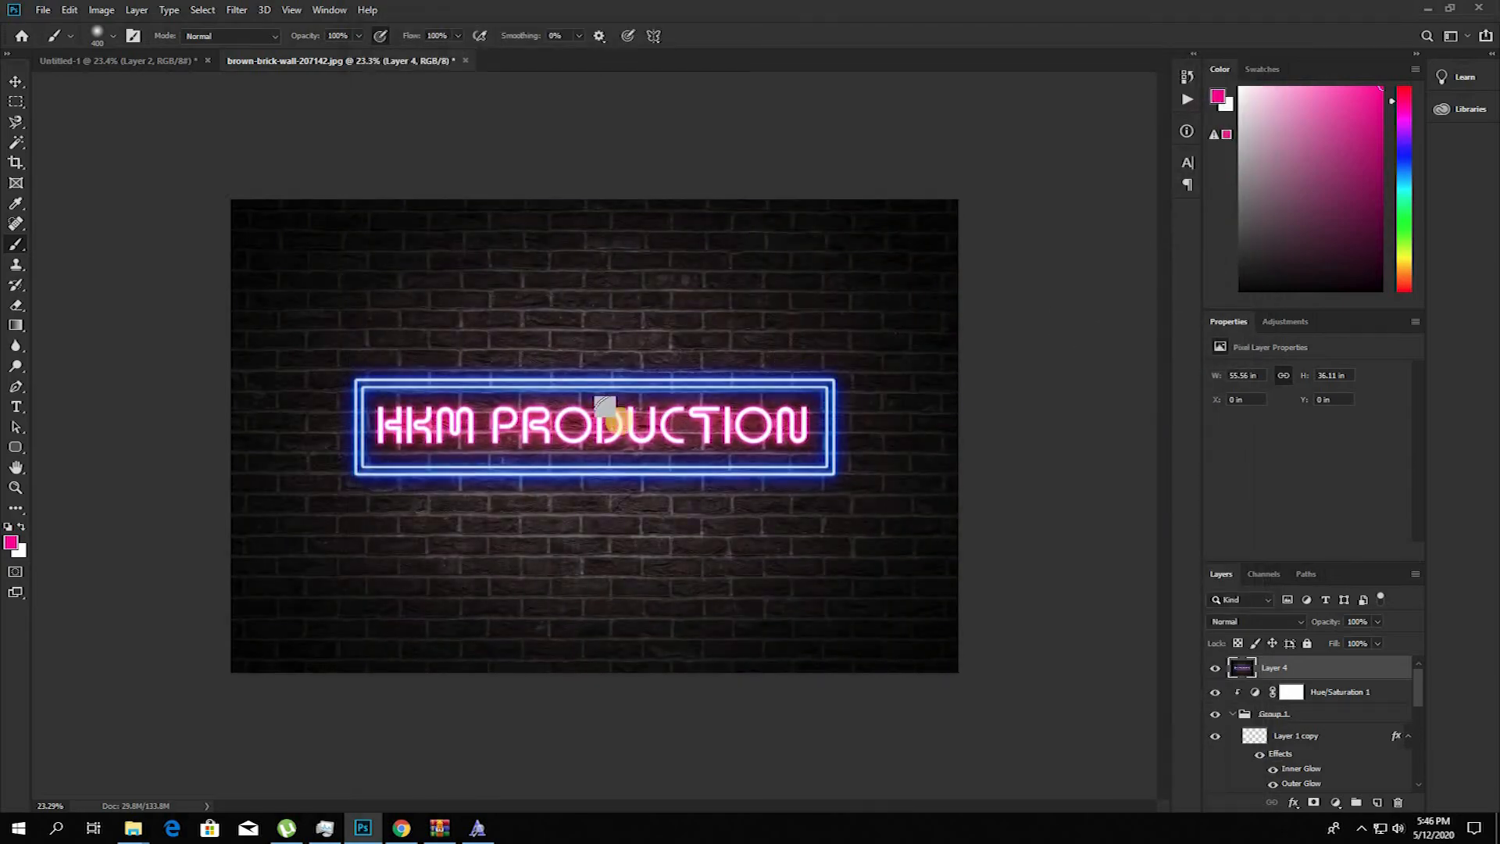
scroll(599, 439, "up", 3)
scroll(600, 439, "up", 3)
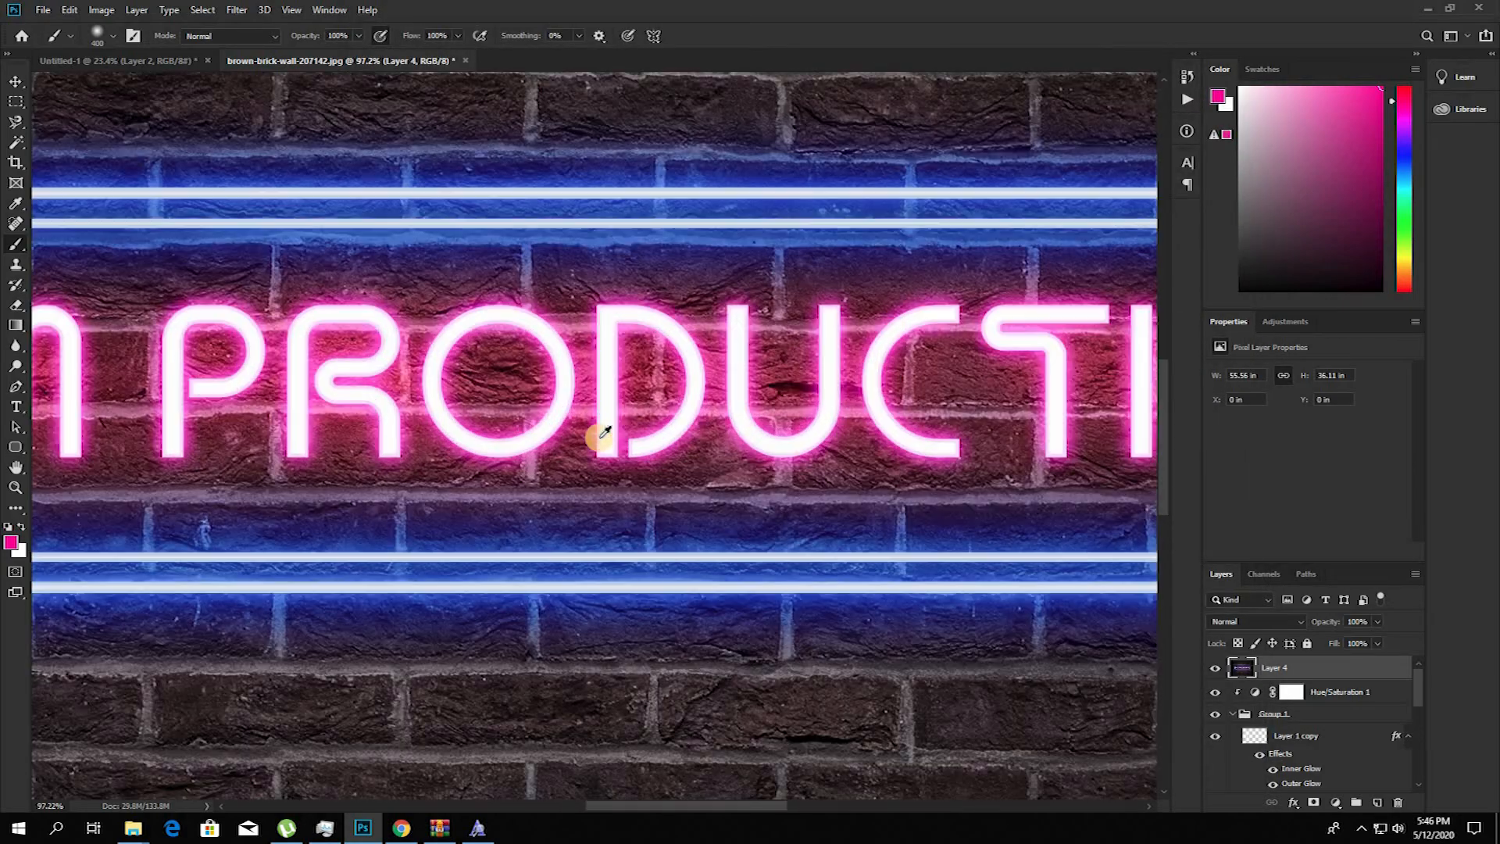
scroll(599, 439, "down", 5)
scroll(778, 422, "down", 4)
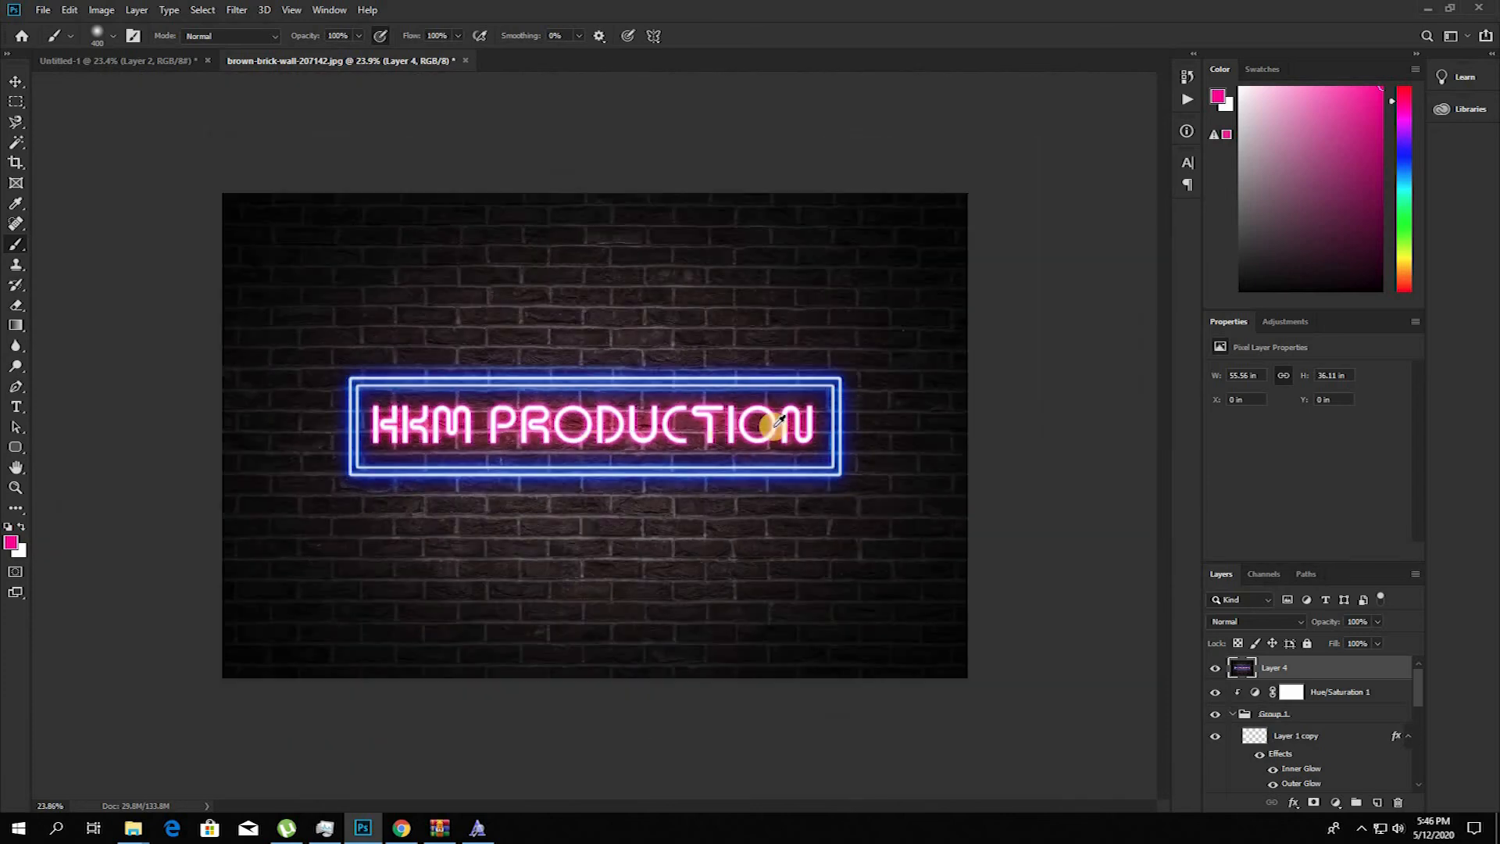
scroll(783, 439, "up", 4)
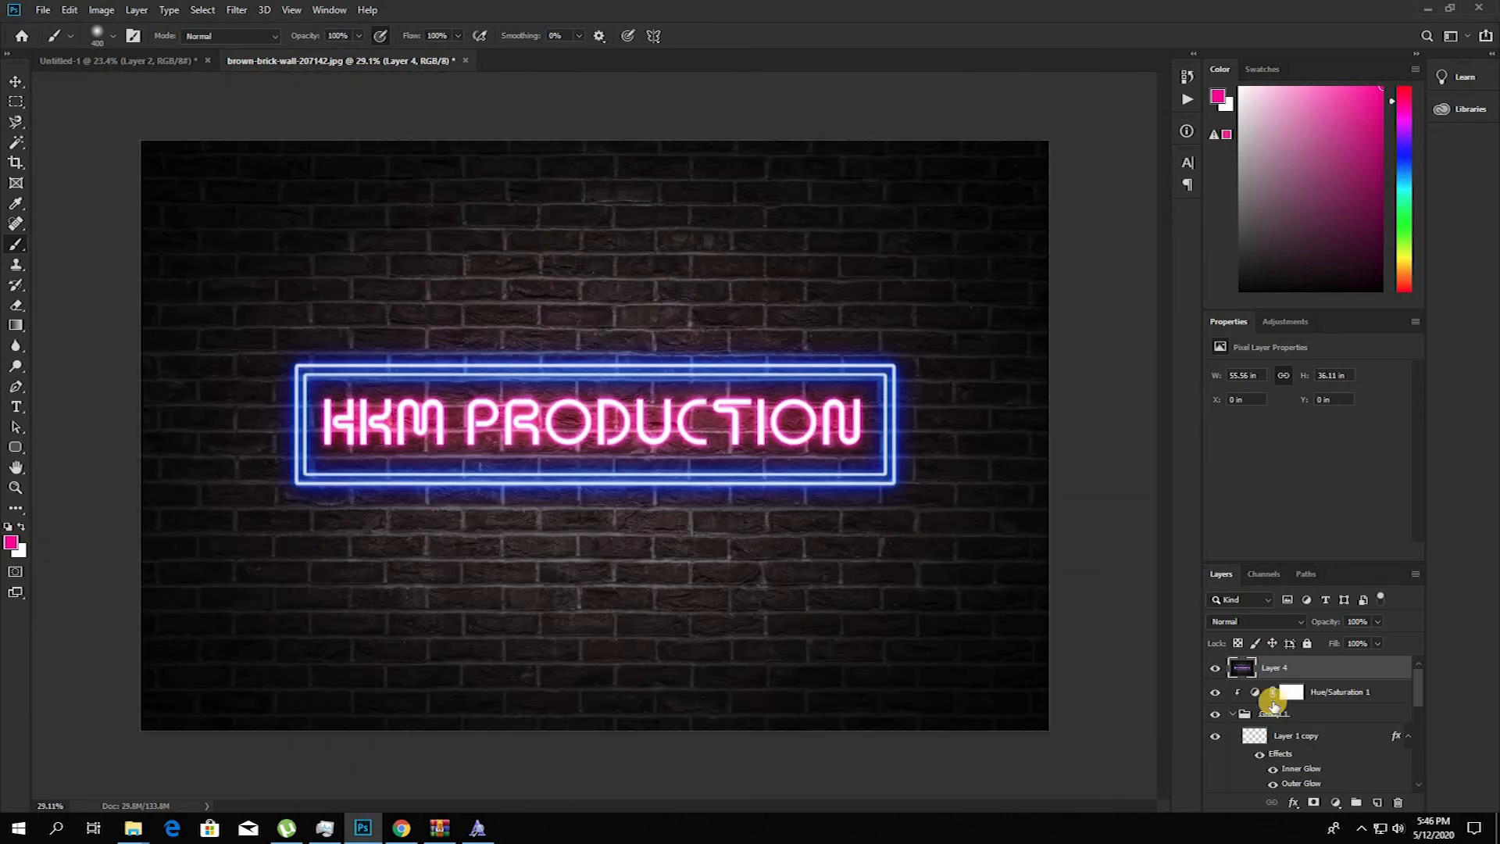
Step: Add an Exposure adjustment layer on top with offset +0.0105, gamma correction 0.89 and 64% layer opacity
left_click(1335, 803)
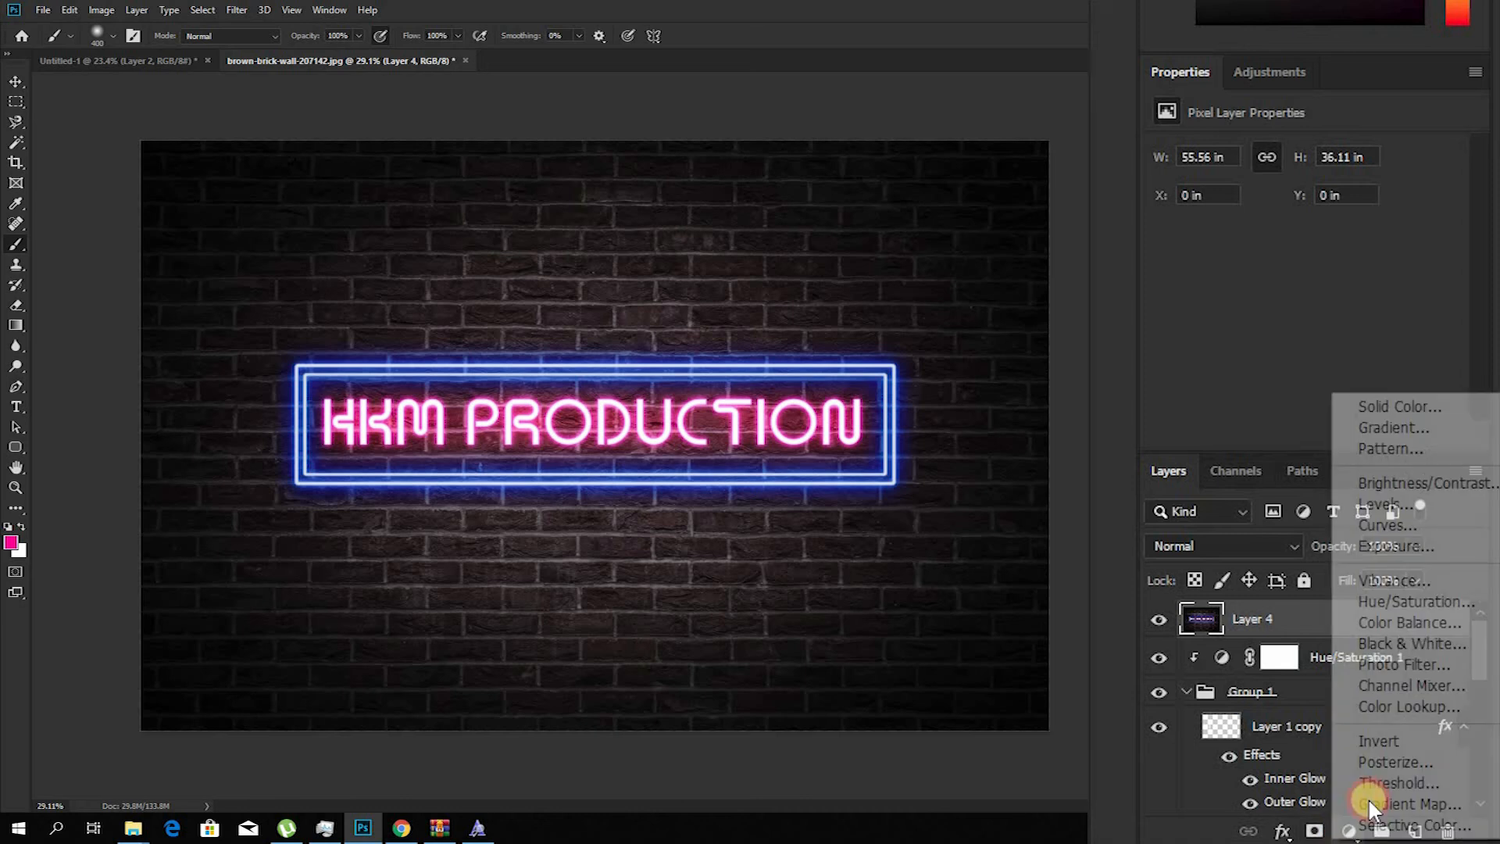
left_click(1455, 548)
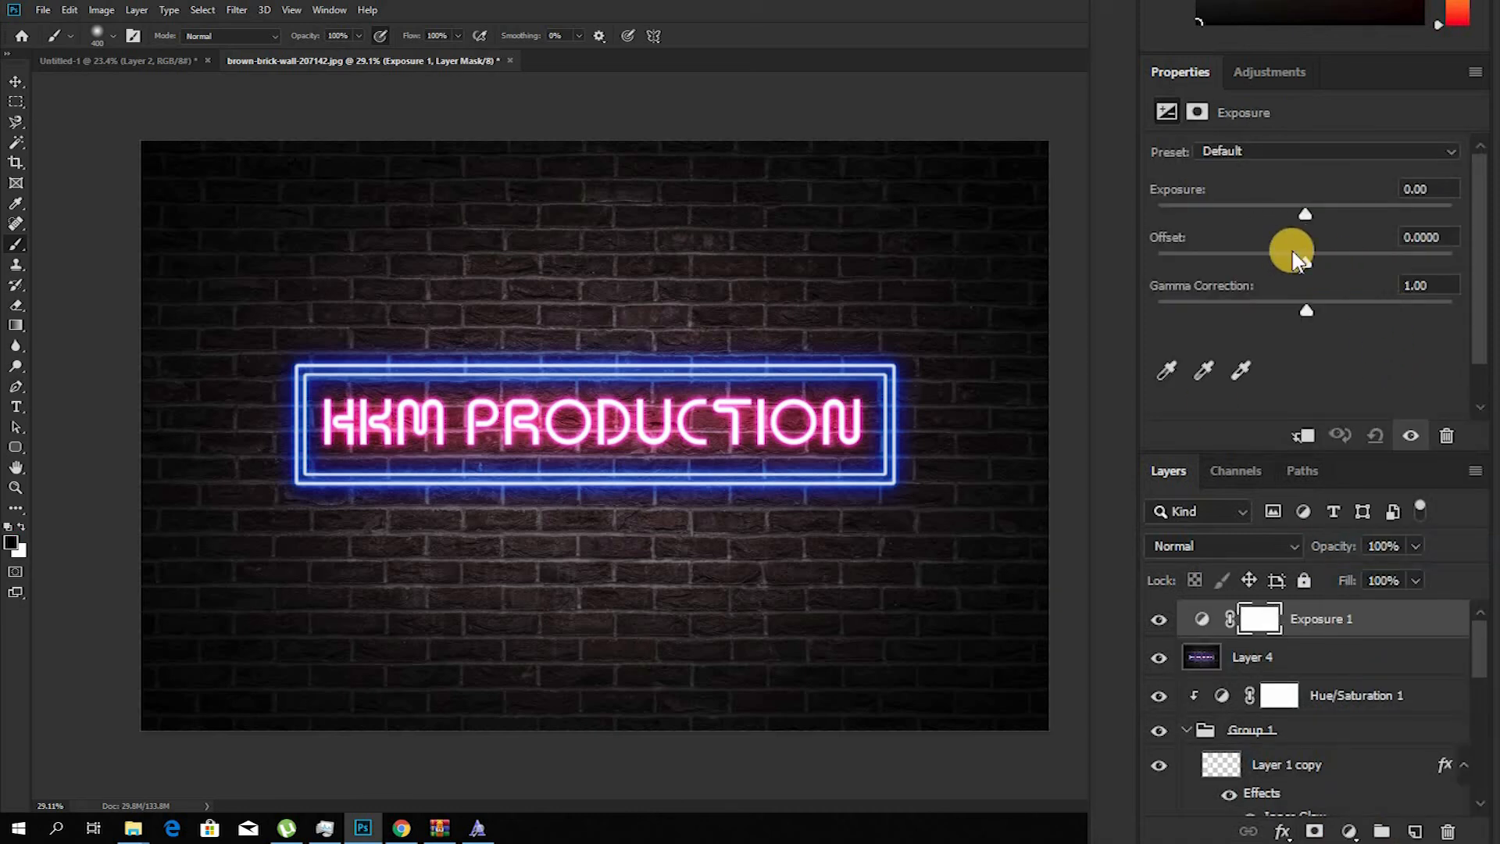
left_click_drag(1312, 260, 1319, 308)
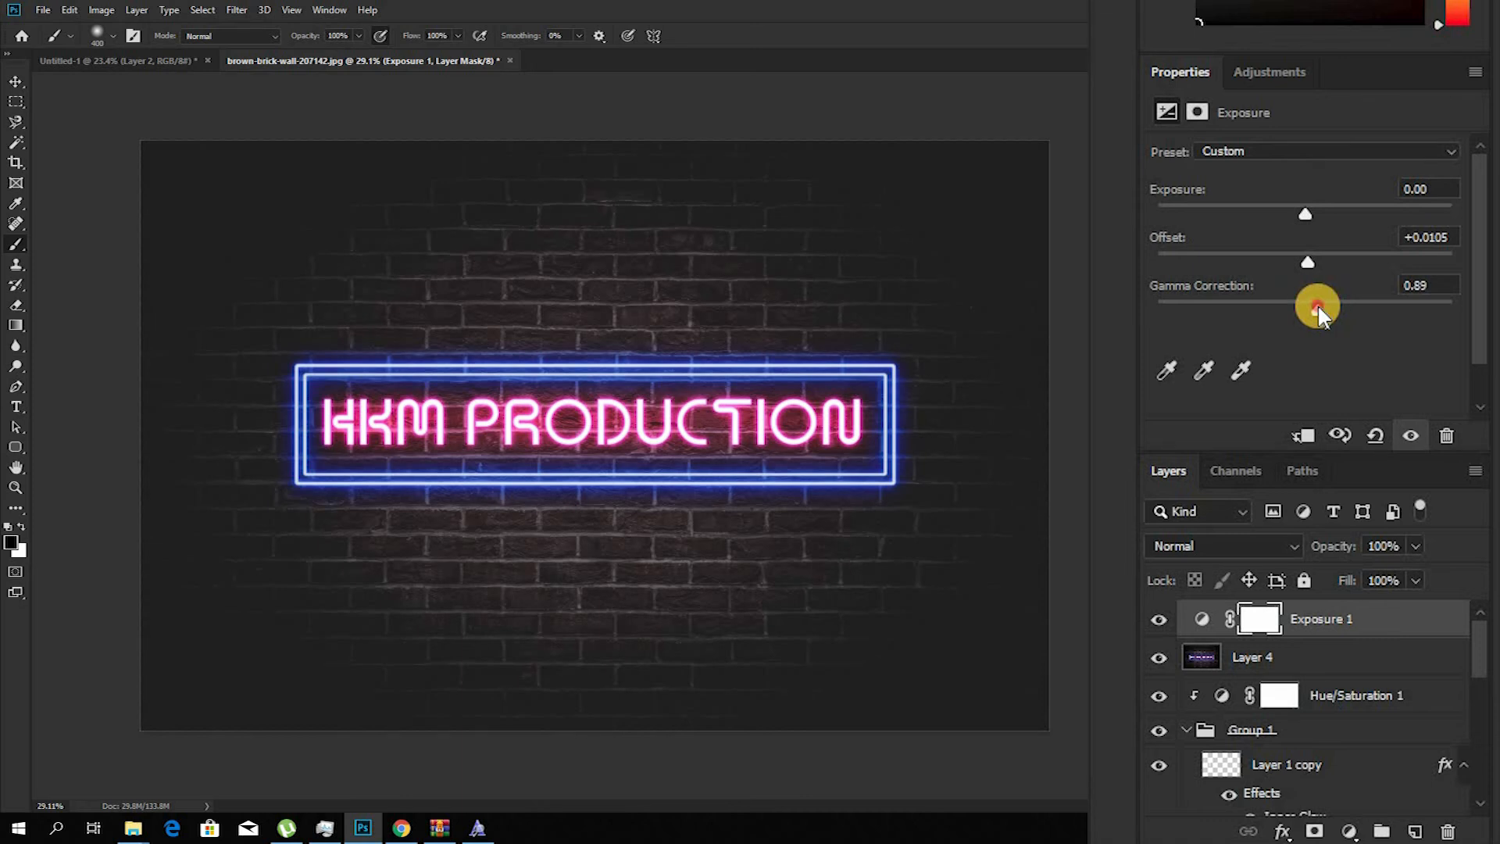
left_click_drag(1317, 309, 1317, 308)
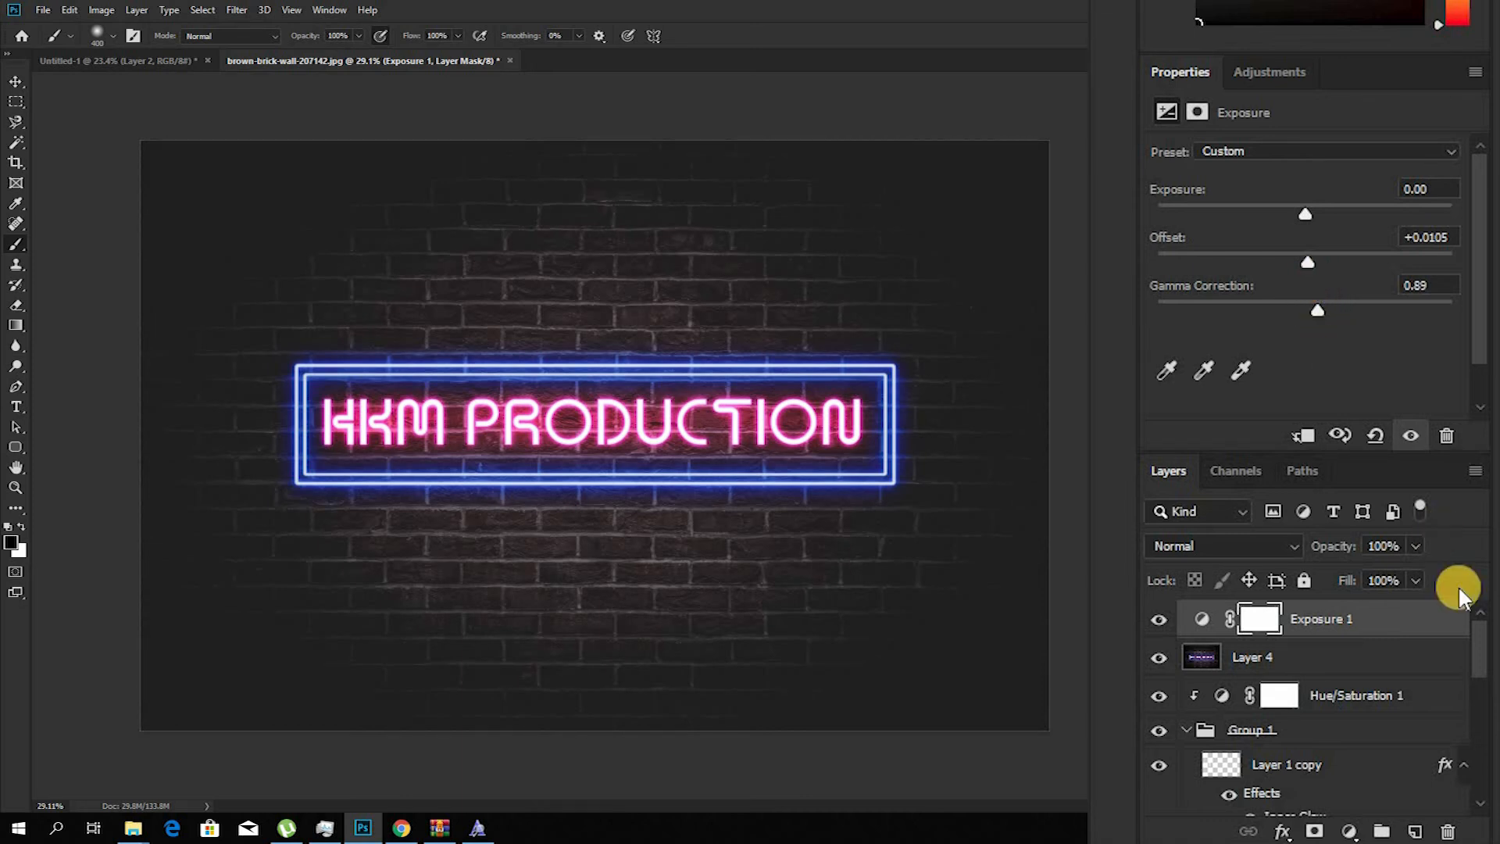
left_click_drag(1414, 545, 1377, 584)
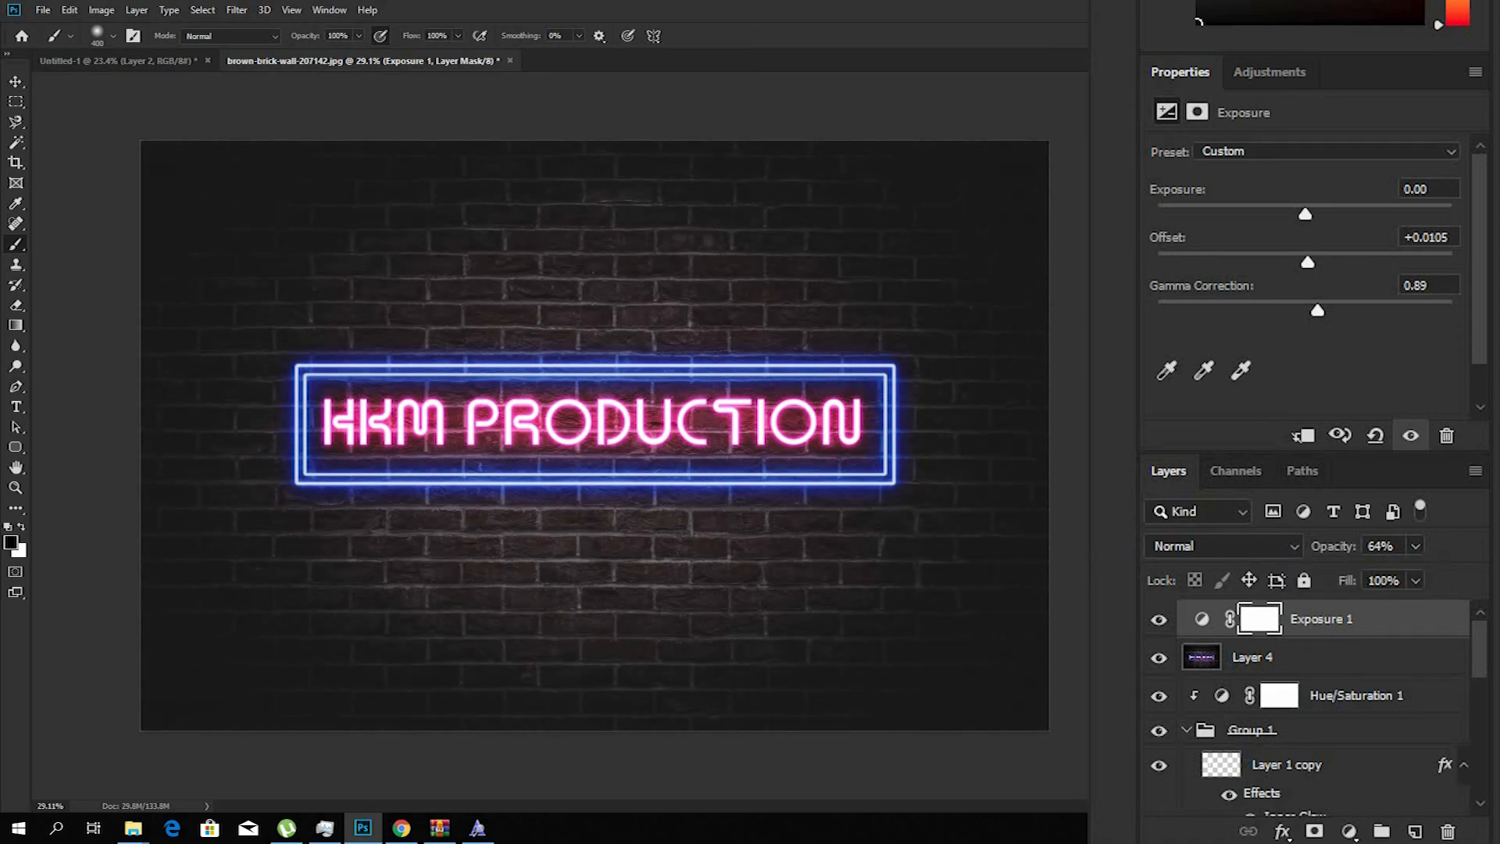
scroll(595, 436, "down", 2)
scroll(594, 435, "up", 1)
scroll(578, 501, "down", 1)
key("v")
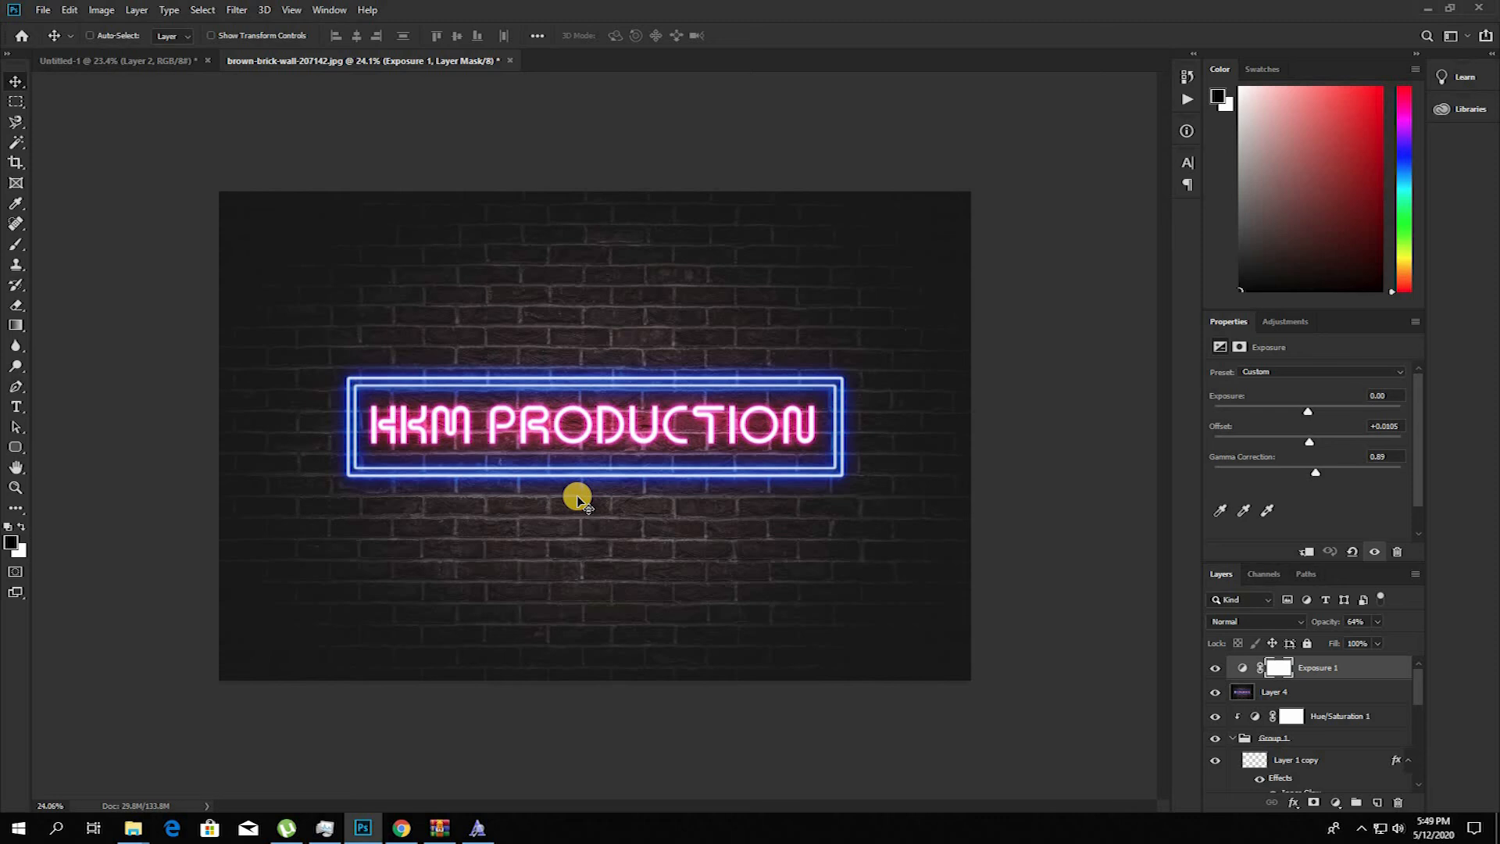
scroll(578, 500, "down", 1)
scroll(578, 500, "up", 1)
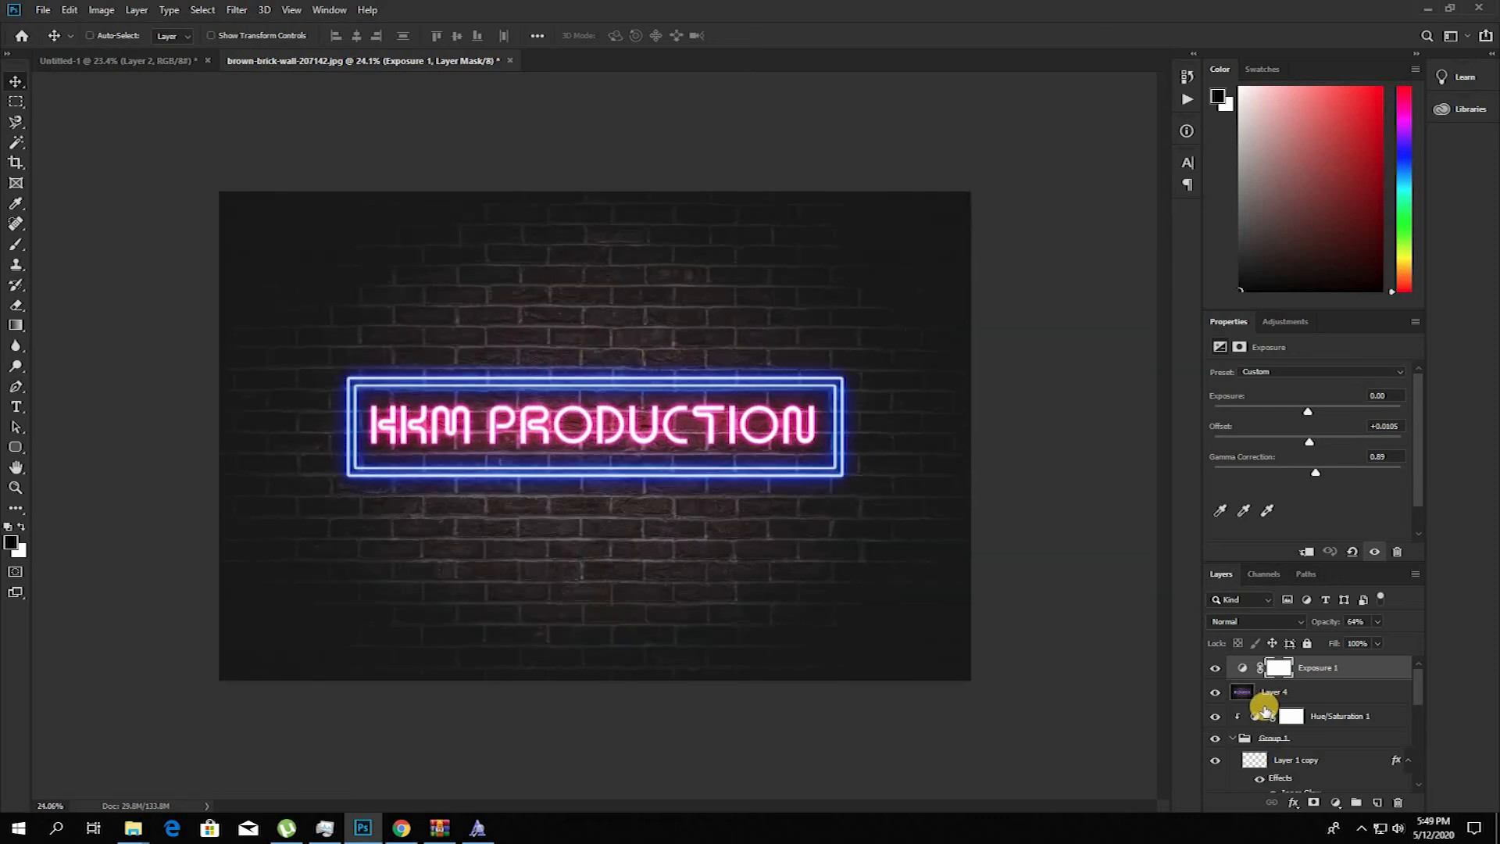
Step: Compare the image with the Exposure adjustment hidden and shown, and raise that layer's opacity to 100%
left_click(1216, 669)
left_click(1215, 669)
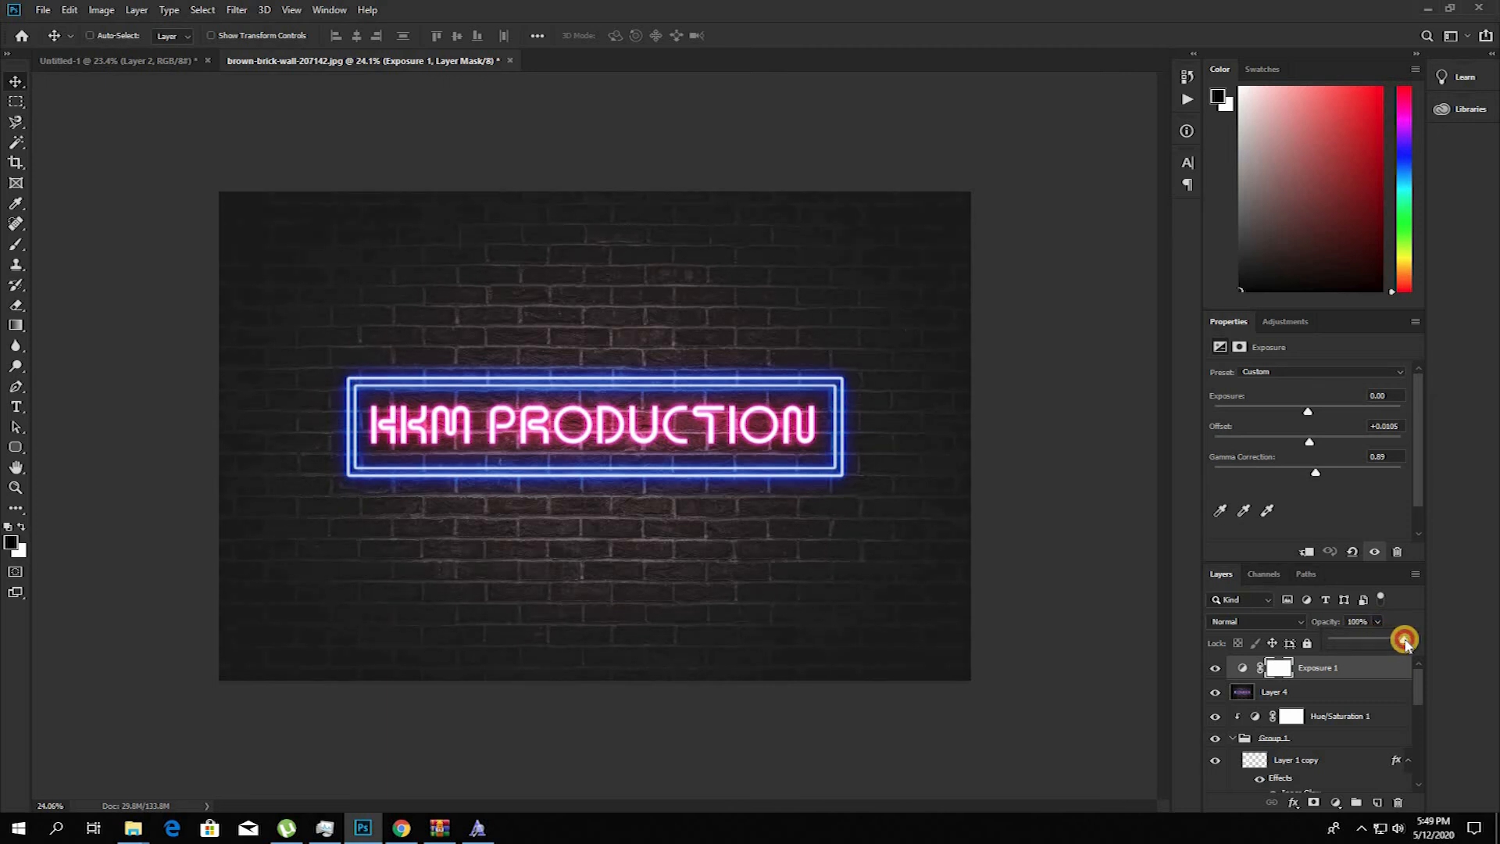
left_click(1353, 668)
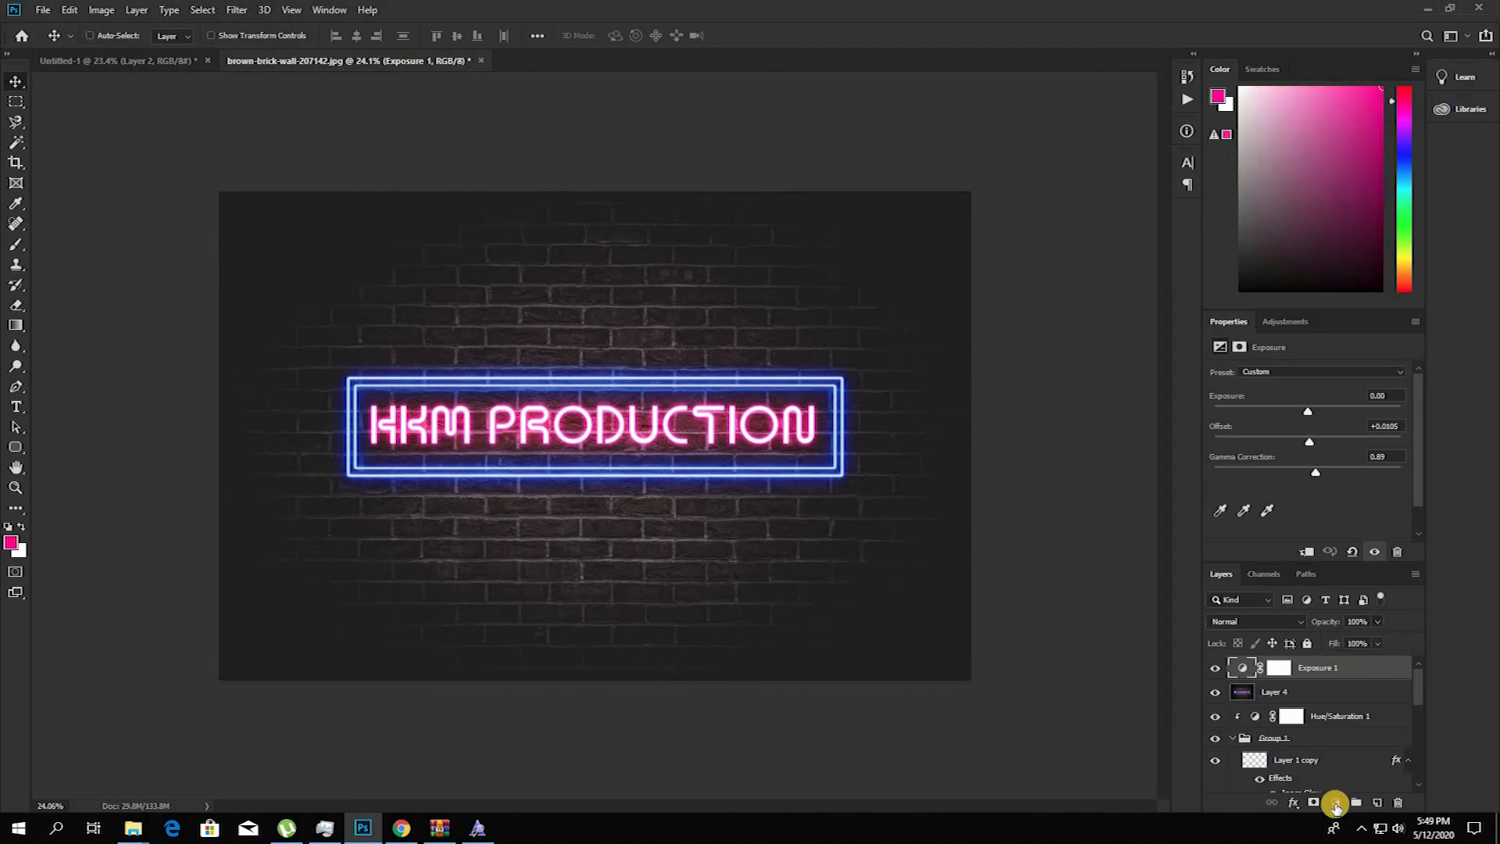
Step: Add a Color Balance adjustment layer above the Exposure layer and set its shadows' cyan–red value to -23
left_click(1349, 831)
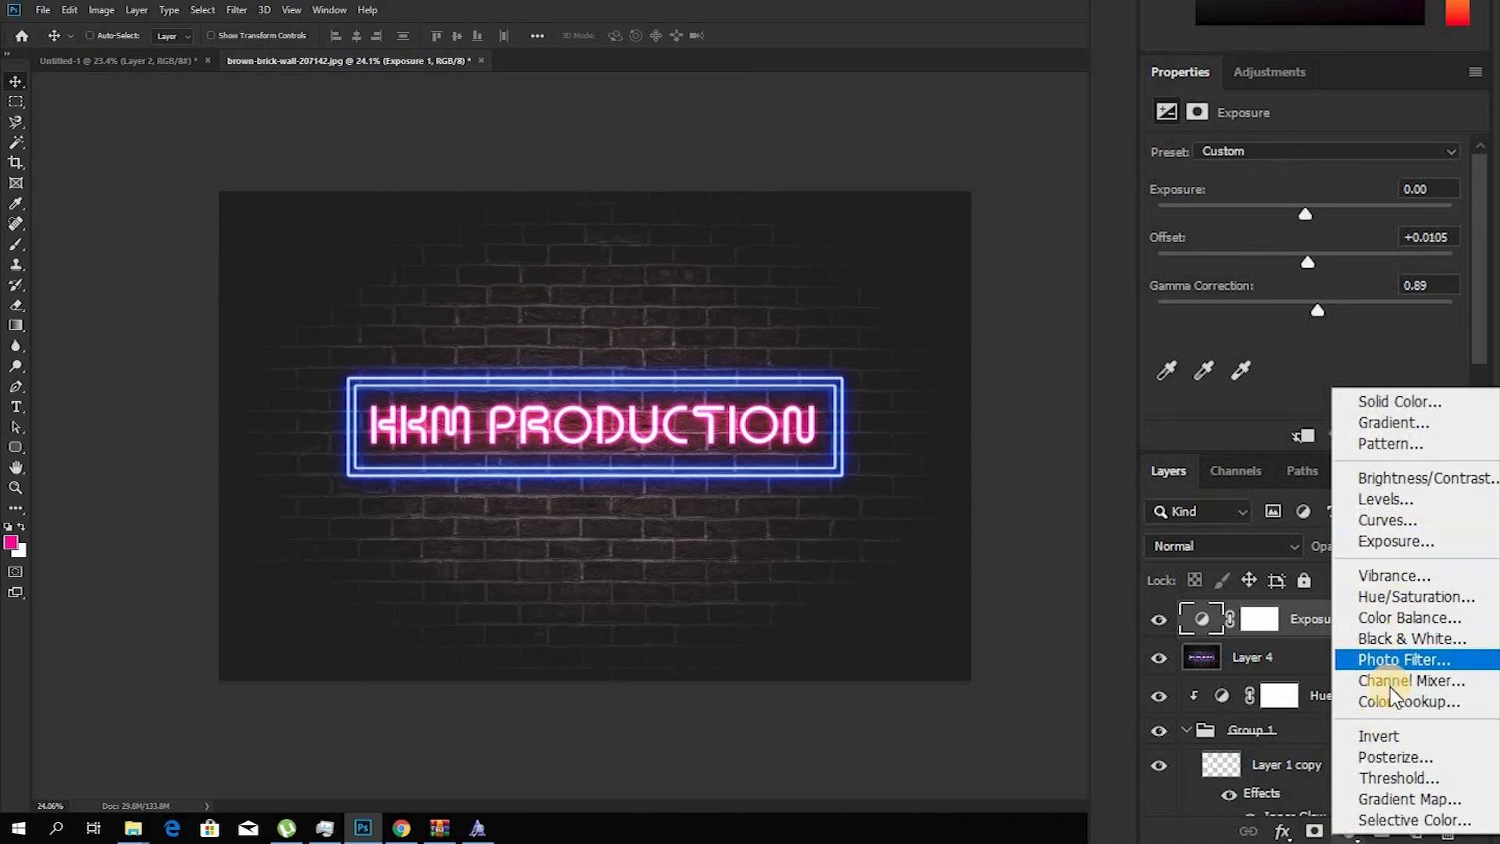
left_click(1399, 617)
left_click(1291, 158)
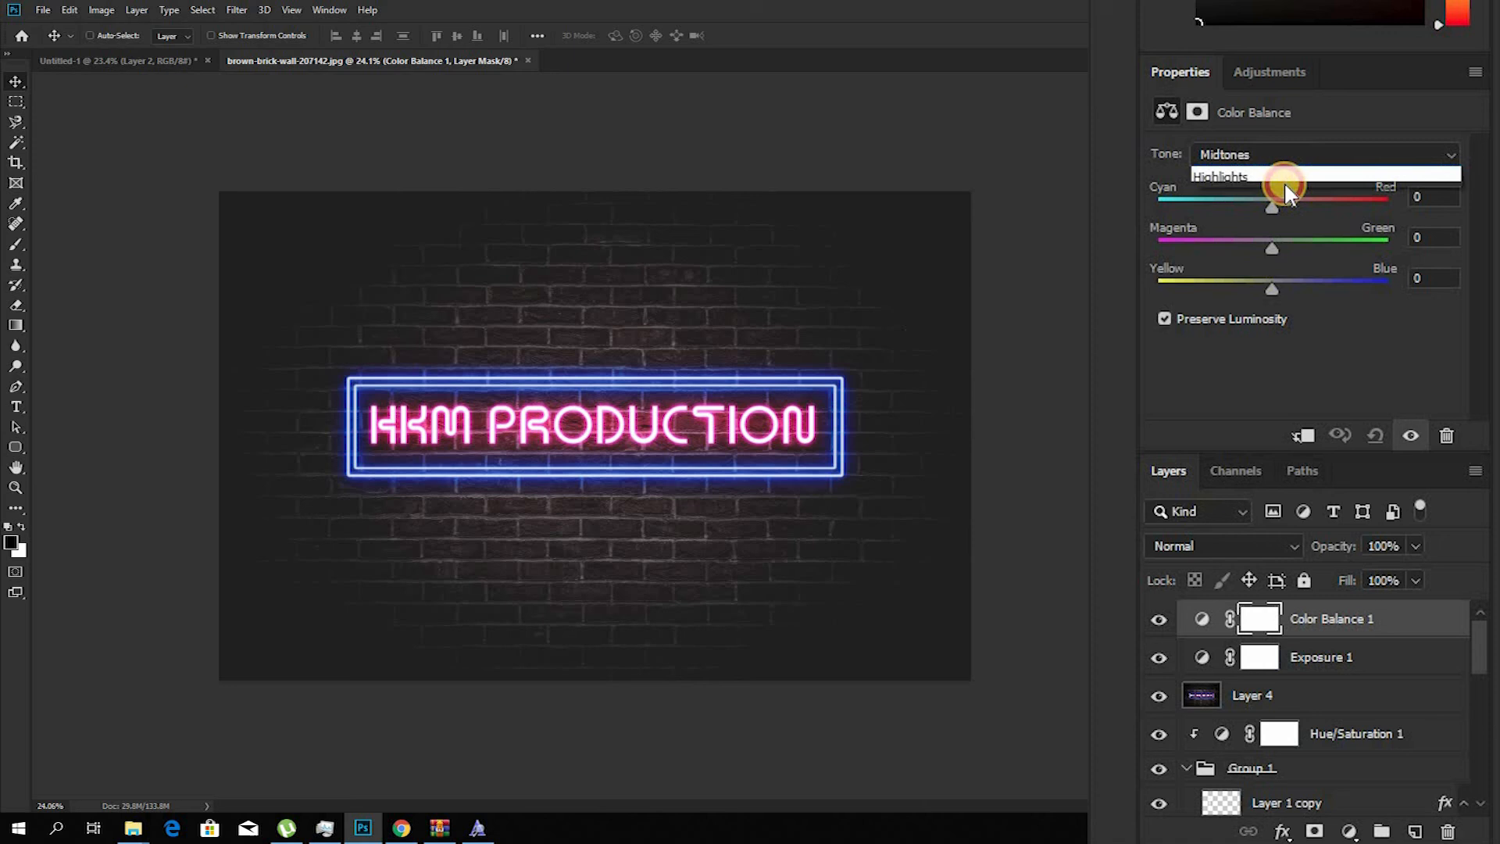
left_click(1282, 173)
mouse_move(1252, 201)
left_mouse_down()
mouse_move(1226, 198)
mouse_move(1246, 199)
left_mouse_up()
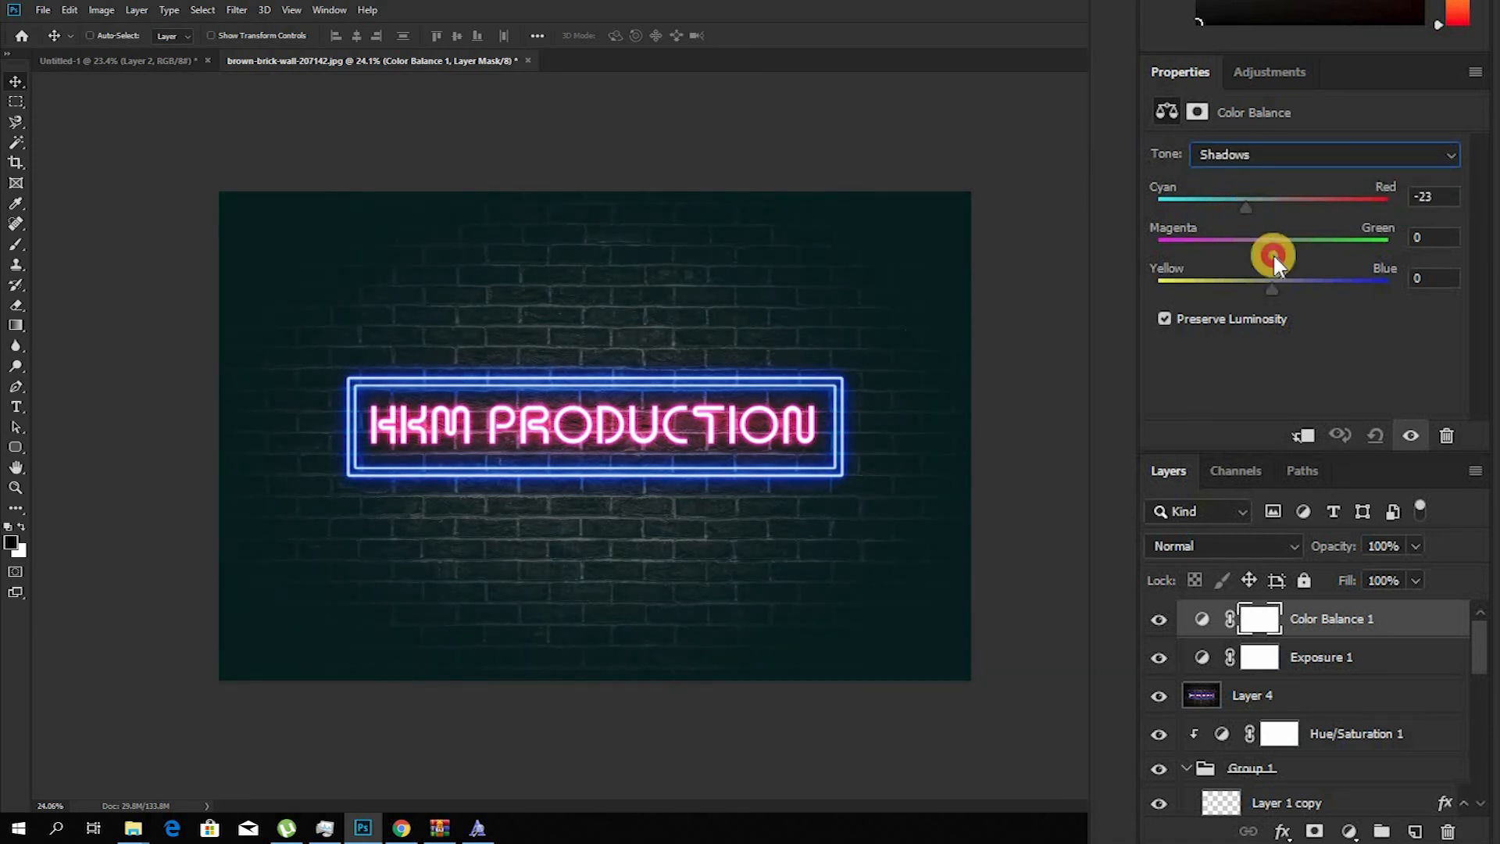
Step: Fine-tune the yellow–blue balance of the shadows in the Color Balance adjustment and switch its tone range to Midtones
left_click(1288, 281)
left_click_drag(1276, 288, 1260, 203)
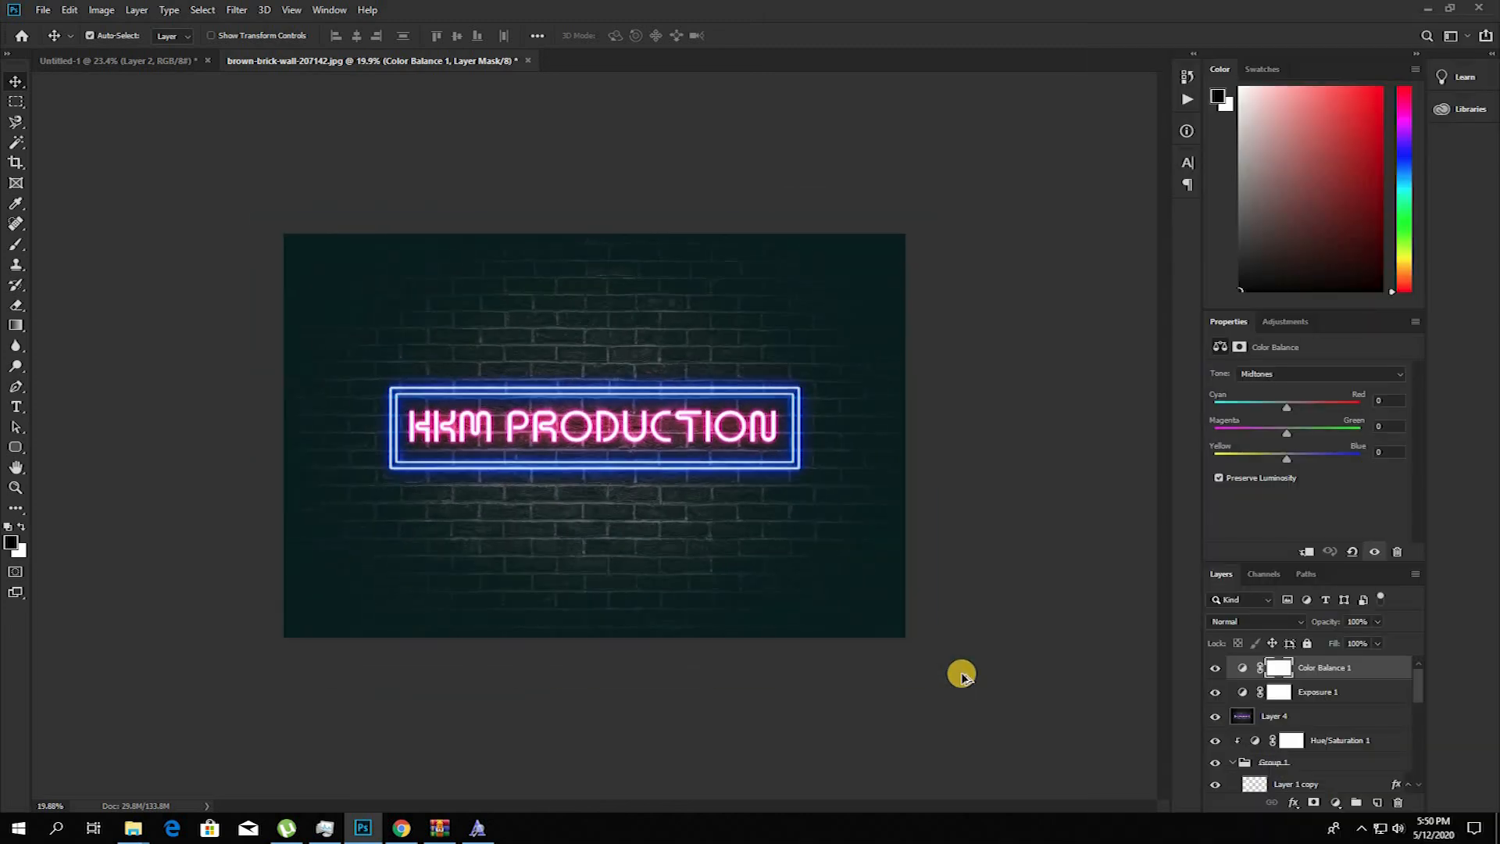
Step: Check the whole graded image, and flatten all of its layers into a single background layer
scroll(962, 675, "down", 1)
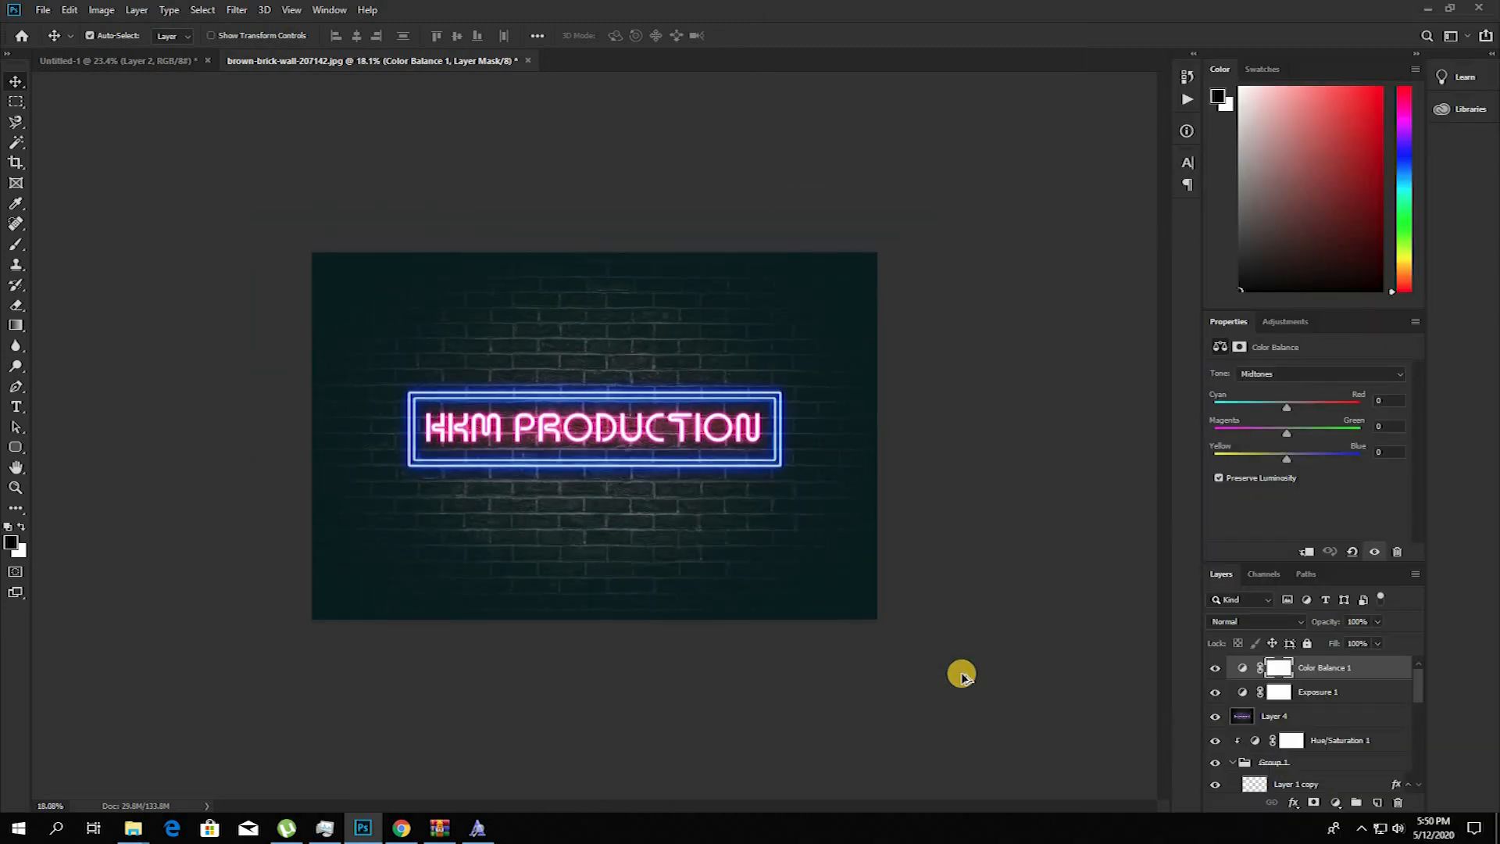
scroll(962, 675, "down", 2)
scroll(962, 675, "up", 4)
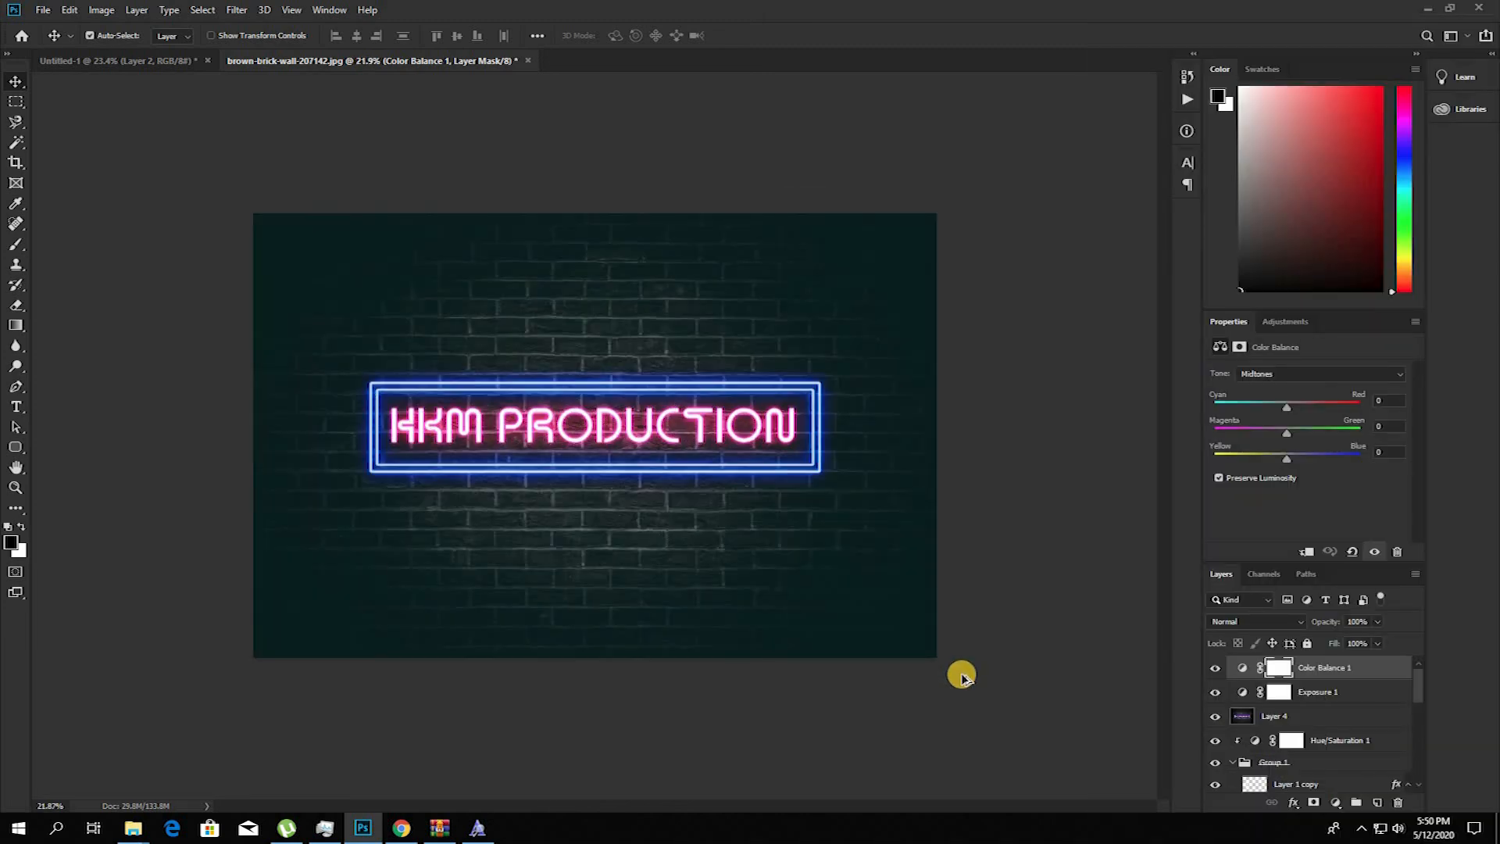
right_click(1336, 670)
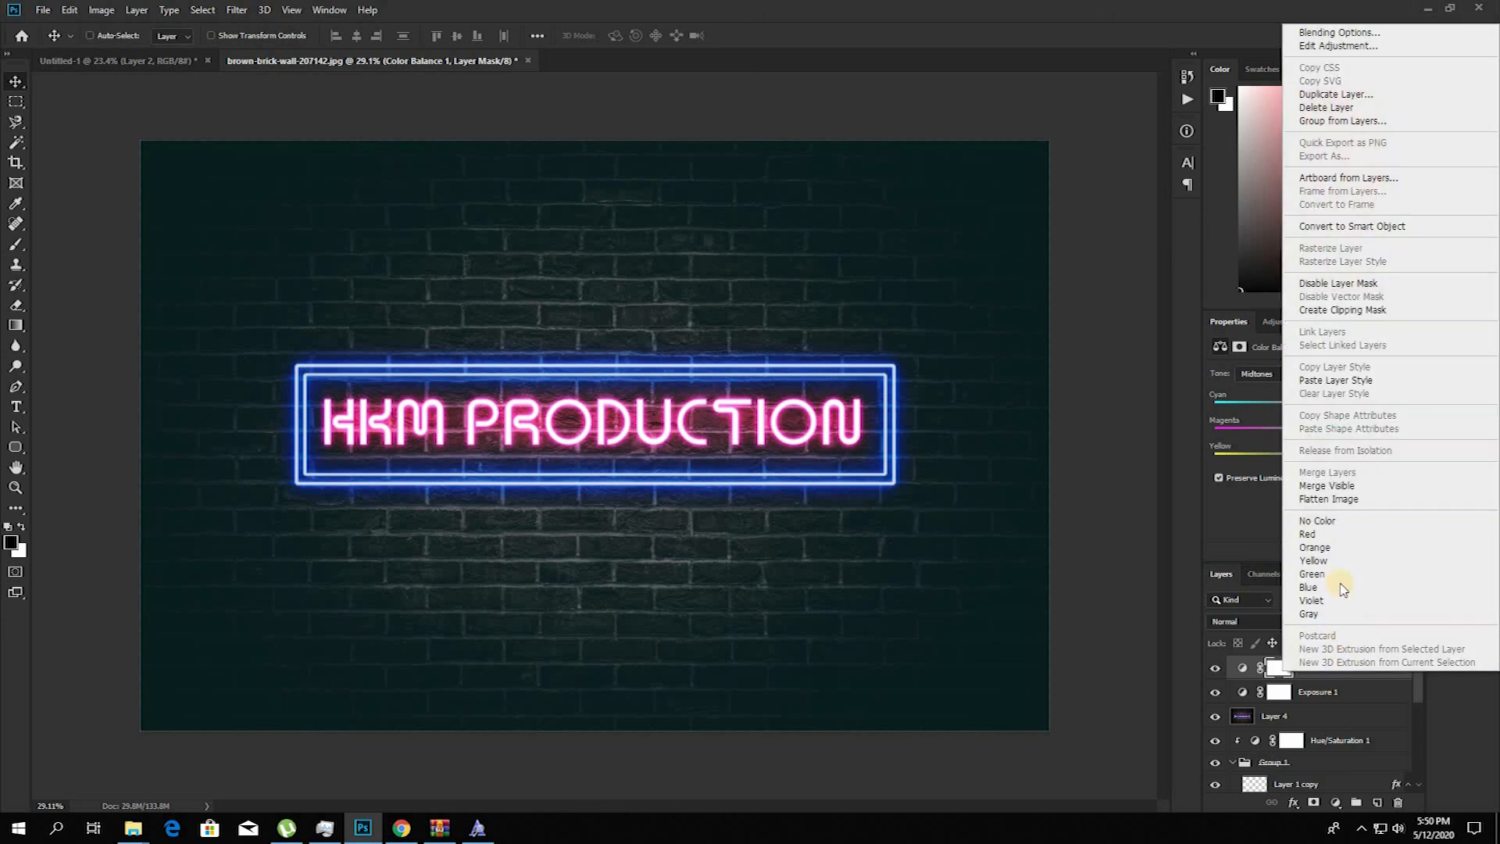
left_click(1347, 500)
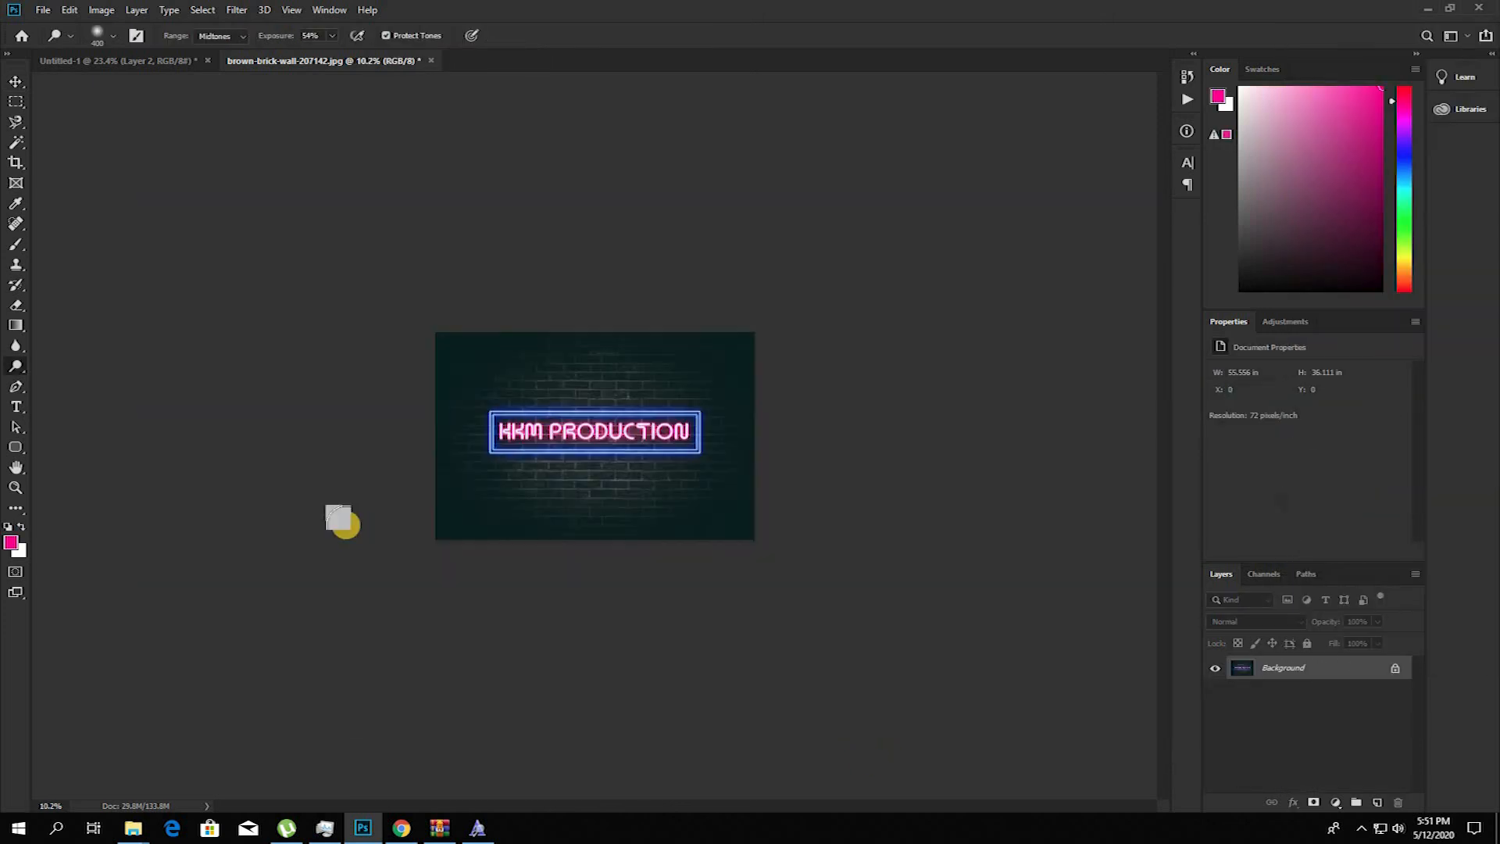
scroll(344, 522, "up", 4)
key("bracketright")
key("bracketright")
mouse_move(455, 469)
left_mouse_down()
mouse_move(794, 469)
mouse_move(723, 395)
mouse_move(434, 369)
mouse_move(626, 368)
mouse_move(773, 393)
mouse_move(774, 439)
mouse_move(342, 405)
mouse_move(412, 485)
mouse_move(409, 462)
mouse_move(241, 424)
mouse_move(325, 415)
mouse_move(321, 455)
left_mouse_up()
scroll(400, 470, "up", 4)
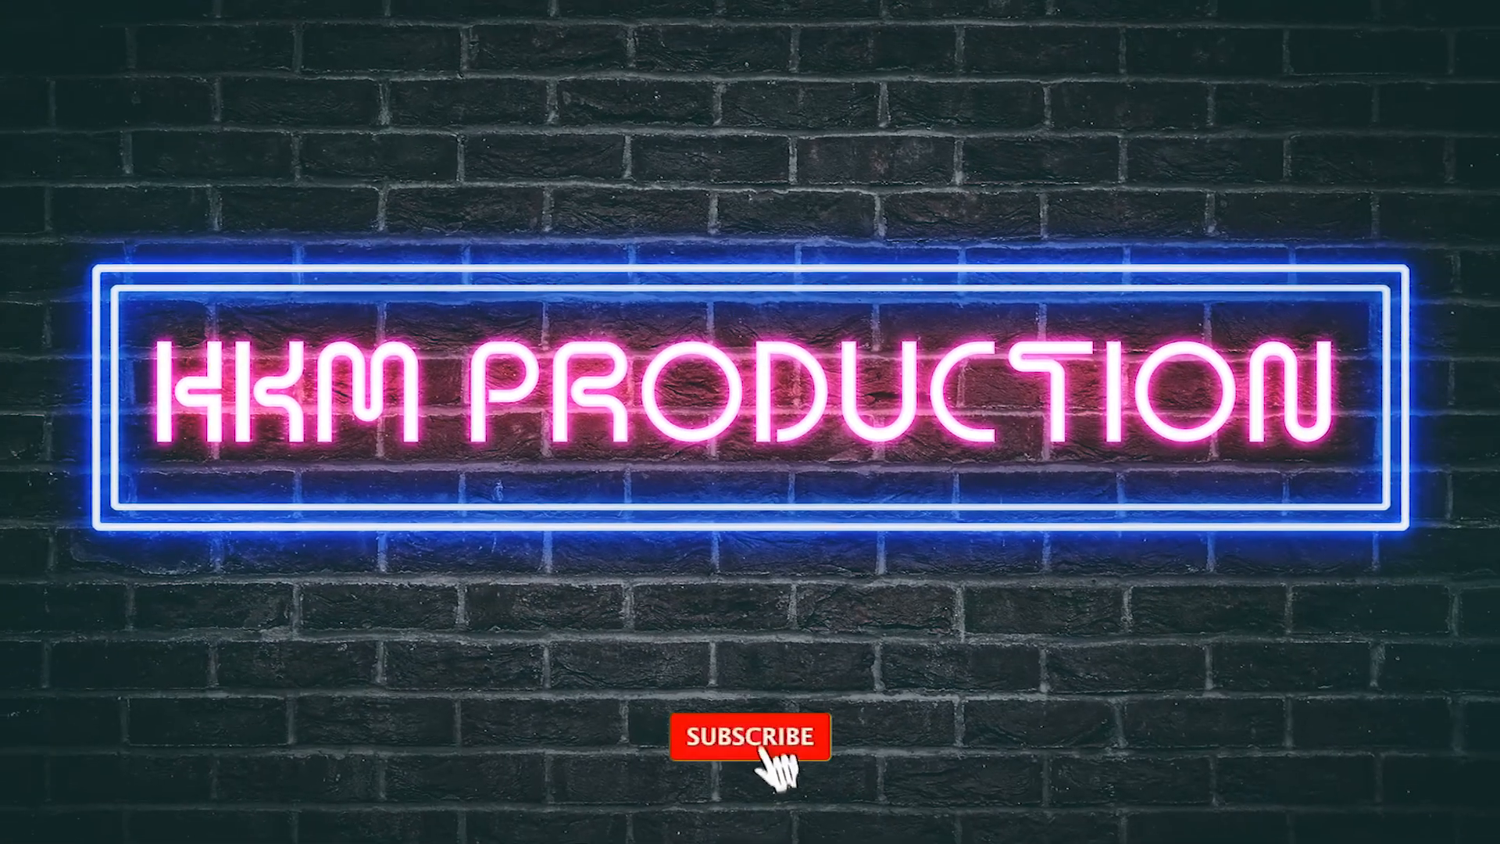